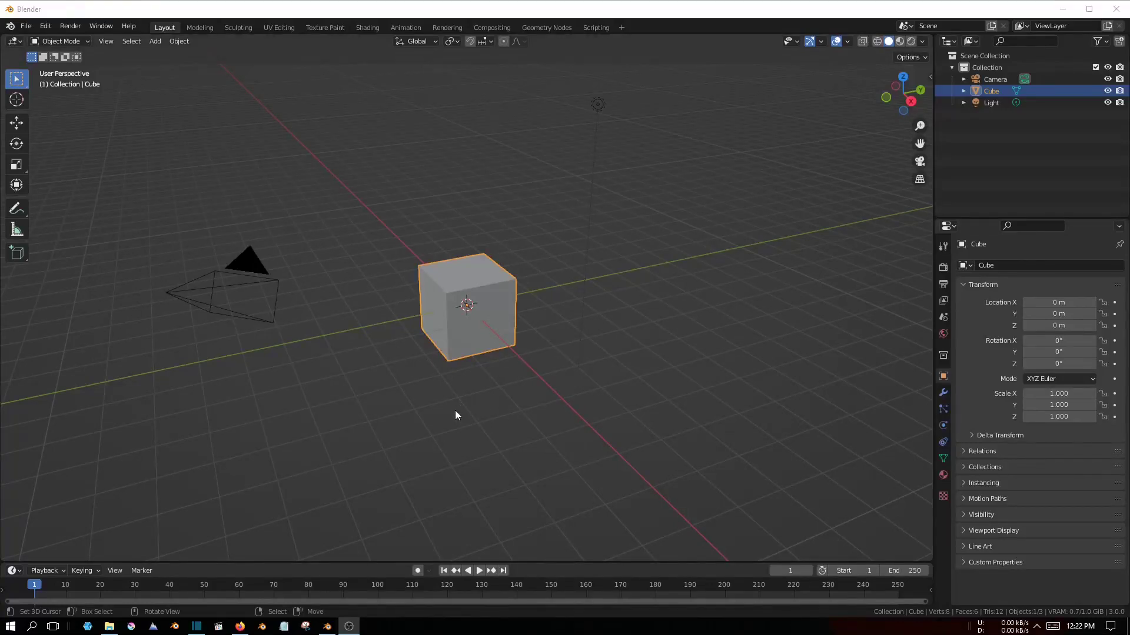
Delete the default camera, cube and light from the scene.
middle_click_drag(455, 414, 523, 391)
left_click(490, 407)
key("a")
key("x")
left_click(491, 404)
Add a Human (Meta-Rig) armature and orbit around it.
key("shift+a")
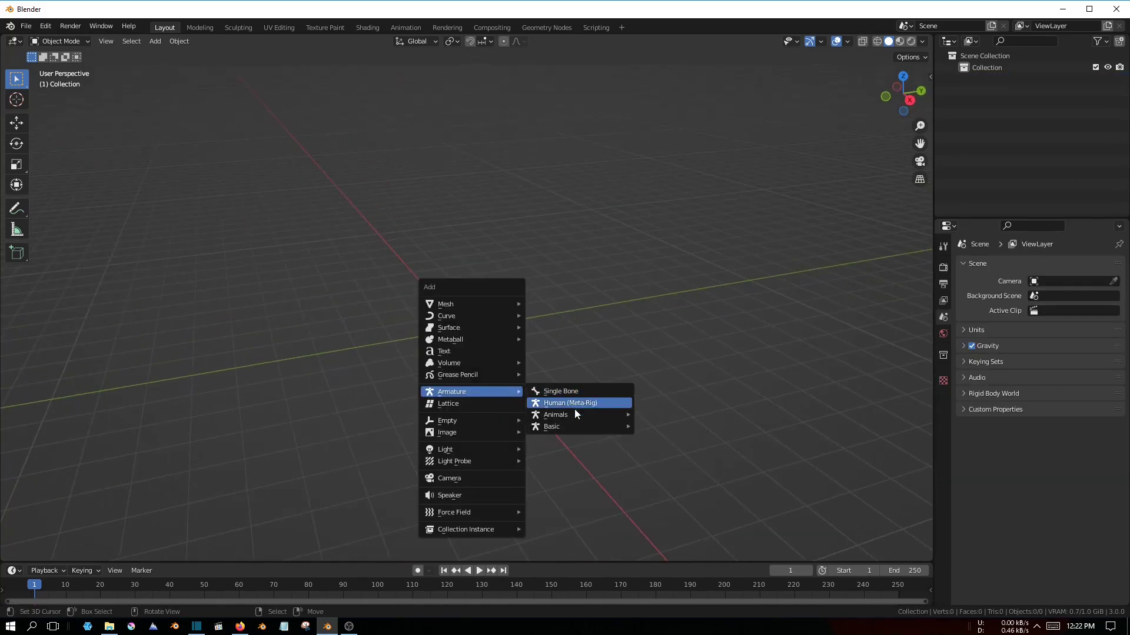
left_click(689, 439)
mouse_move(459, 387)
middle_mouse_down()
mouse_move(479, 374)
mouse_move(489, 262)
mouse_move(522, 355)
mouse_move(487, 388)
mouse_move(504, 382)
middle_mouse_up()
scroll(490, 239, "up", 3)
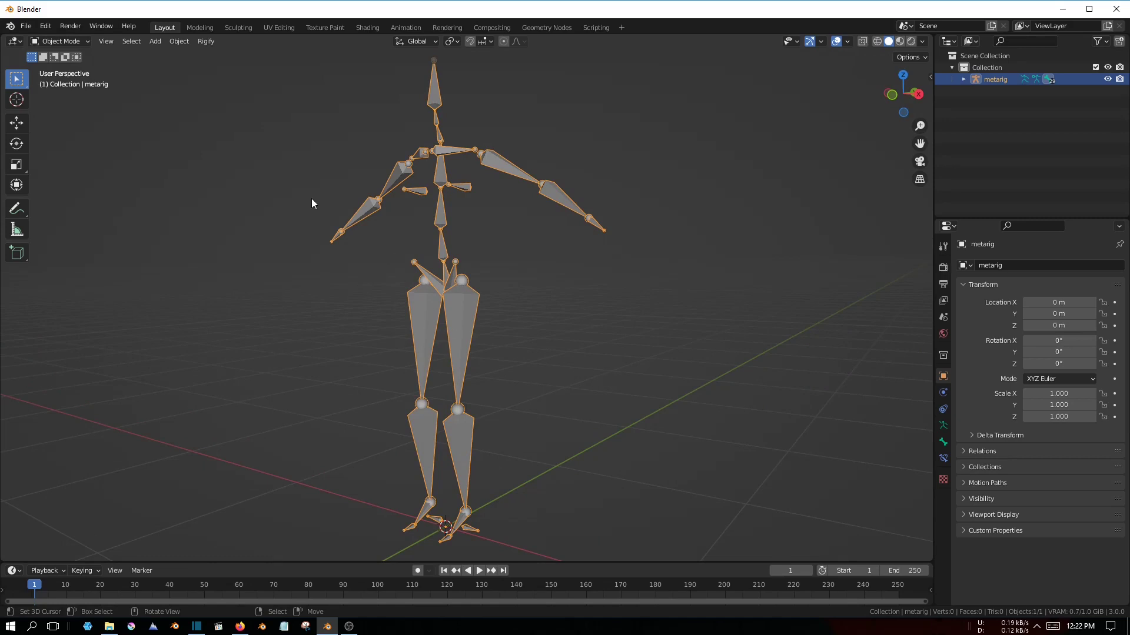
mouse_move(312, 203)
middle_mouse_down()
mouse_move(351, 257)
mouse_move(302, 240)
middle_mouse_up()
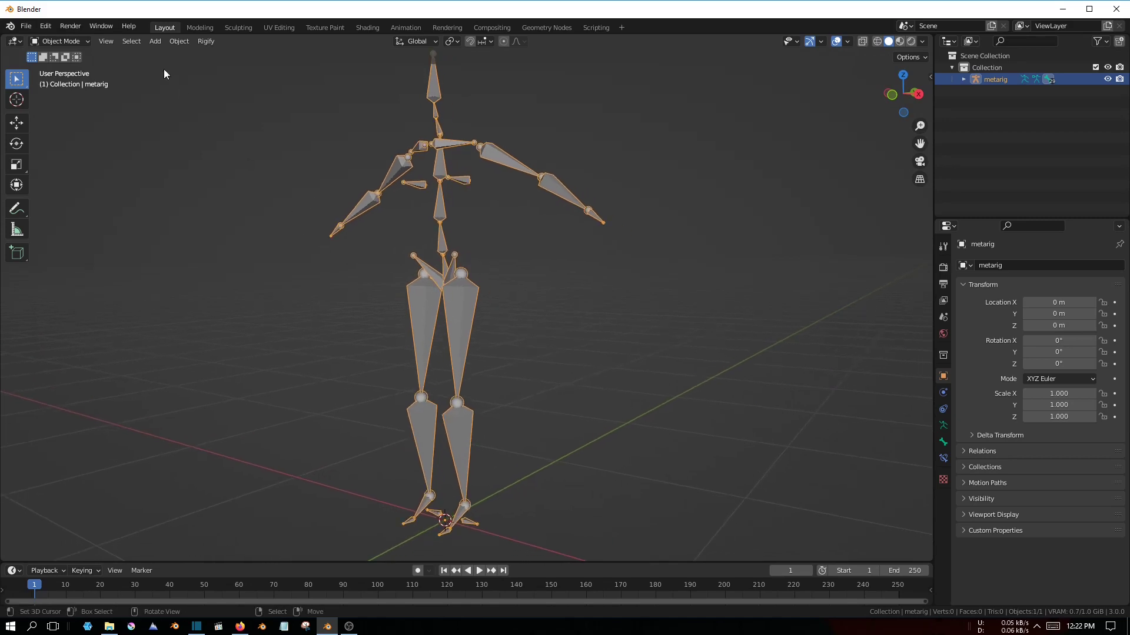
Switch the metarig to Pose Mode and select the left shin bone, shin.L.
left_click(69, 41)
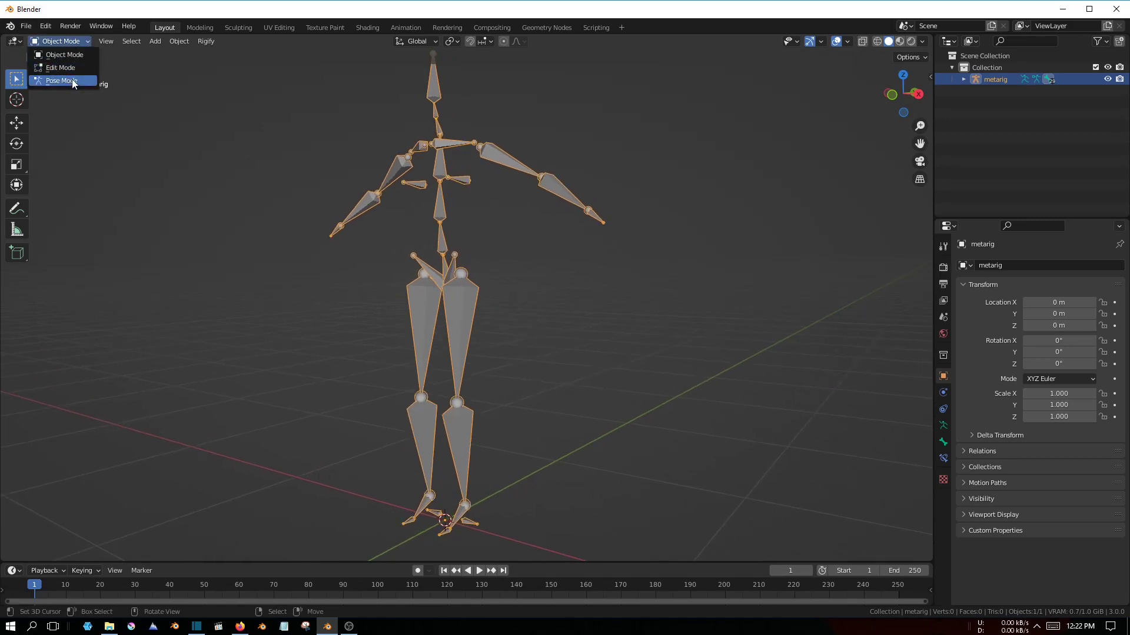
left_click(72, 78)
left_click(447, 378)
mouse_move(447, 377)
middle_mouse_down()
mouse_move(471, 400)
mouse_move(446, 381)
middle_mouse_up()
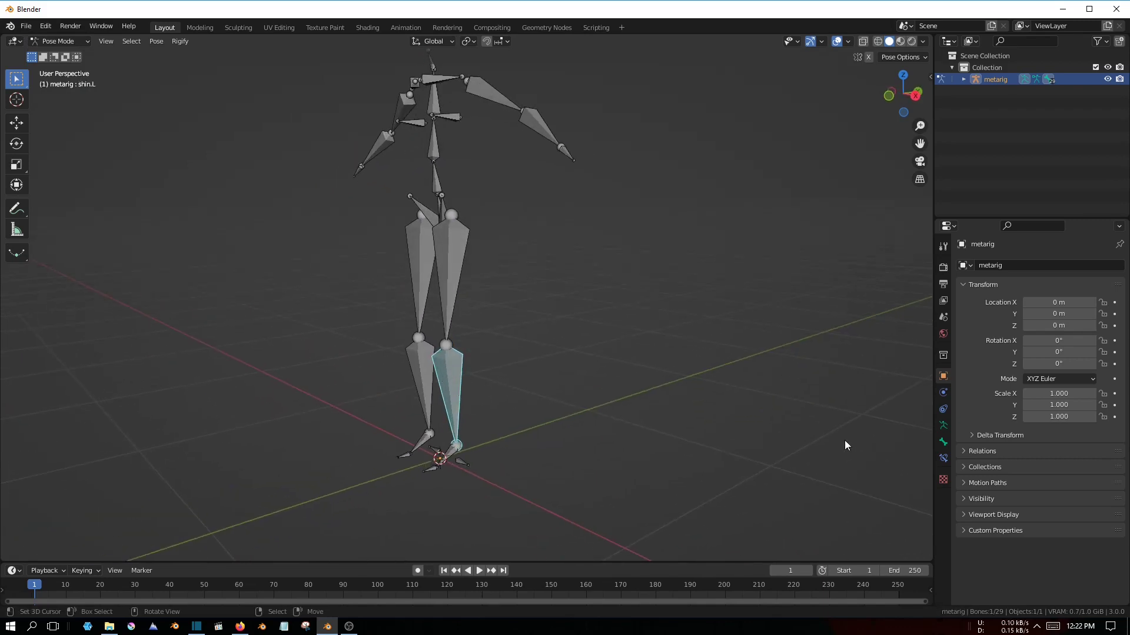
left_click(944, 459)
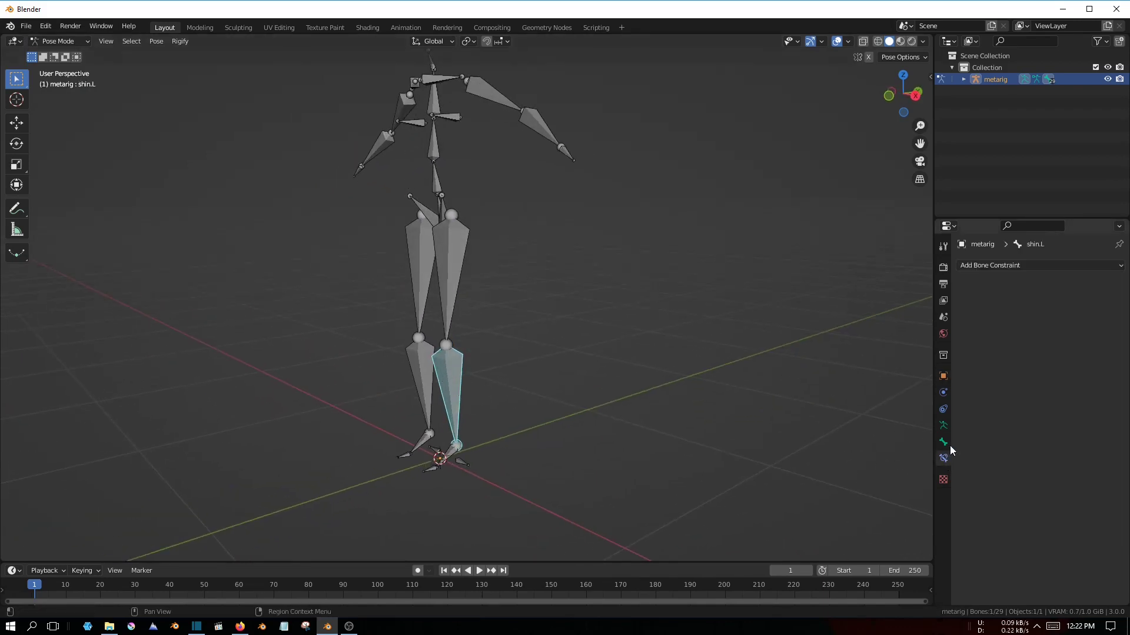
Add an IK constraint on shin.L targeting a new empty, chain length 2.
left_click(154, 41)
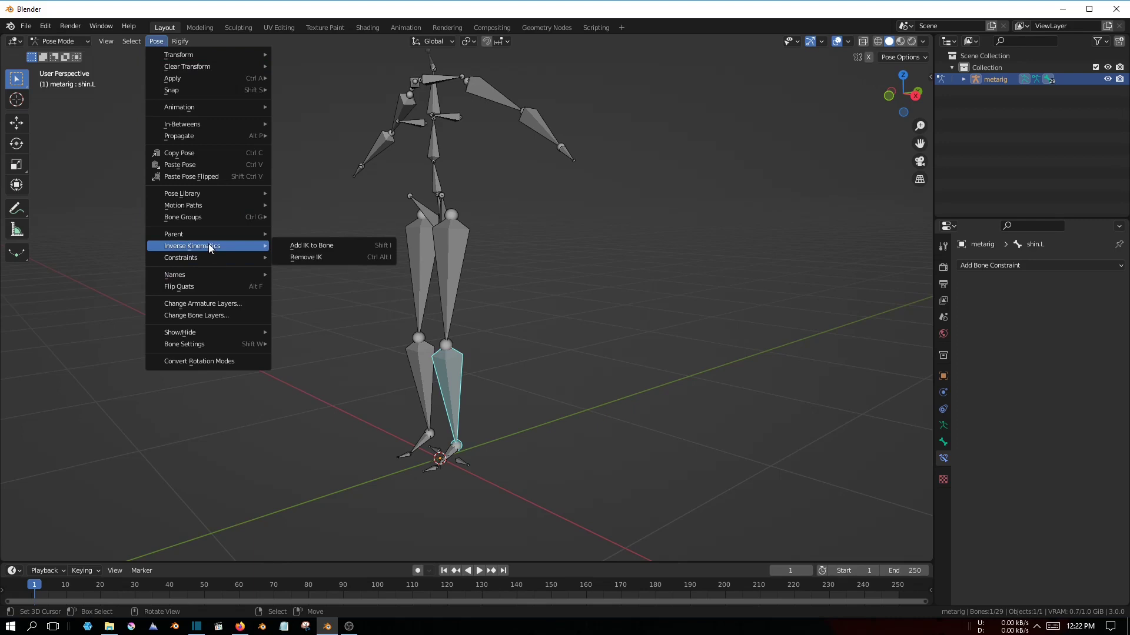
left_click(333, 259)
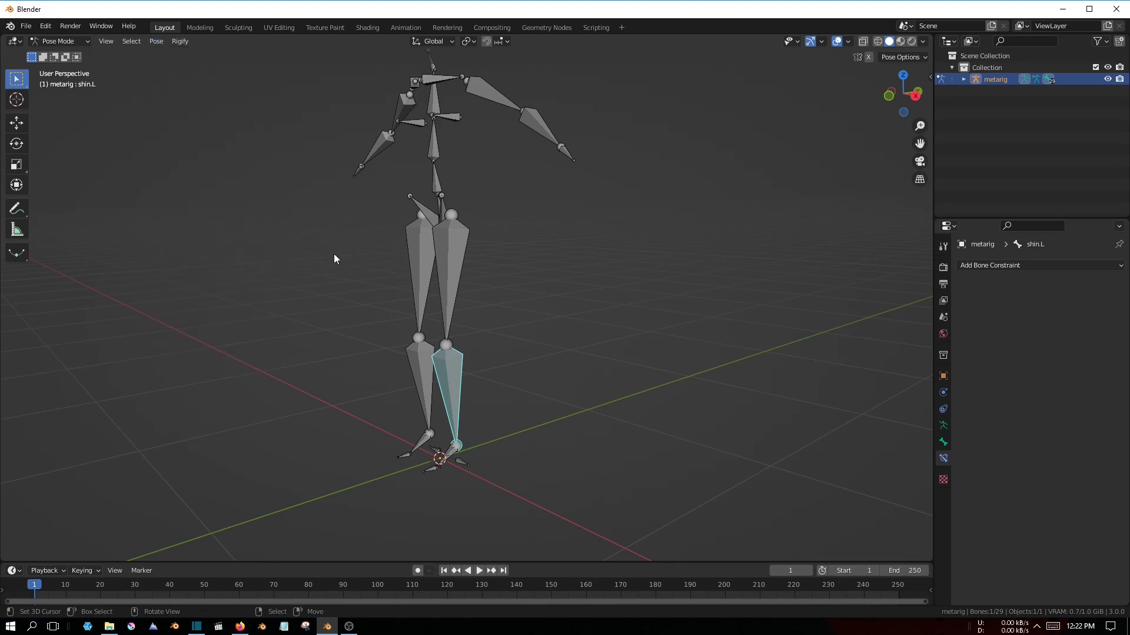
left_click(157, 44)
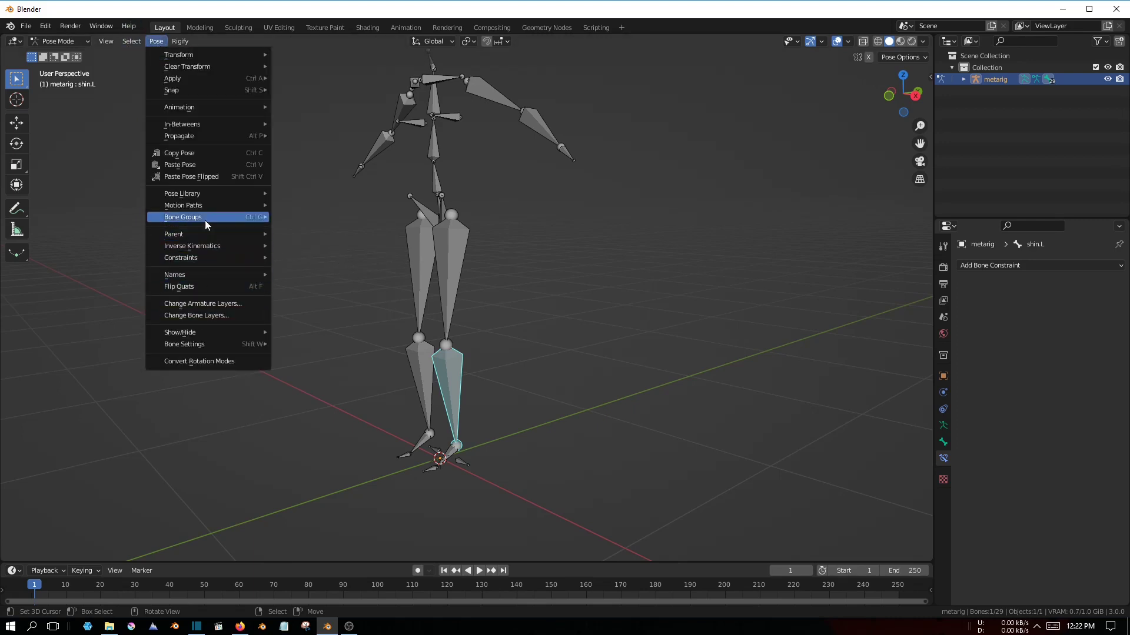
mouse_move(192, 246)
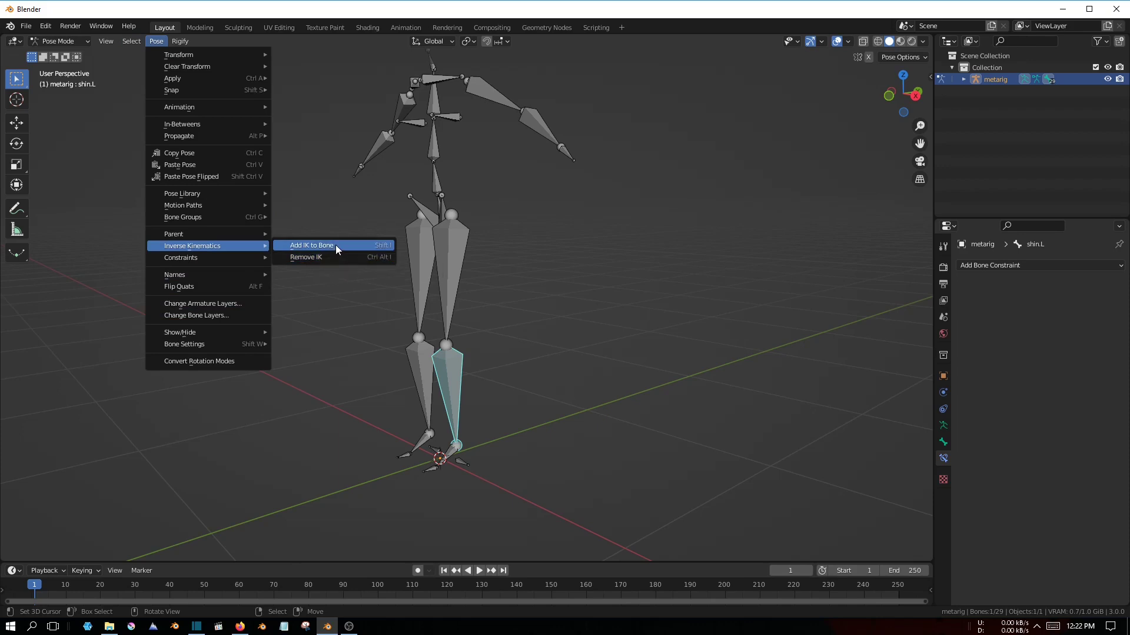
left_click(337, 250)
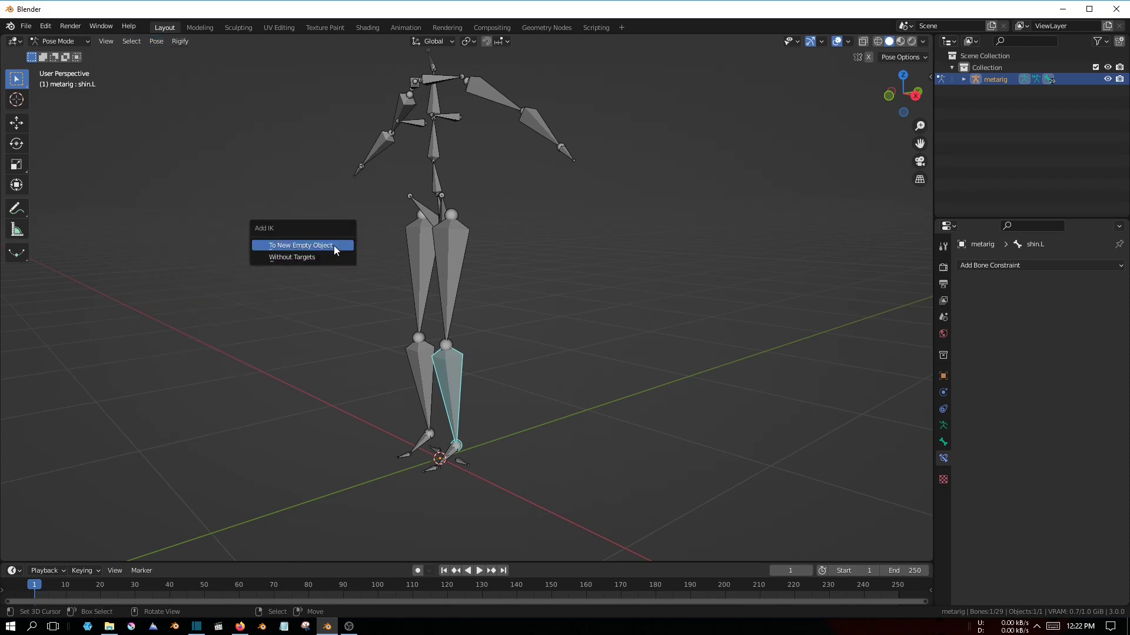
left_click(291, 246)
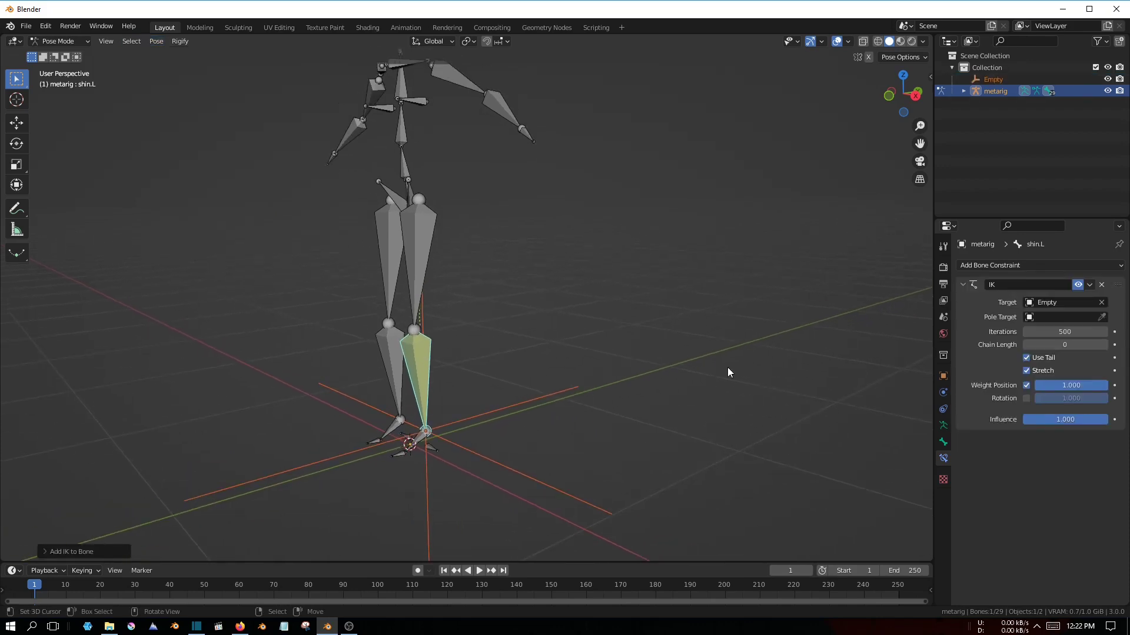
left_click(1104, 345)
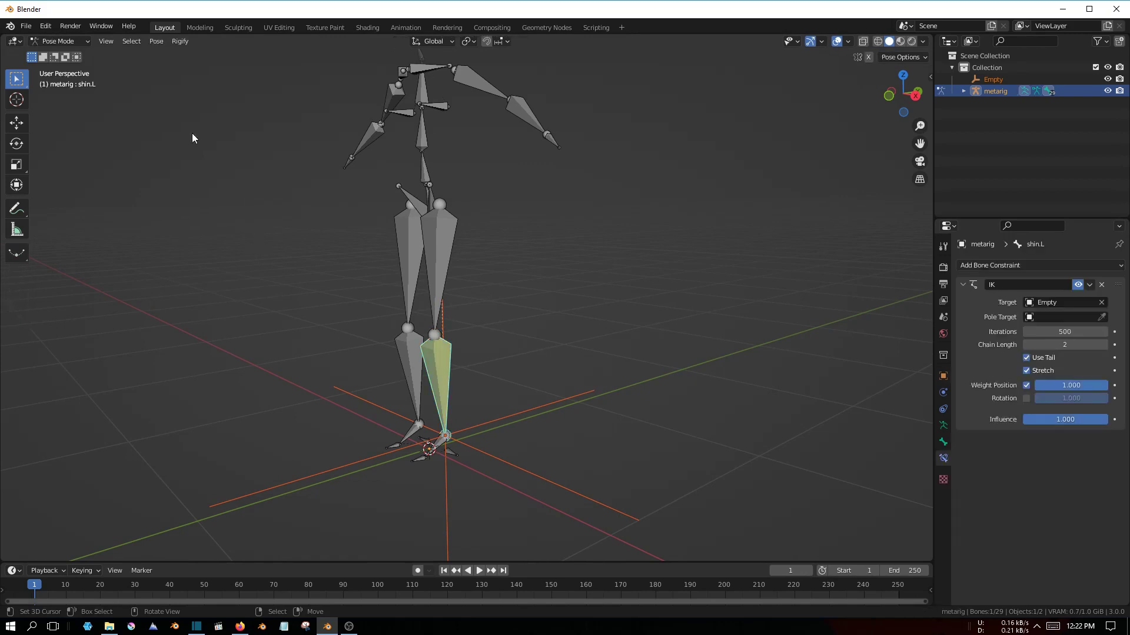
Return to Object Mode and select the IK target empty to move it.
left_click(59, 41)
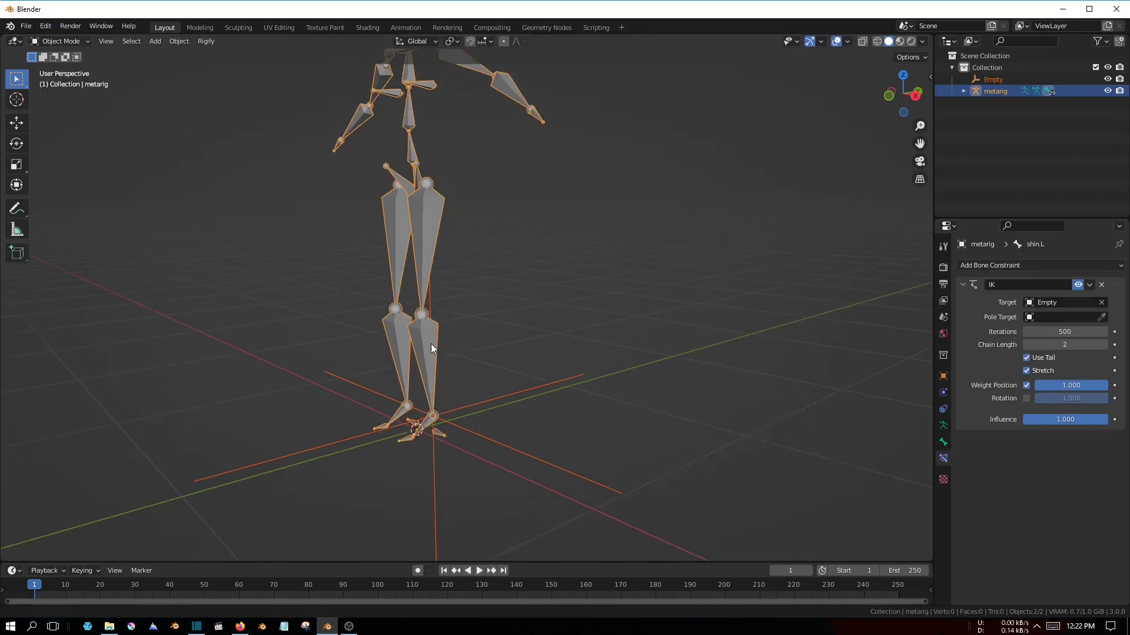
mouse_move(431, 343)
middle_mouse_down()
mouse_move(487, 419)
mouse_move(468, 431)
mouse_move(477, 425)
middle_mouse_up()
left_click(487, 420)
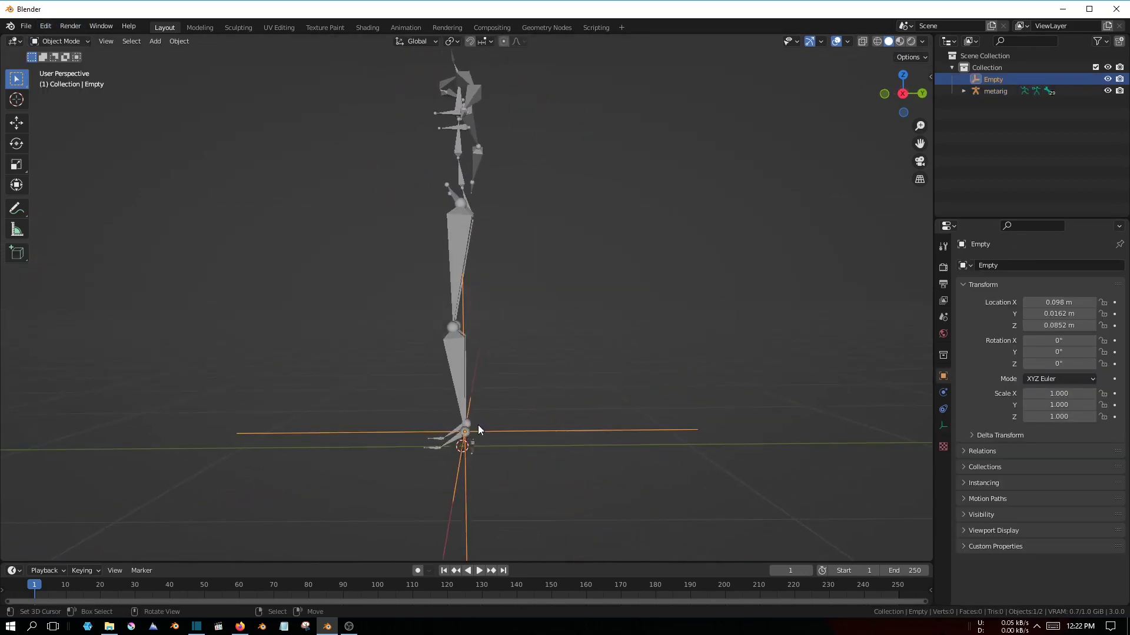
key("g")
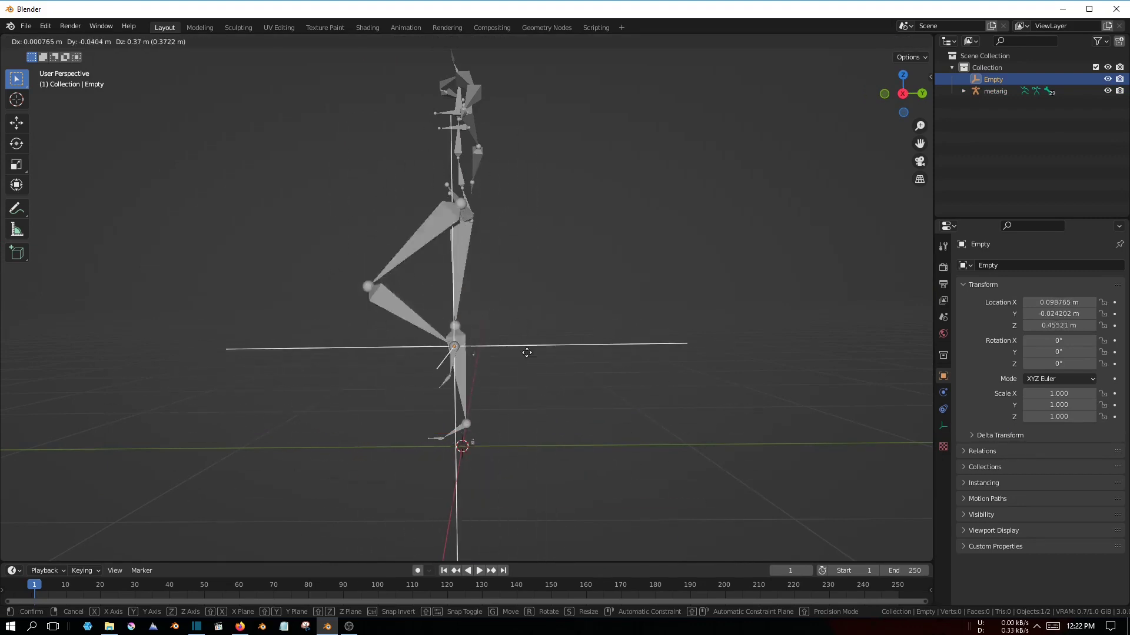
Finish the empty's test move and add a Bezier circle.
left_click(500, 450)
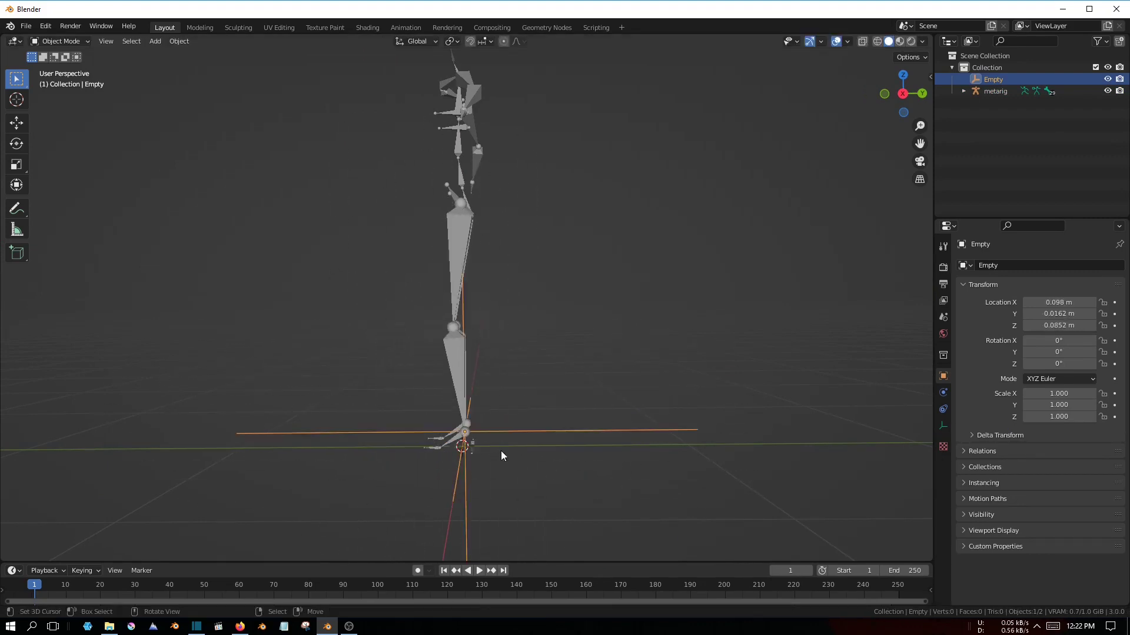
mouse_move(500, 450)
middle_mouse_down()
mouse_move(436, 446)
mouse_move(495, 458)
middle_mouse_up()
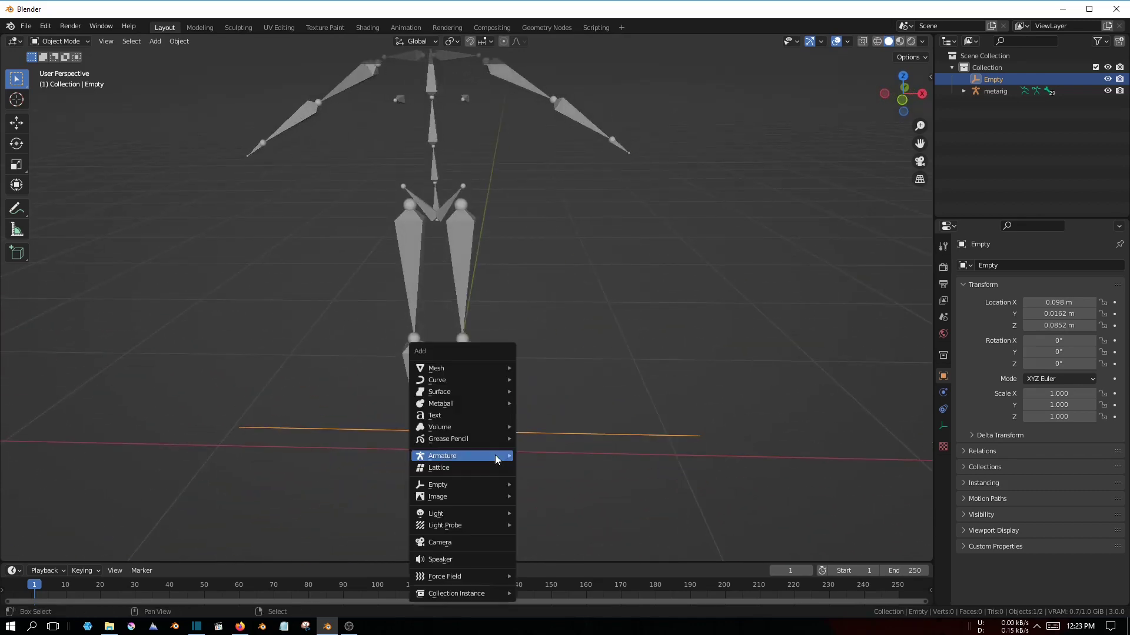
key("shift+a")
mouse_move(459, 380)
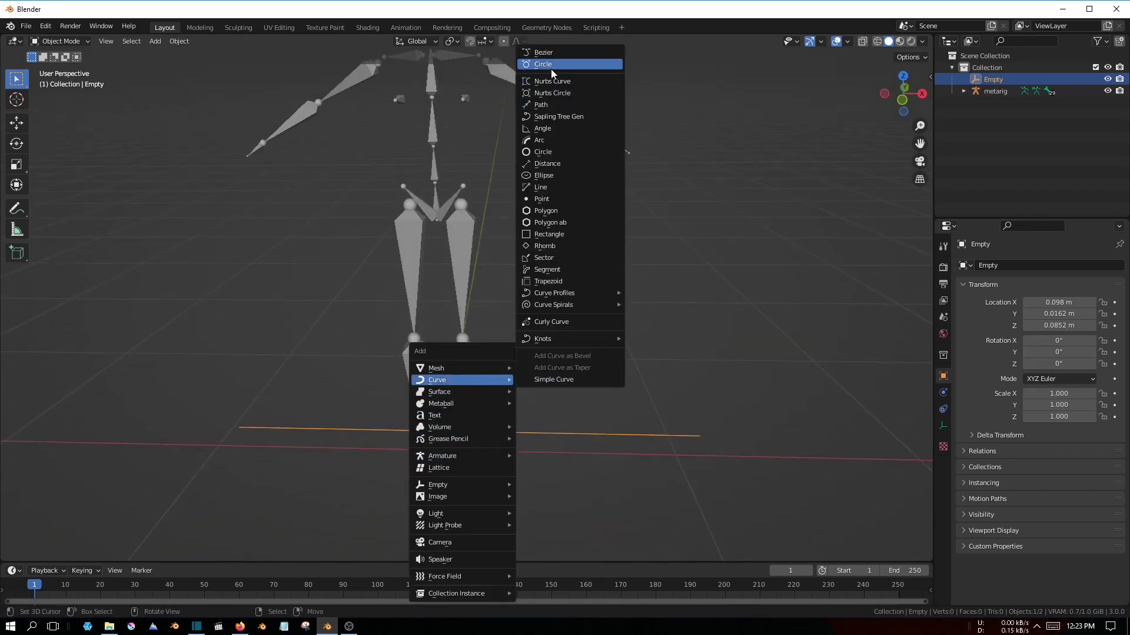
left_click(551, 70)
middle_click_drag(571, 411, 548, 403)
In Edit Mode, rotate the circle 90° about Y and scale it down to a small ring.
key("Tab")
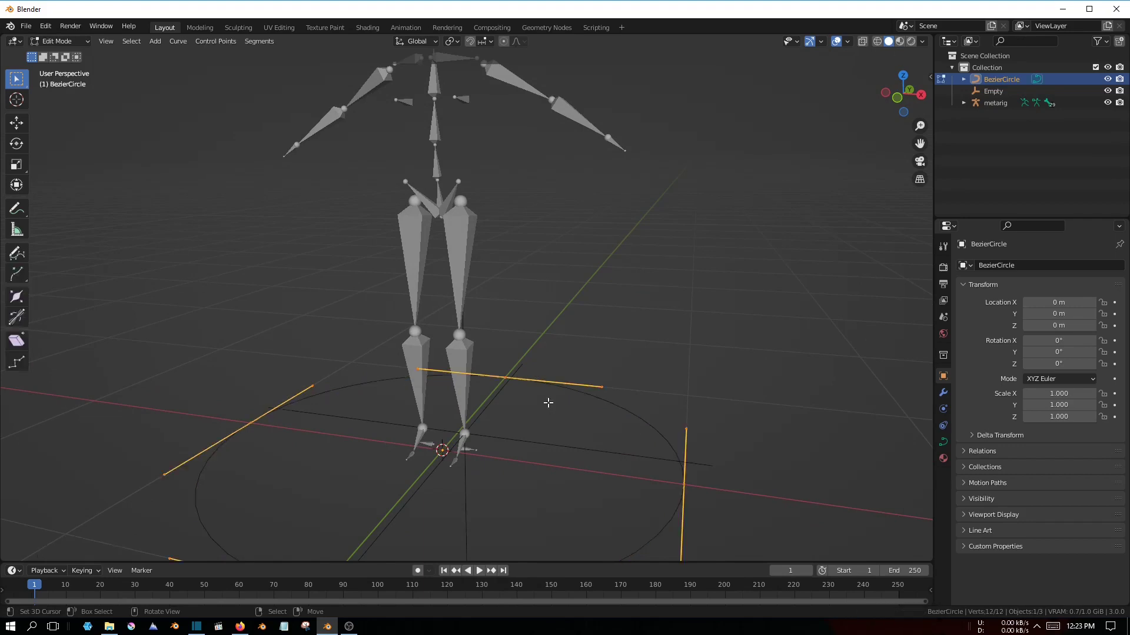
type("r")
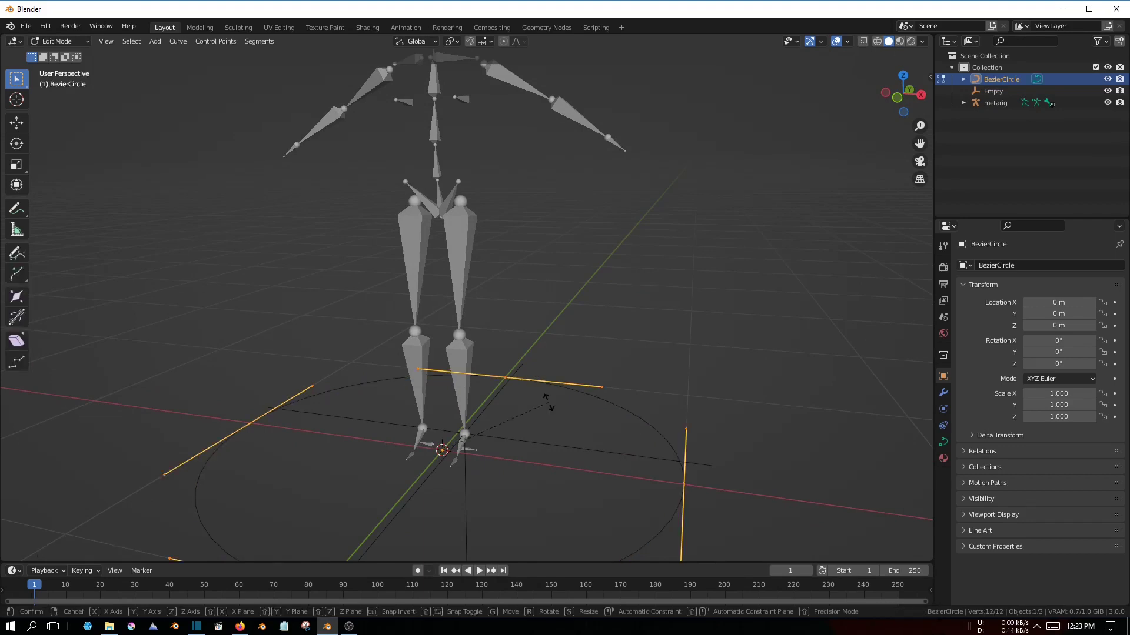
type("y90")
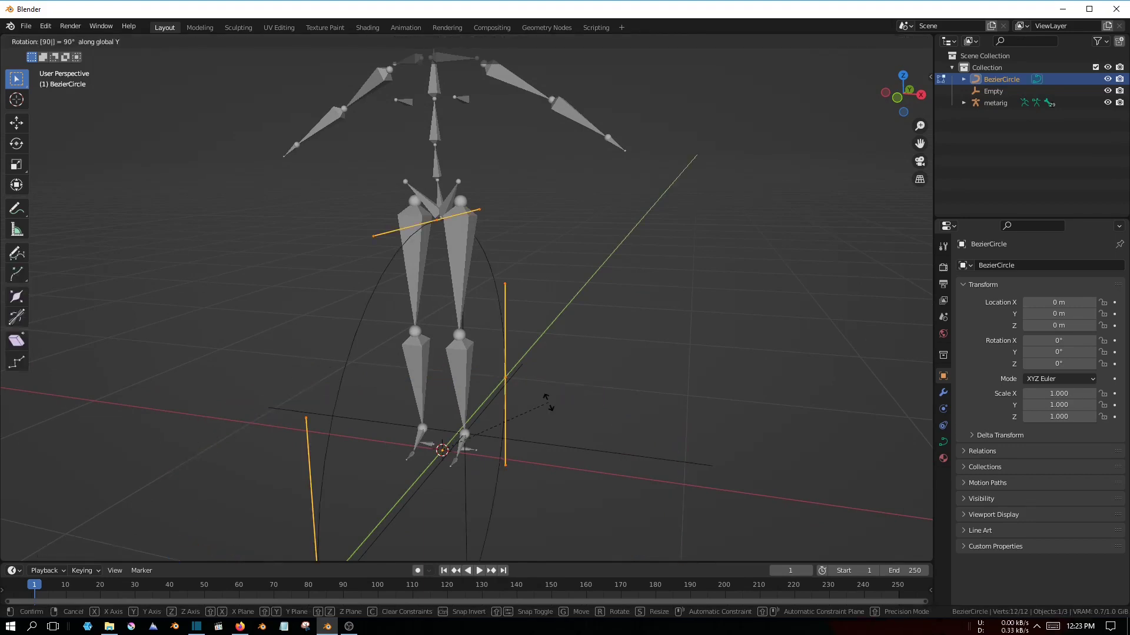
key("Return")
mouse_move(489, 387)
middle_mouse_down()
mouse_move(487, 401)
mouse_move(467, 376)
middle_mouse_up()
key("s")
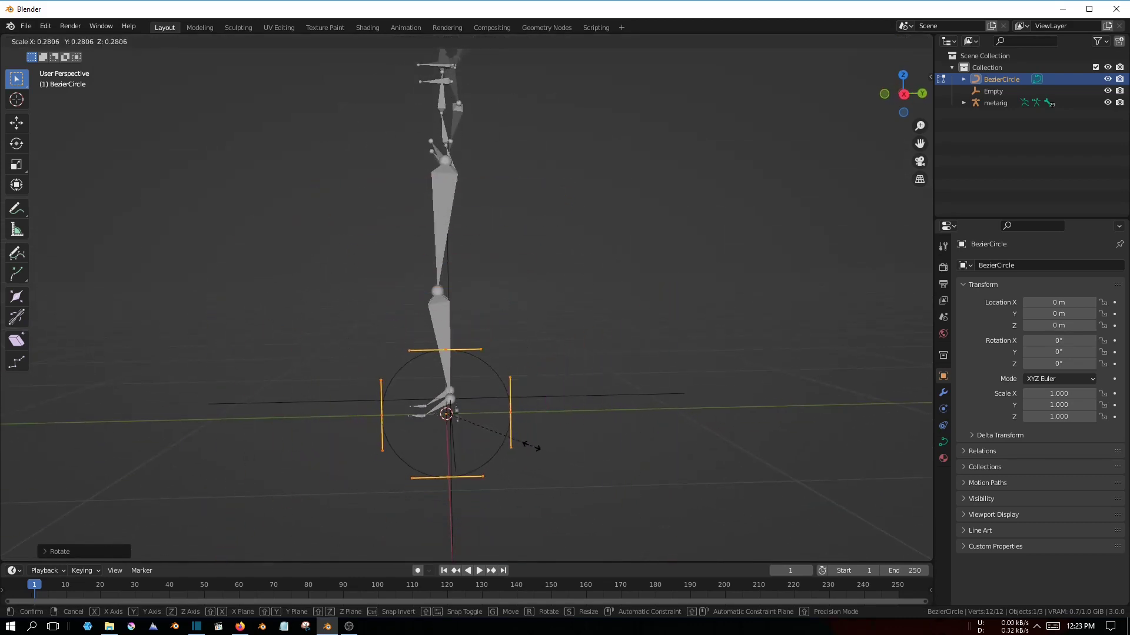
left_click(502, 439)
mouse_move(336, 426)
middle_mouse_down()
mouse_move(474, 464)
mouse_move(447, 447)
middle_mouse_up()
key("Tab")
Move the circle 0.12 m along X under the left foot and reselect the IK empty.
left_click(25, 125)
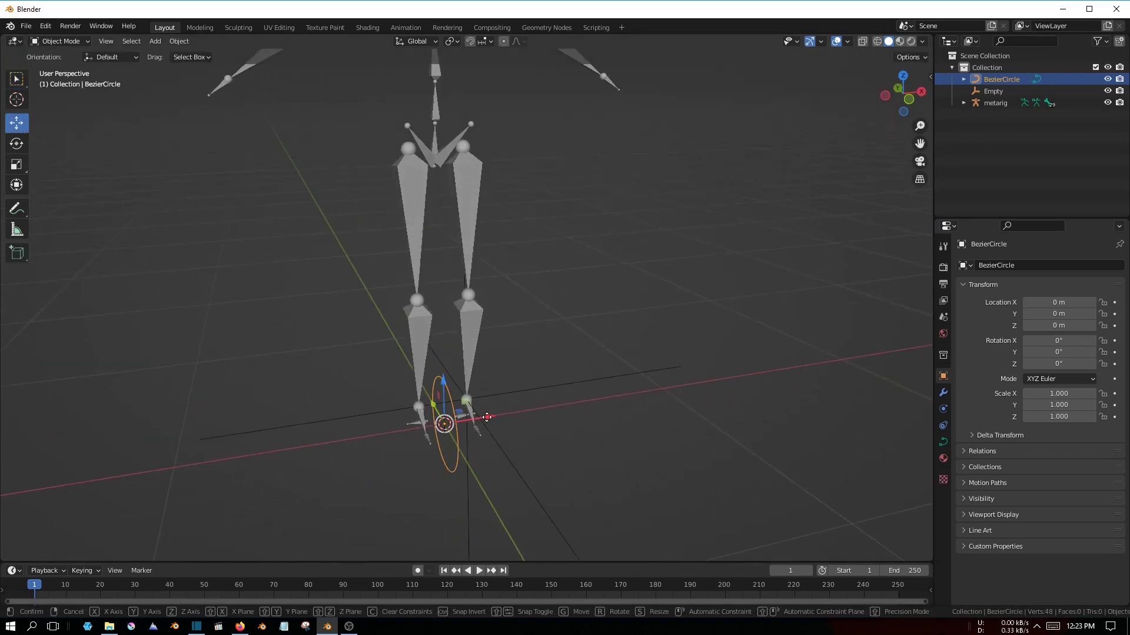
left_click_drag(495, 418, 513, 408)
mouse_move(513, 407)
middle_mouse_down()
mouse_move(486, 432)
mouse_move(433, 422)
mouse_move(439, 429)
mouse_move(442, 397)
middle_mouse_up()
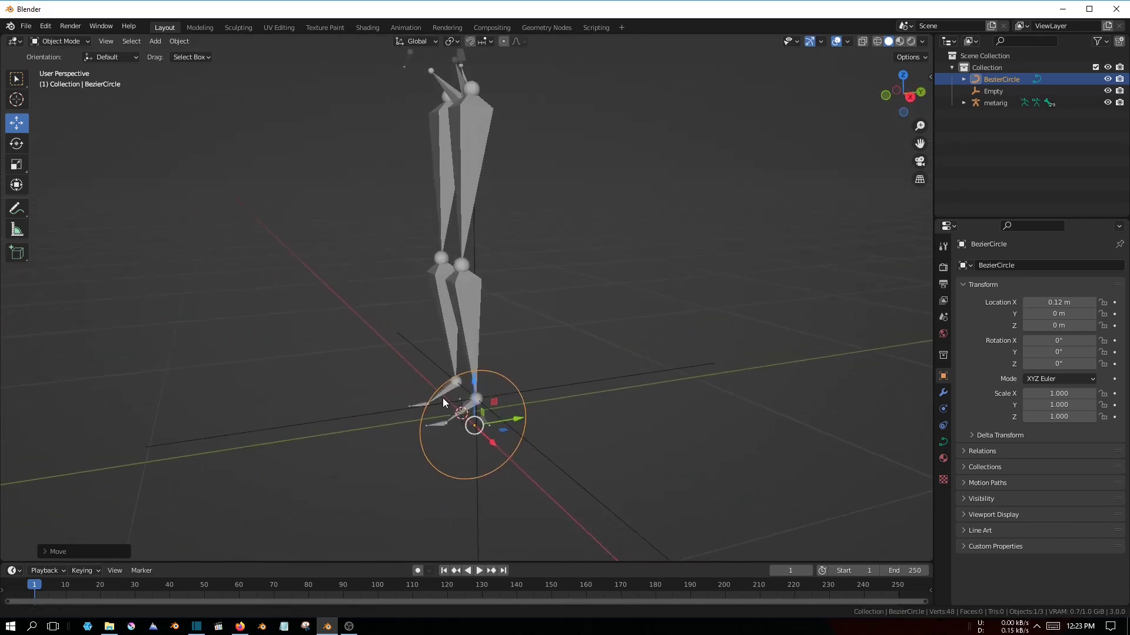
left_click(532, 452)
mouse_move(507, 450)
middle_mouse_down()
mouse_move(474, 407)
mouse_move(447, 424)
middle_mouse_up()
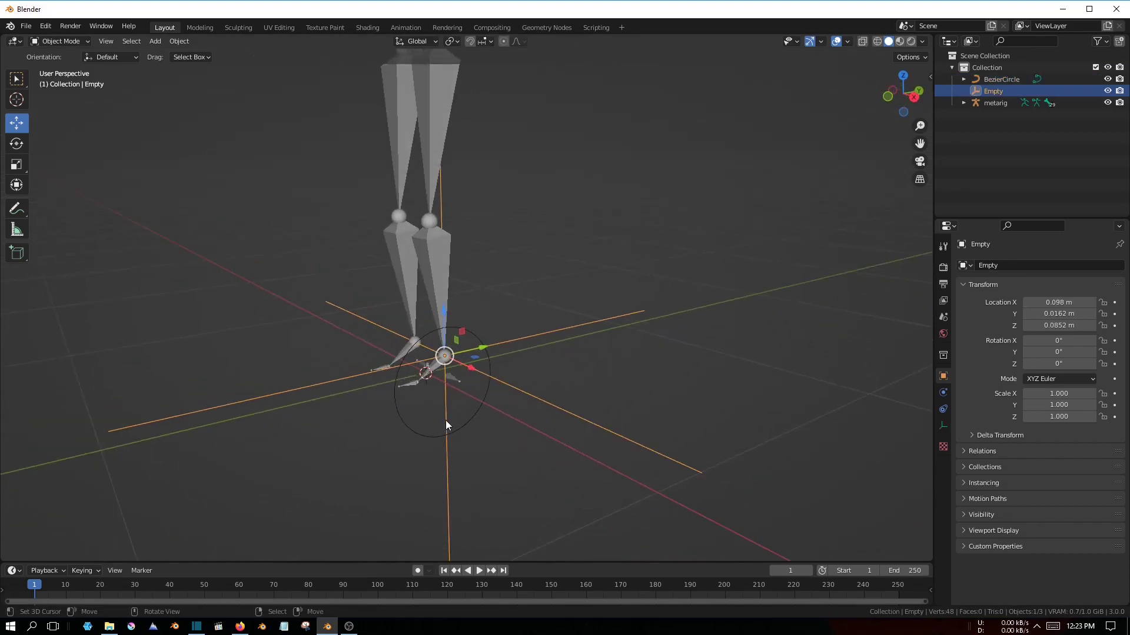
Add a Follow Path constraint to the Empty with BezierCircle as its target.
left_click(942, 408)
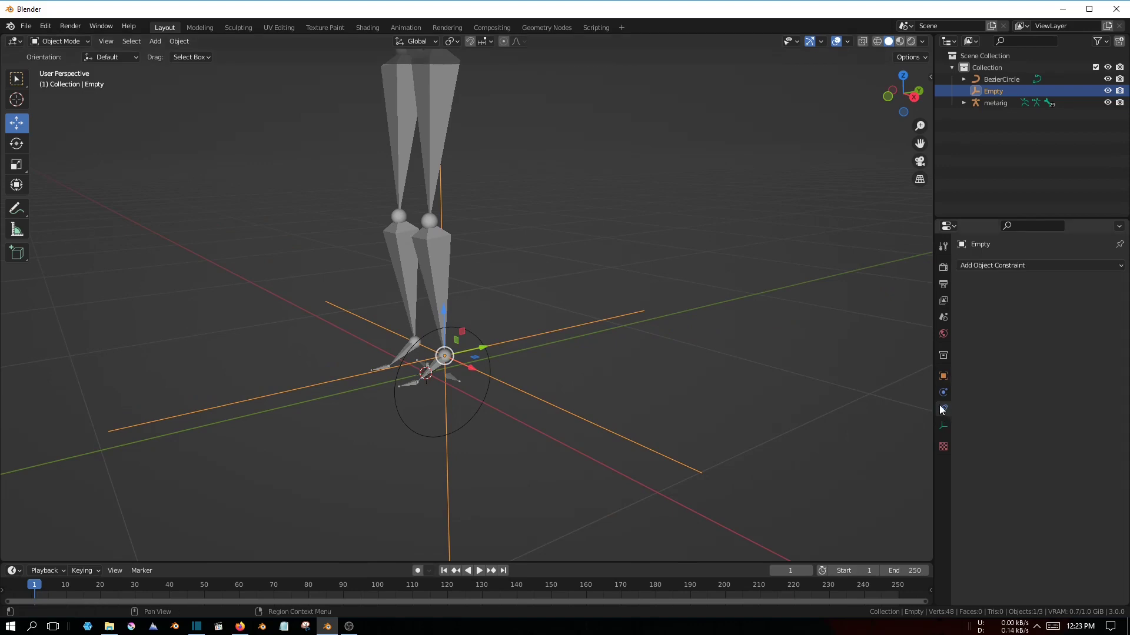
left_click(1022, 266)
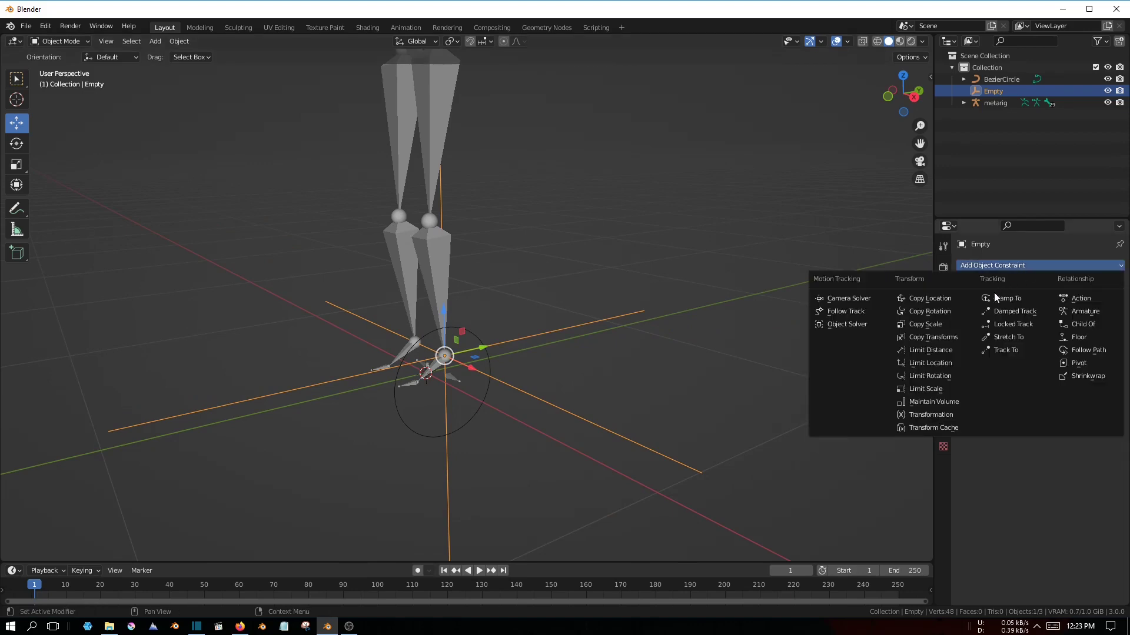
left_click(1103, 353)
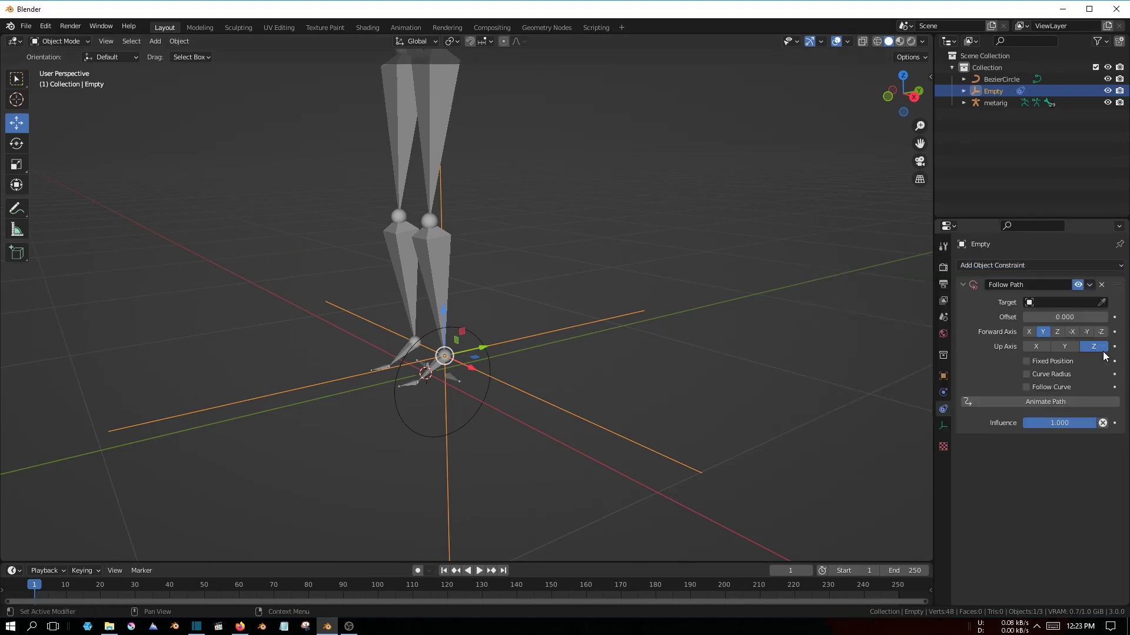
middle_click_drag(542, 445, 553, 443)
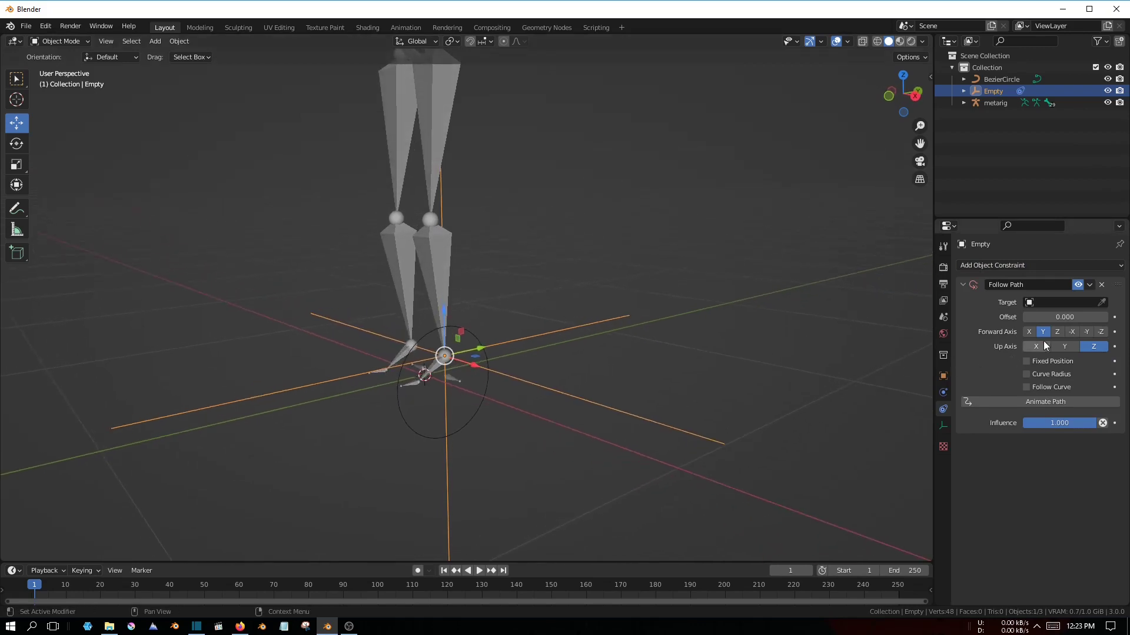
left_click(1102, 302)
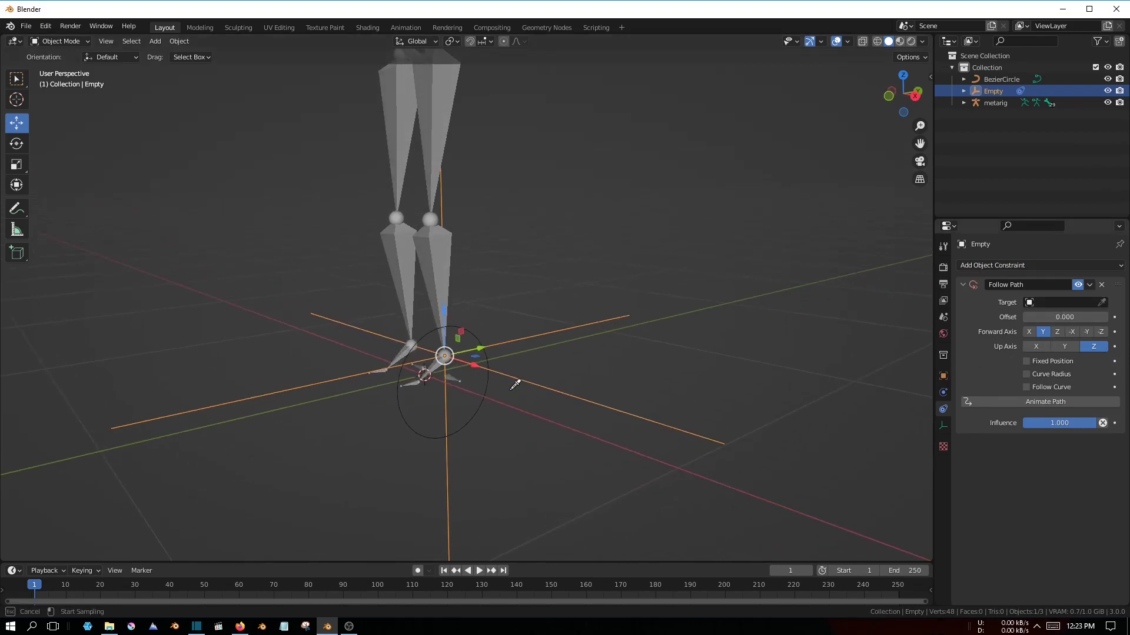
left_click(474, 405)
middle_click_drag(474, 410, 446, 414)
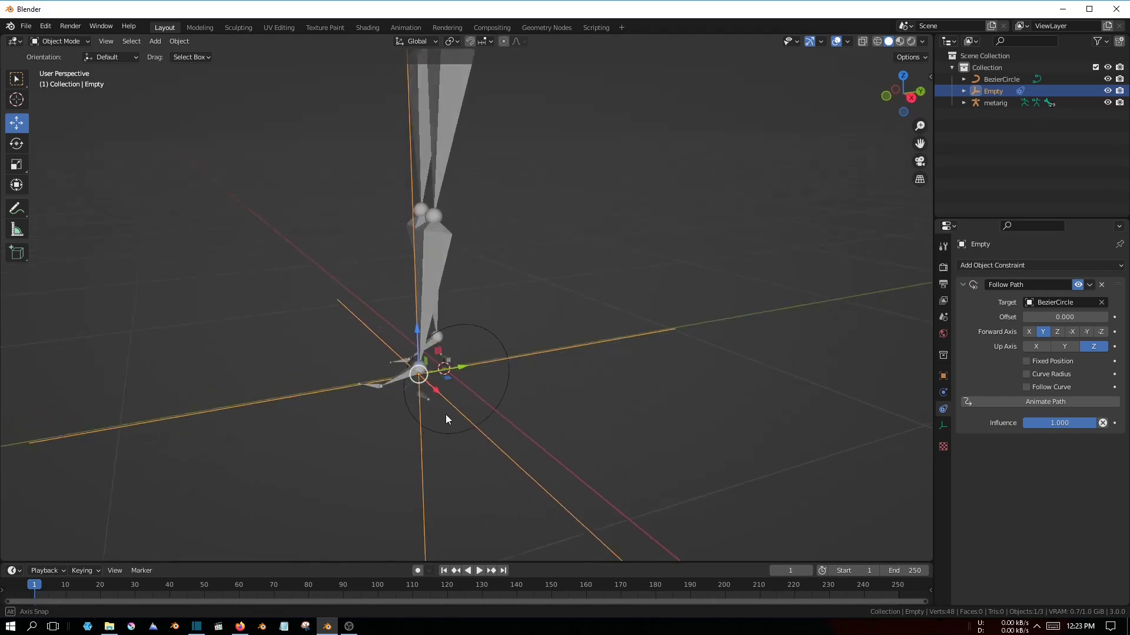
Test the path Offset by dragging it, reset it to 0, and reselect the Empty.
mouse_move(1065, 317)
left_mouse_down()
mouse_move(1100, 317)
mouse_move(1029, 317)
mouse_move(1101, 317)
left_mouse_up()
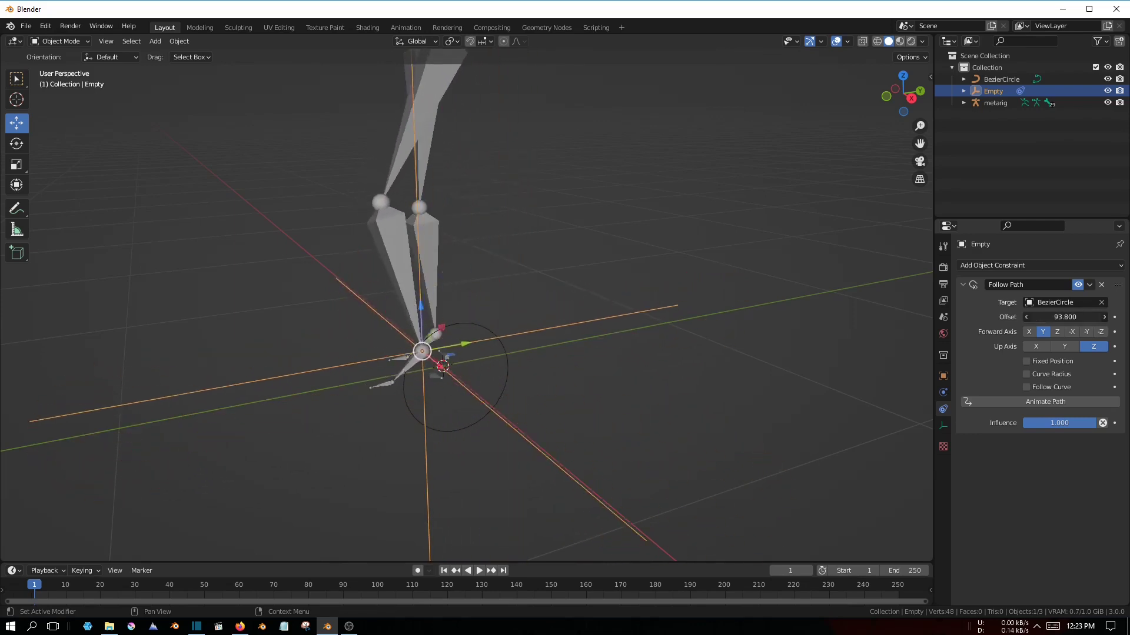
key("BackSpace")
mouse_move(455, 354)
middle_mouse_down()
mouse_move(552, 350)
mouse_move(534, 337)
mouse_move(387, 390)
mouse_move(560, 310)
middle_mouse_up()
scroll(387, 390, "up", 4)
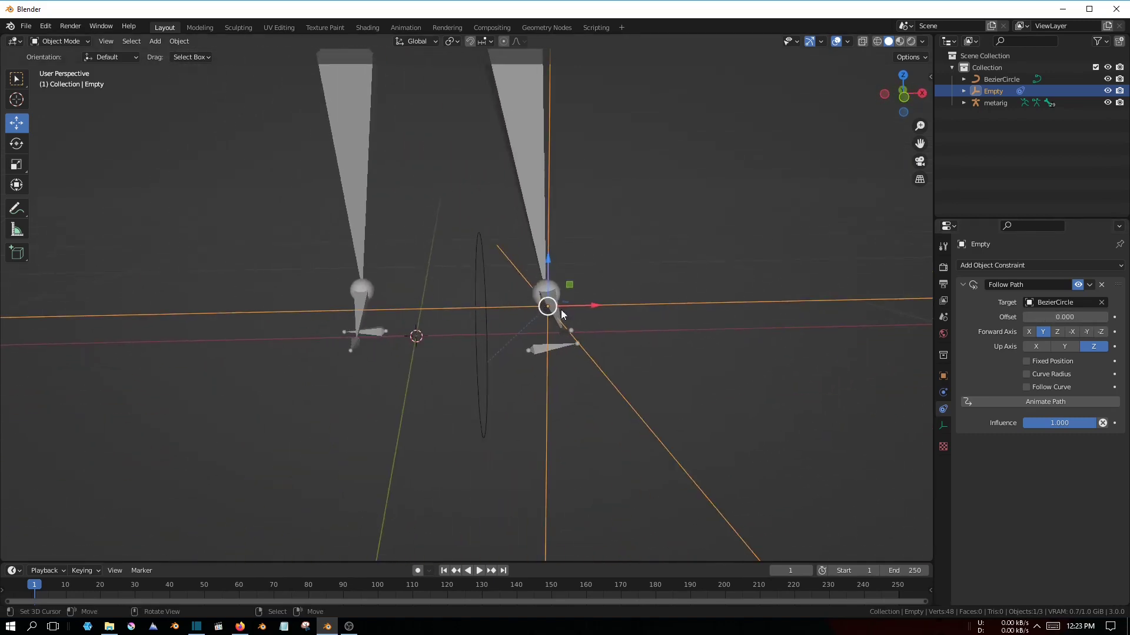
middle_click_drag(534, 373, 532, 358)
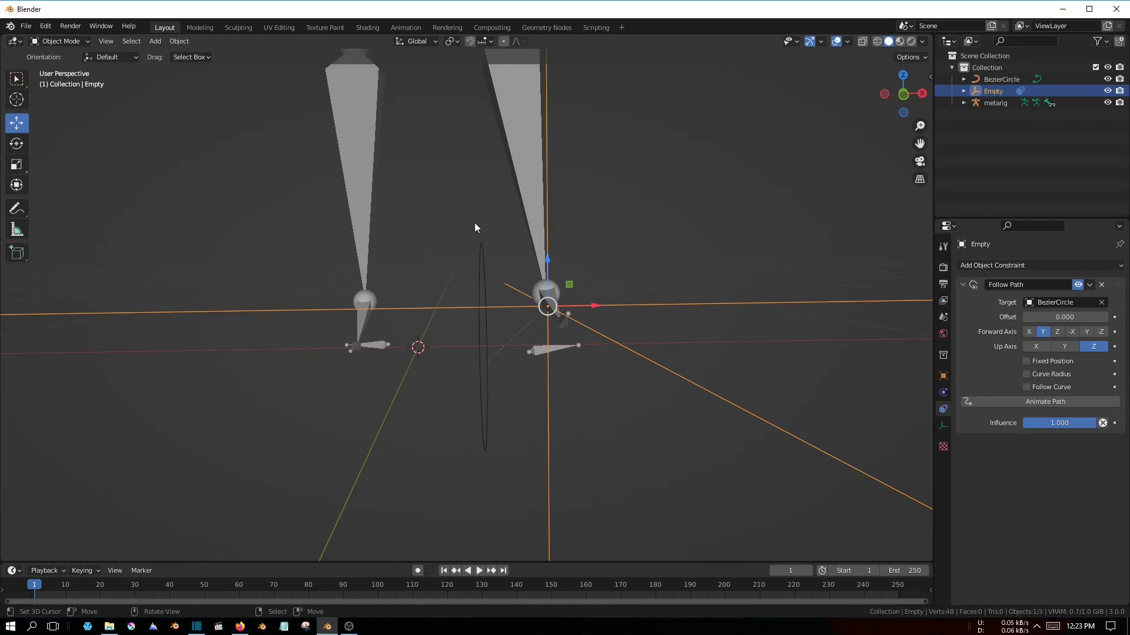
mouse_move(475, 227)
middle_mouse_down()
mouse_move(492, 302)
mouse_move(391, 360)
mouse_move(375, 315)
middle_mouse_up()
left_click(475, 269)
left_click(532, 325)
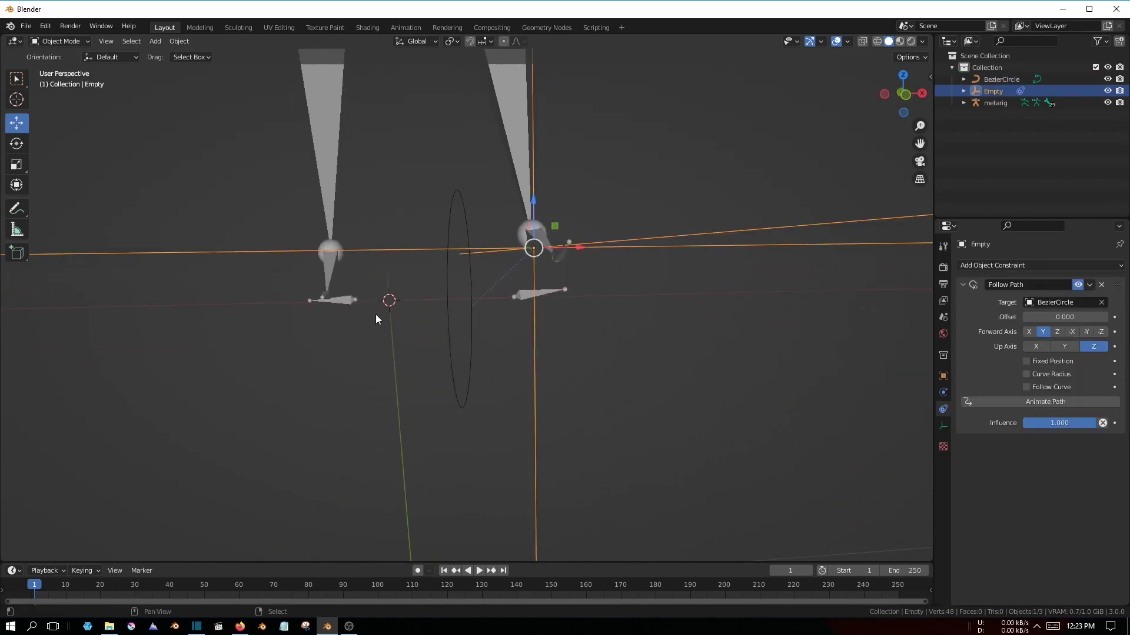
left_click(155, 42)
Clear the Empty's location to the world origin so the feet land on the circle path.
left_click(184, 43)
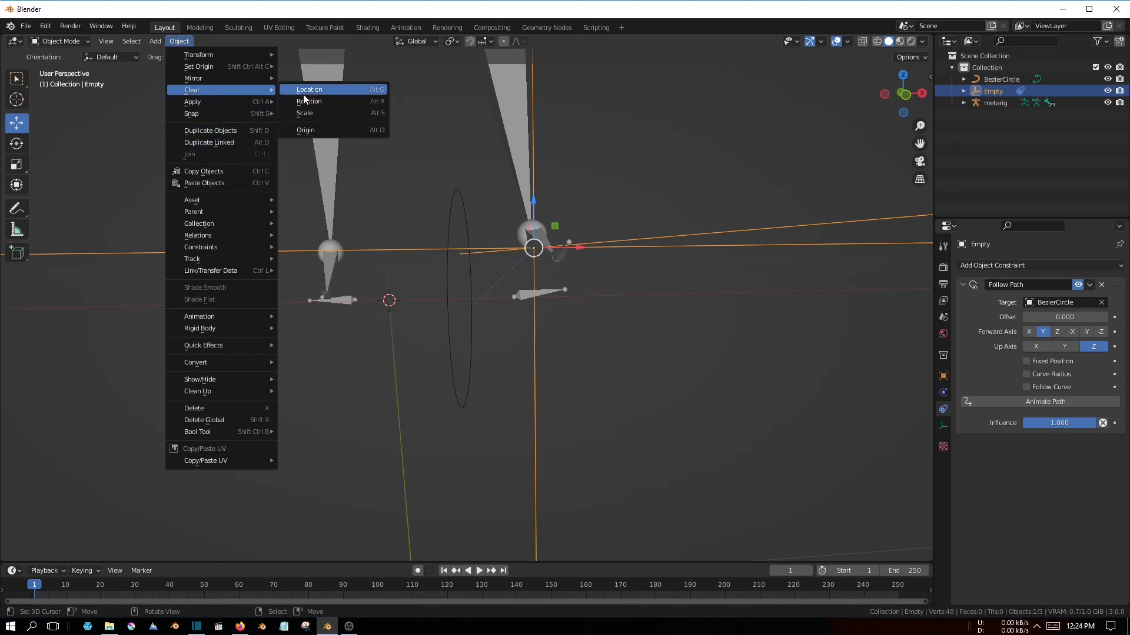
left_click(307, 92)
mouse_move(643, 340)
middle_mouse_down()
mouse_move(515, 341)
mouse_move(436, 379)
middle_mouse_up()
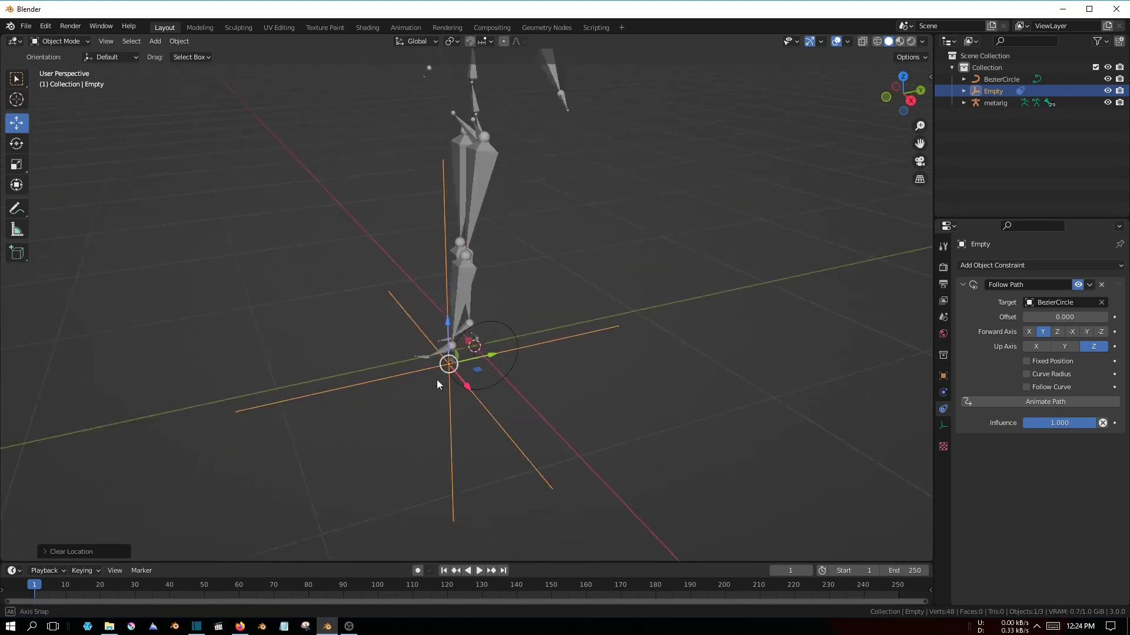
mouse_move(528, 425)
middle_mouse_down()
mouse_move(543, 331)
mouse_move(884, 372)
middle_mouse_up()
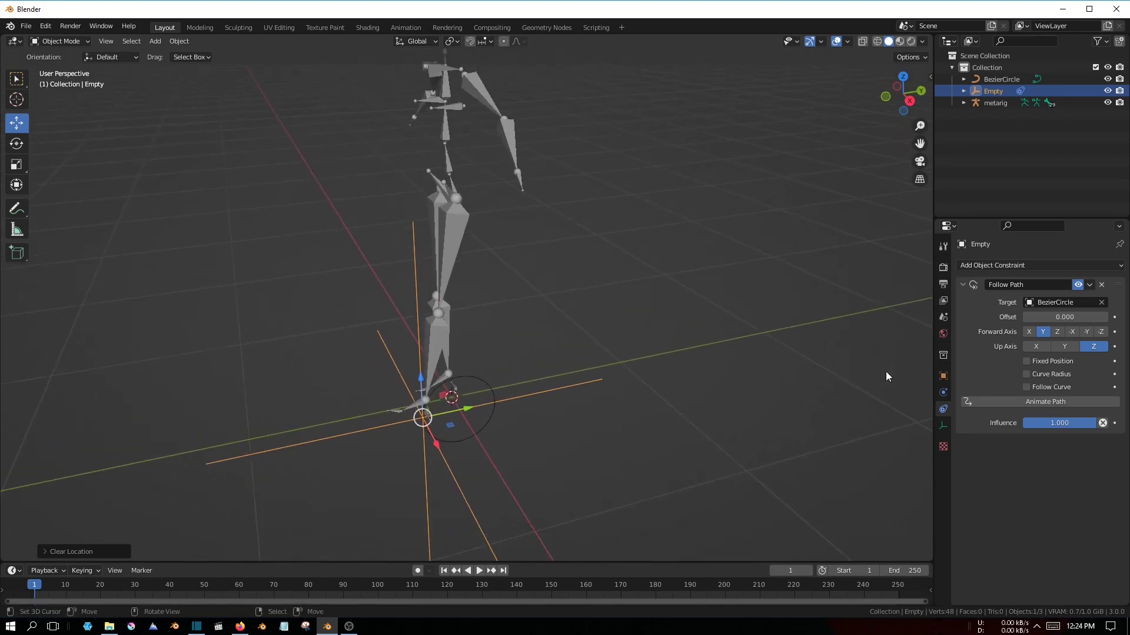
left_click_drag(1053, 317, 1066, 316)
mouse_move(681, 328)
middle_mouse_down()
mouse_move(641, 420)
mouse_move(433, 397)
mouse_move(541, 396)
middle_mouse_up()
key("shift+a")
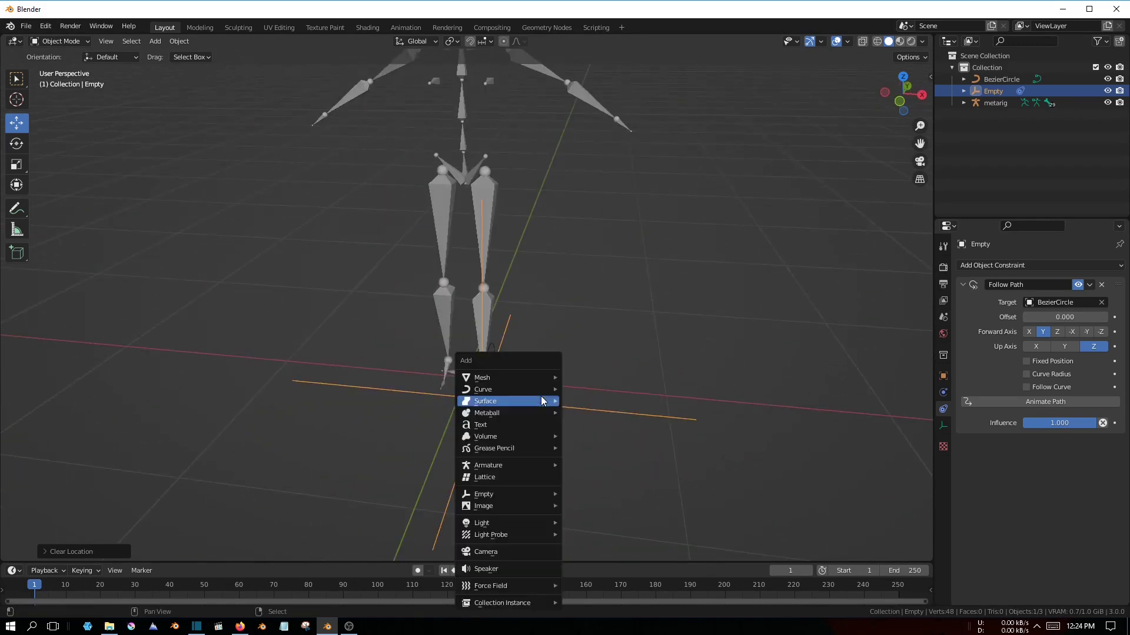
mouse_move(483, 494)
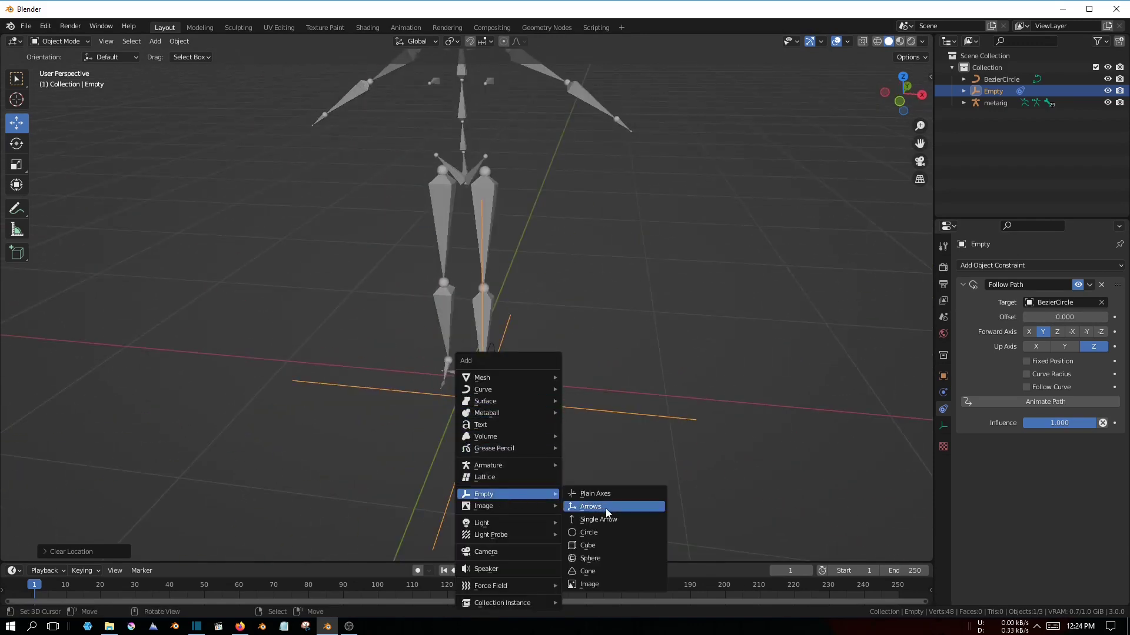
Add a sphere empty Empty.001 at the origin, then select BezierCircle and the metarig.
left_click(603, 561)
mouse_move(583, 499)
middle_mouse_down()
mouse_move(500, 474)
mouse_move(506, 457)
middle_mouse_up()
key("g")
key("y")
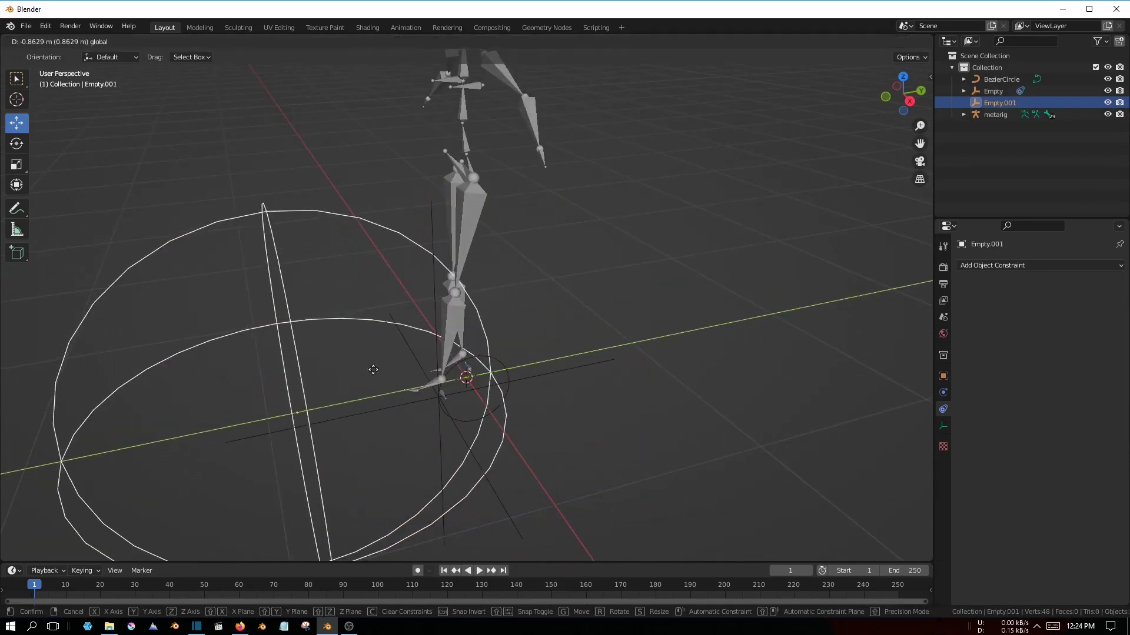
key("Escape")
mouse_move(447, 283)
middle_mouse_down()
mouse_move(438, 280)
mouse_move(454, 286)
mouse_move(499, 365)
mouse_move(487, 339)
middle_mouse_up()
left_click(499, 364)
left_click(472, 235, "shift")
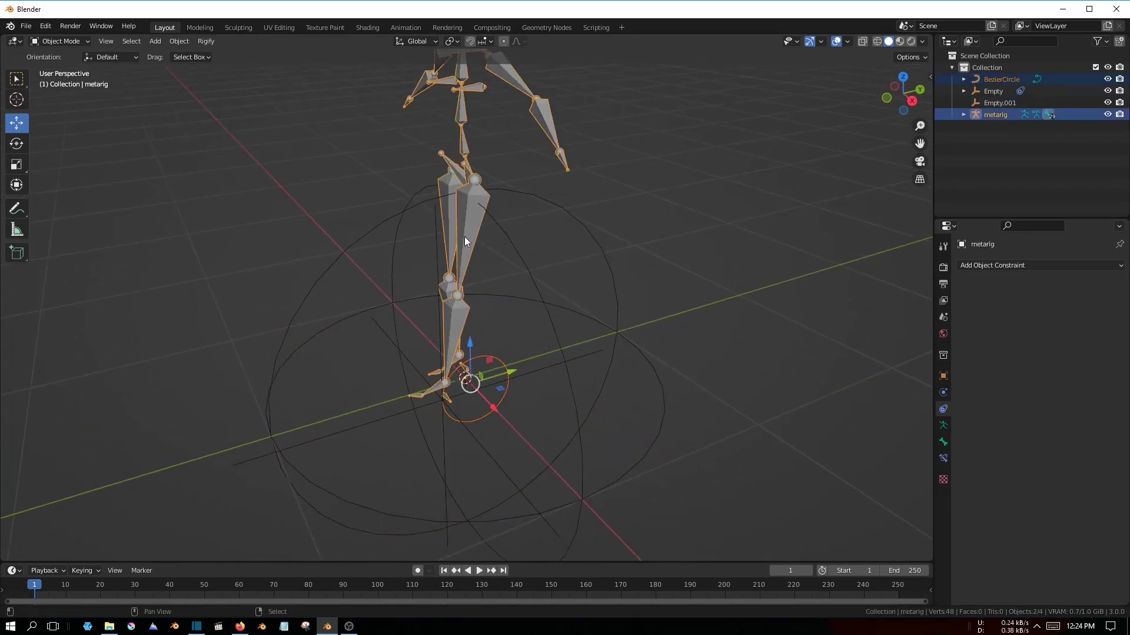
middle_click_drag(464, 236, 485, 273)
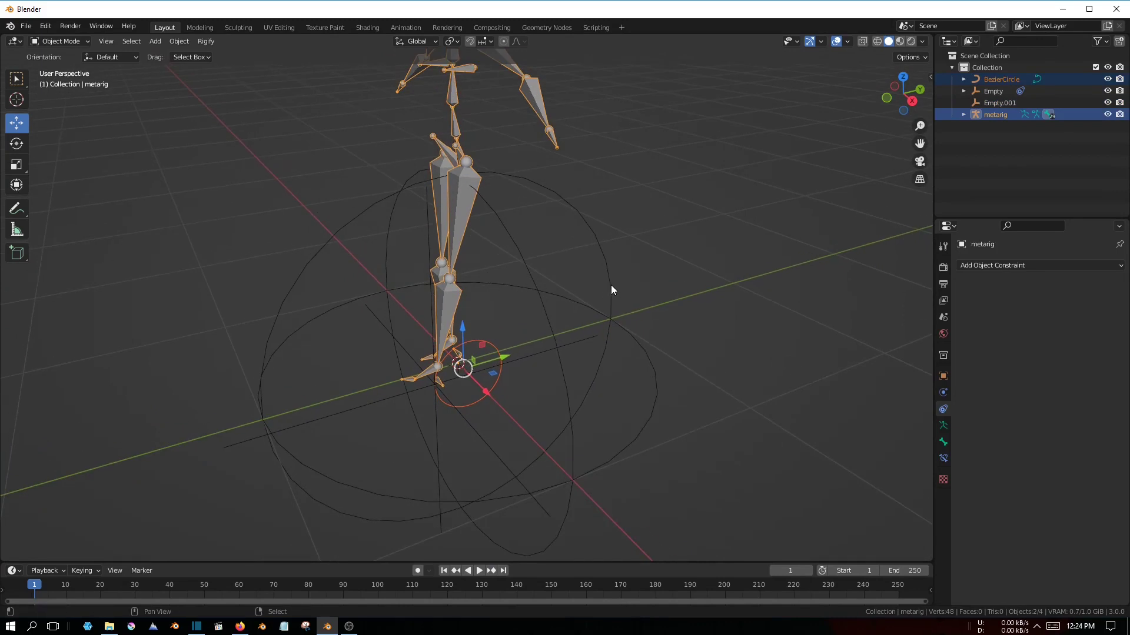
Parent BezierCircle and the metarig to Empty.001 and test-move it with its children.
left_click(590, 229, "shift")
middle_click_drag(559, 284, 515, 316)
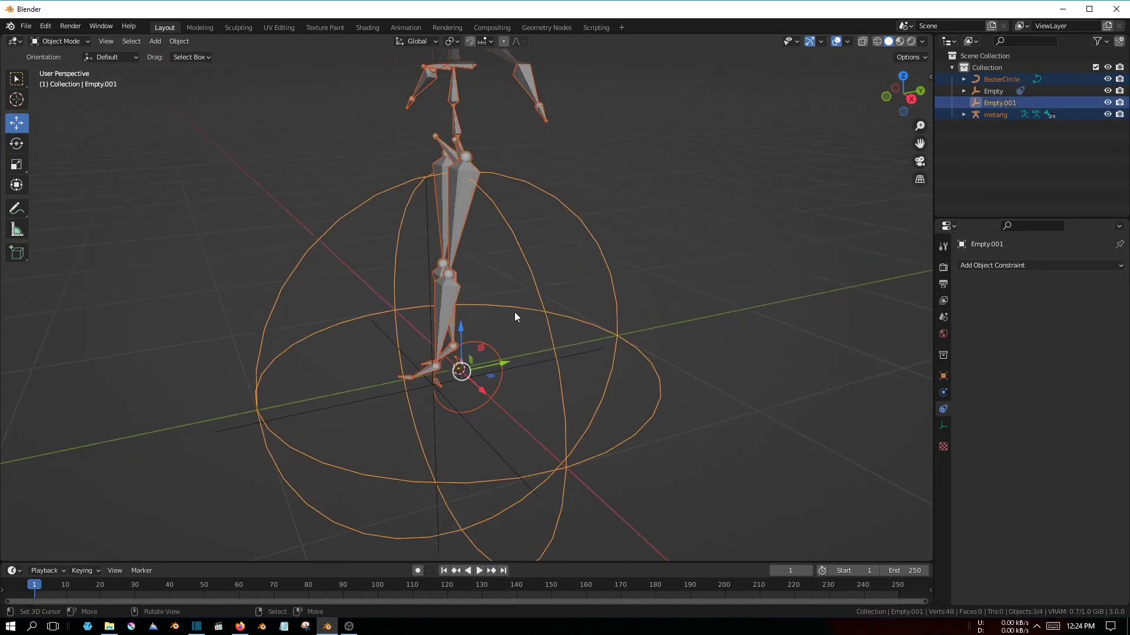
key("ctrl+p")
left_click(514, 312)
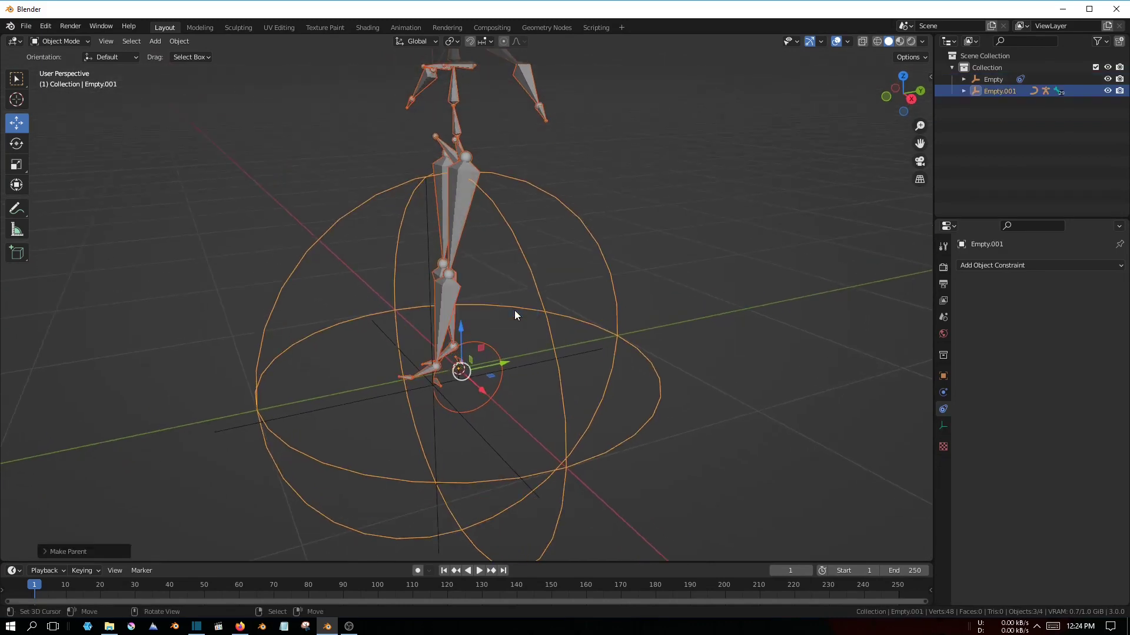
mouse_move(540, 358)
middle_mouse_down()
mouse_move(478, 372)
mouse_move(512, 378)
mouse_move(416, 449)
mouse_move(429, 429)
middle_mouse_up()
left_click(609, 242)
key("g")
key("Escape")
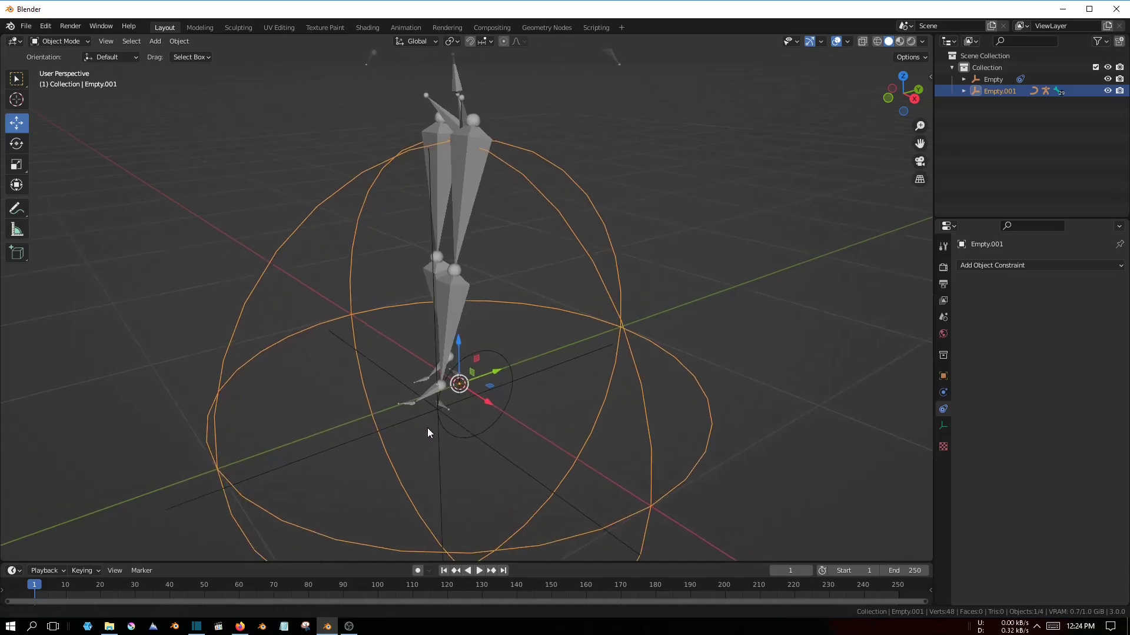
Reselect the path-following Empty and split the viewport into two side-by-side areas.
left_click(510, 410)
mouse_move(509, 411)
middle_mouse_down()
mouse_move(469, 388)
mouse_move(449, 403)
middle_mouse_up()
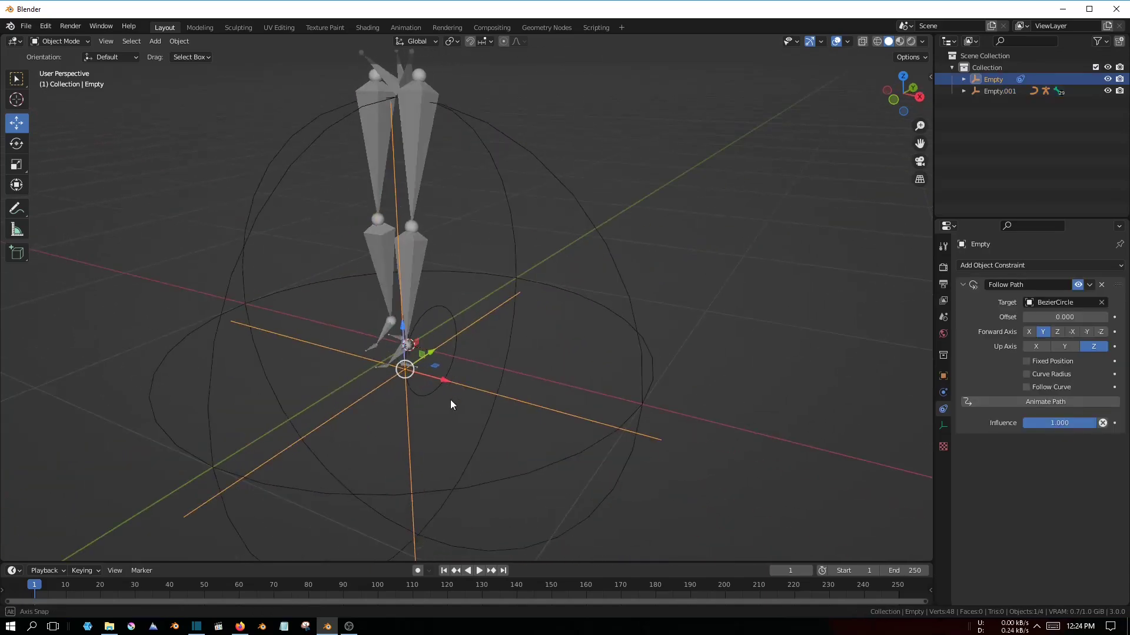
mouse_move(343, 426)
middle_mouse_down()
mouse_move(495, 384)
mouse_move(568, 131)
middle_mouse_up()
left_click(570, 132)
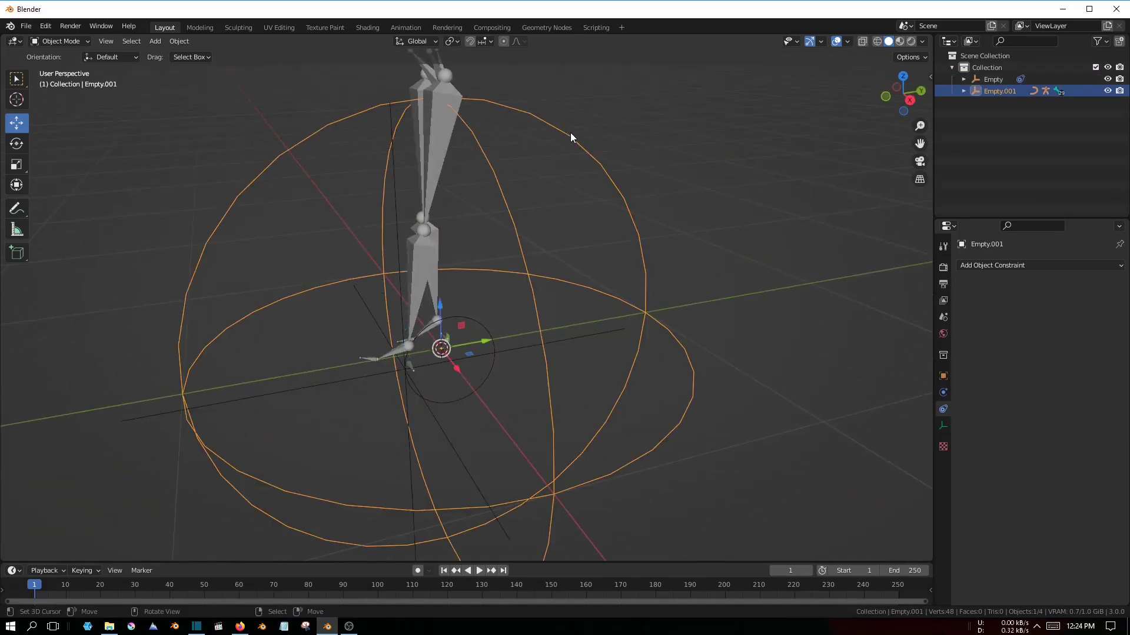
middle_click_drag(414, 430, 447, 432)
left_click(432, 426)
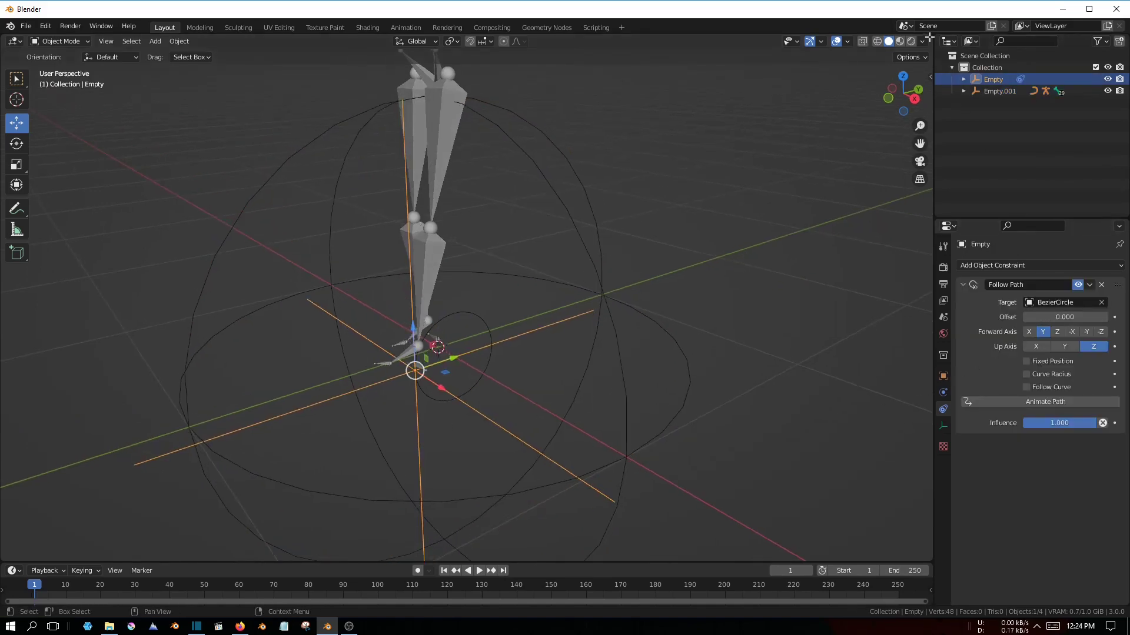
left_click_drag(894, 33, 479, 32)
Turn the right area into the Drivers editor and add a driver to the Follow Path Offset.
left_click(493, 41)
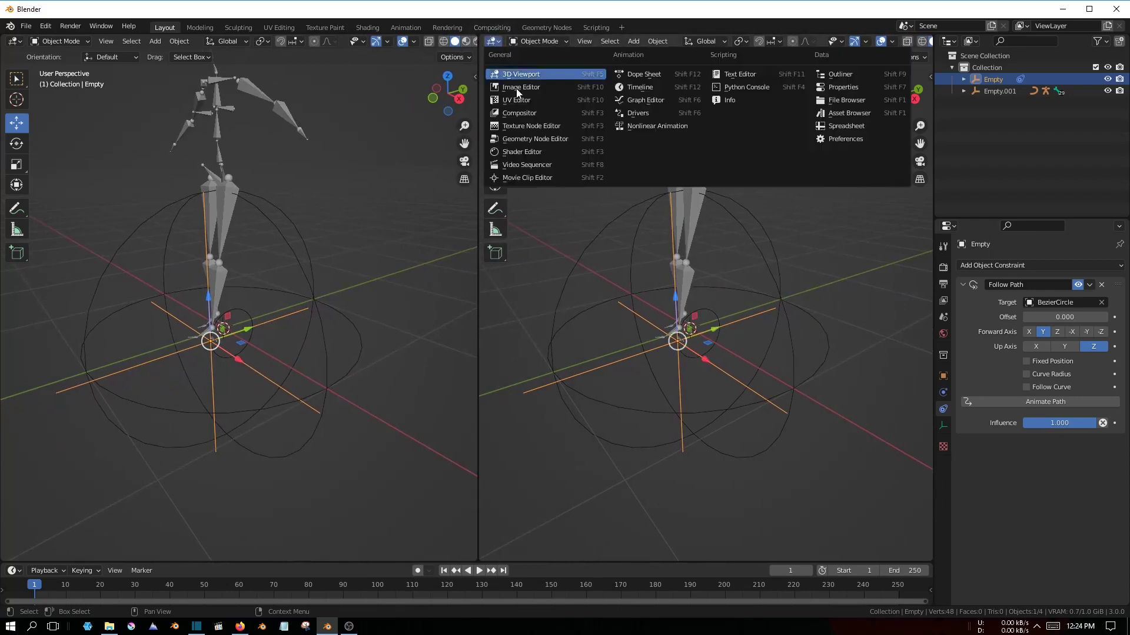
left_click(640, 114)
mouse_move(278, 370)
middle_mouse_down()
mouse_move(263, 386)
mouse_move(245, 352)
middle_mouse_up()
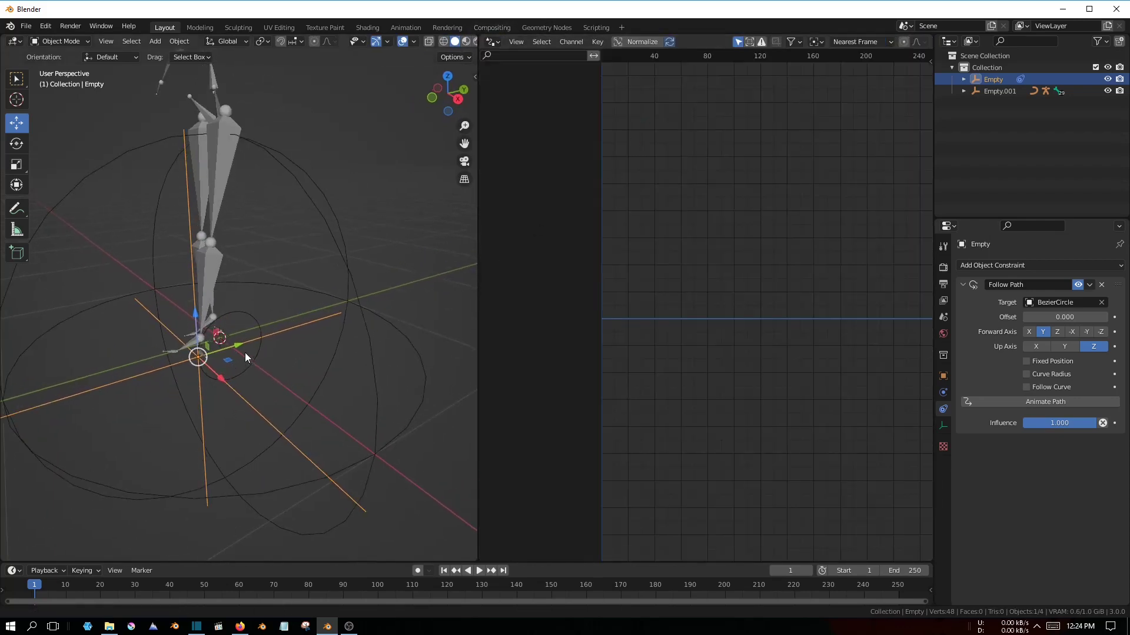
right_click(1057, 317)
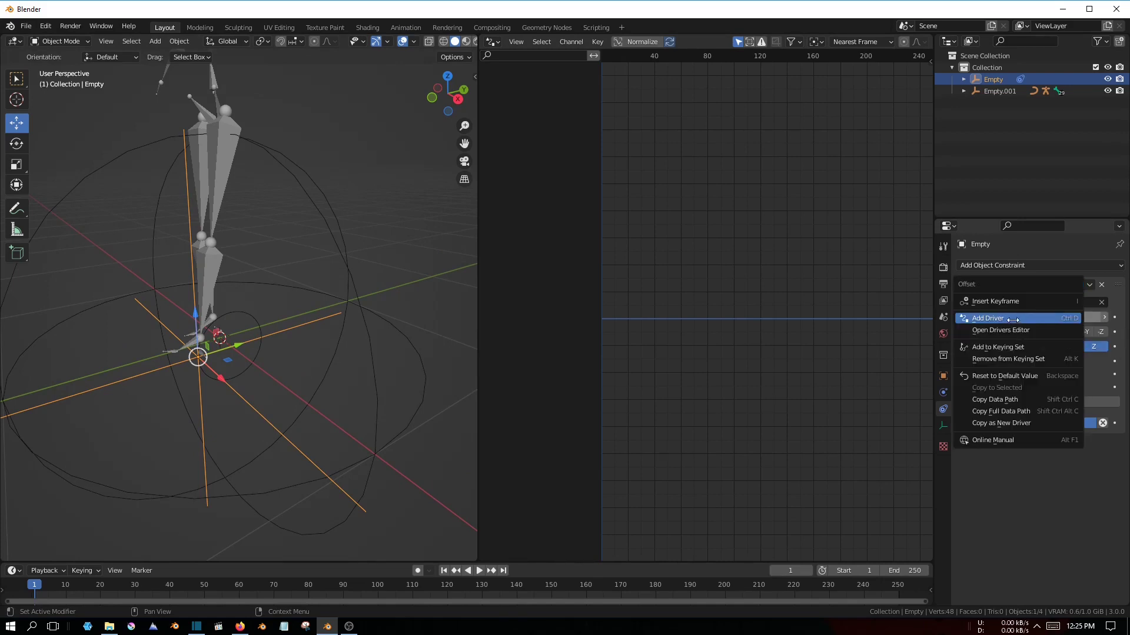
left_click(994, 320)
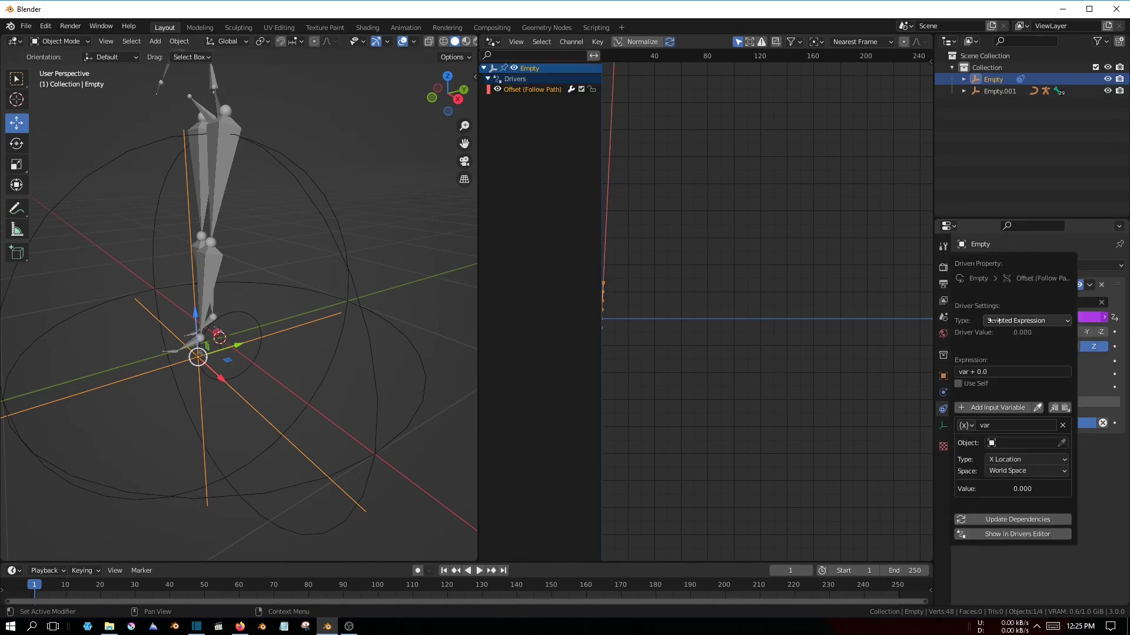
Show the Offset driver's settings in the sidebar, with the var X Location object still unset.
left_click(525, 91)
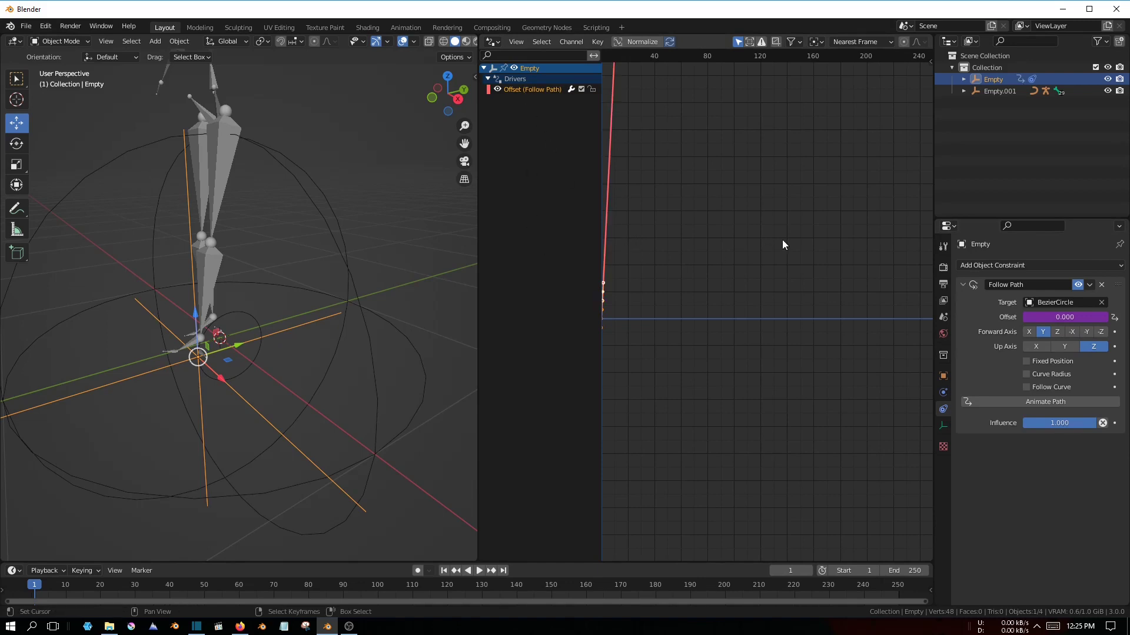
key("n")
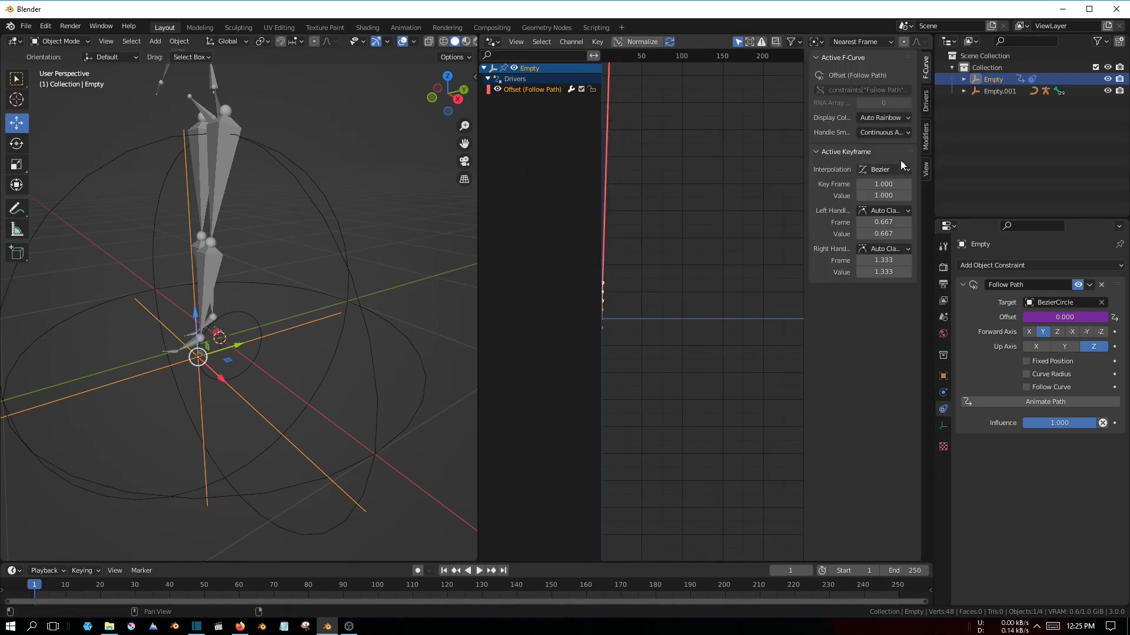
left_click(927, 107)
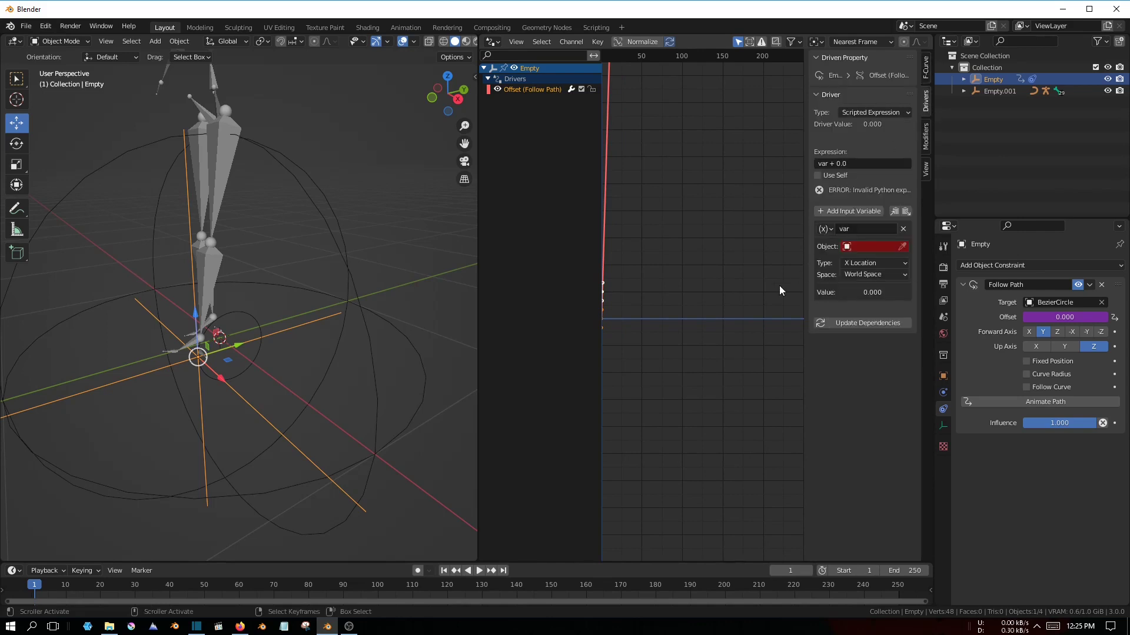
mouse_move(369, 357)
middle_mouse_down()
mouse_move(349, 353)
mouse_move(363, 337)
mouse_move(330, 311)
middle_mouse_up()
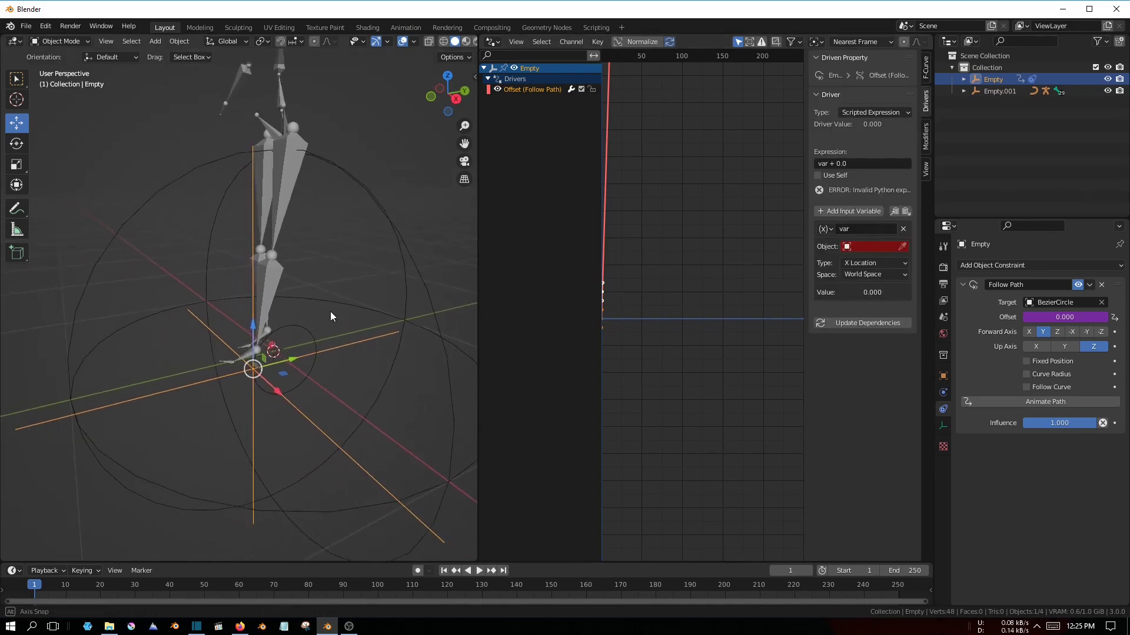
left_click(888, 246)
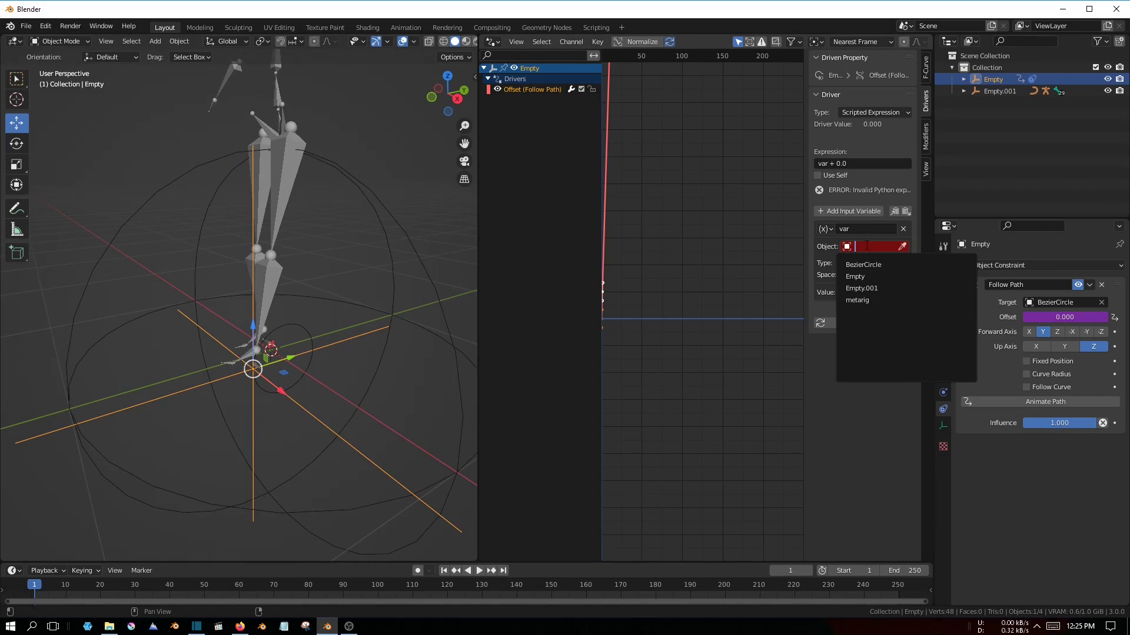
left_click(379, 188)
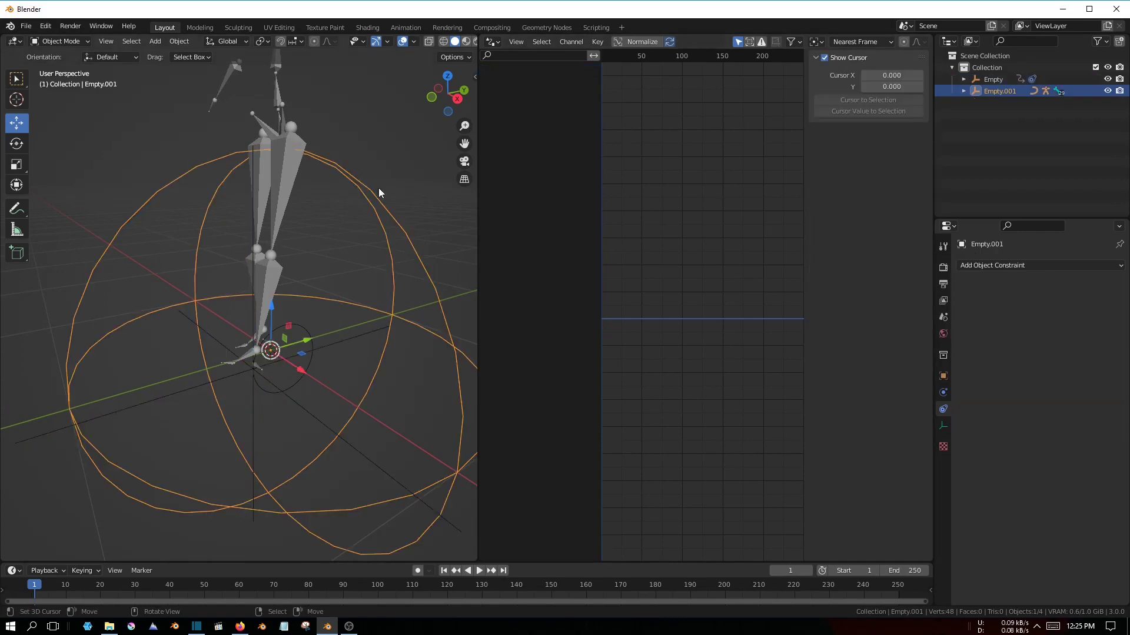
left_click(327, 343)
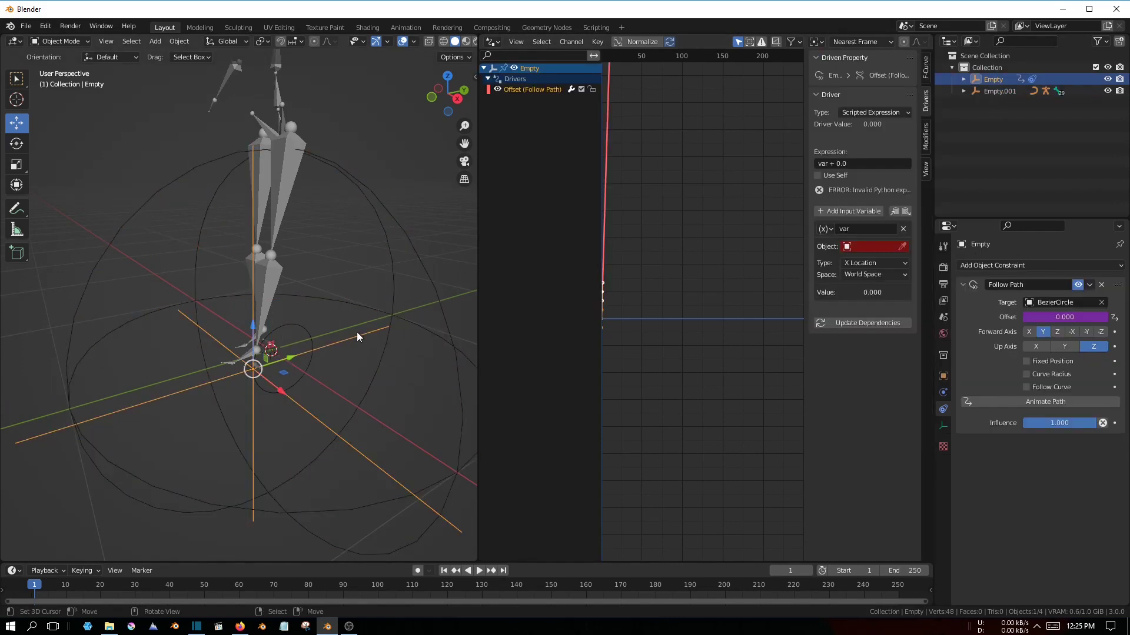
Point the driver variable at Empty.001, reading Y Location in Local Space.
left_click(873, 246)
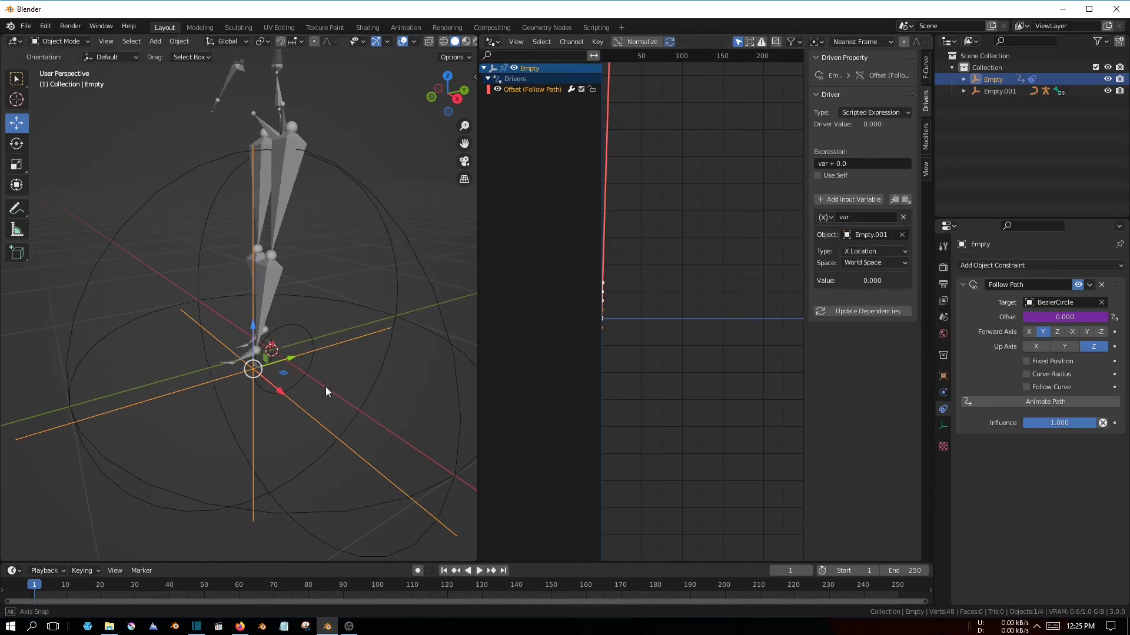
middle_click_drag(326, 386, 319, 386)
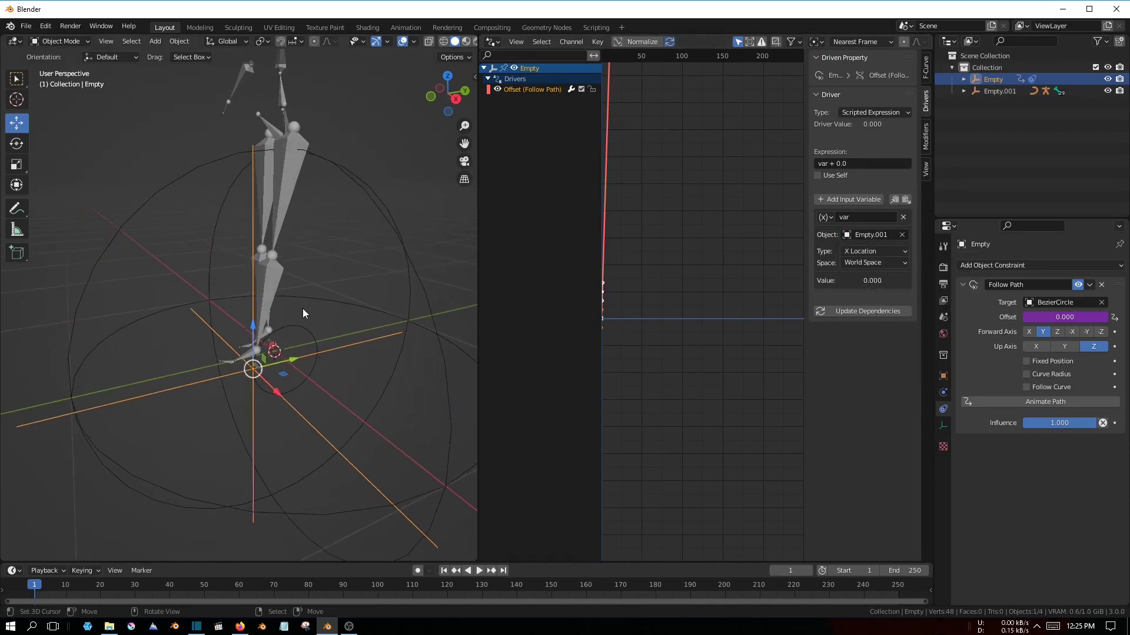
mouse_move(389, 344)
middle_mouse_down()
mouse_move(243, 375)
mouse_move(316, 382)
mouse_move(286, 392)
mouse_move(293, 379)
mouse_move(252, 375)
mouse_move(240, 361)
mouse_move(279, 351)
middle_mouse_up()
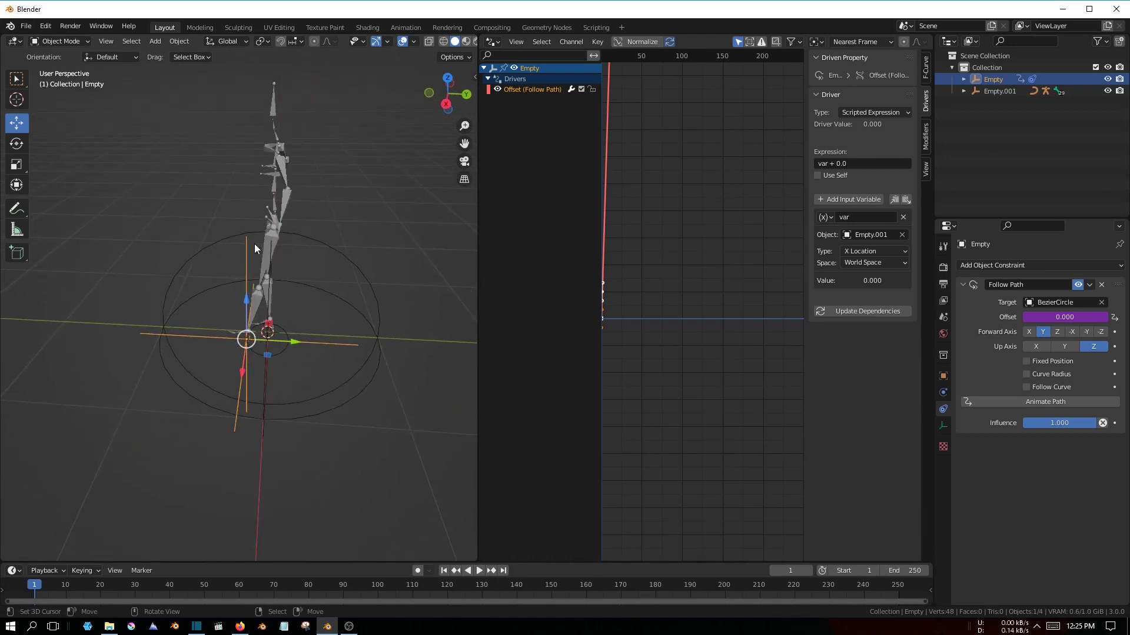
scroll(191, 357, "up", 2)
scroll(192, 356, "up", 1)
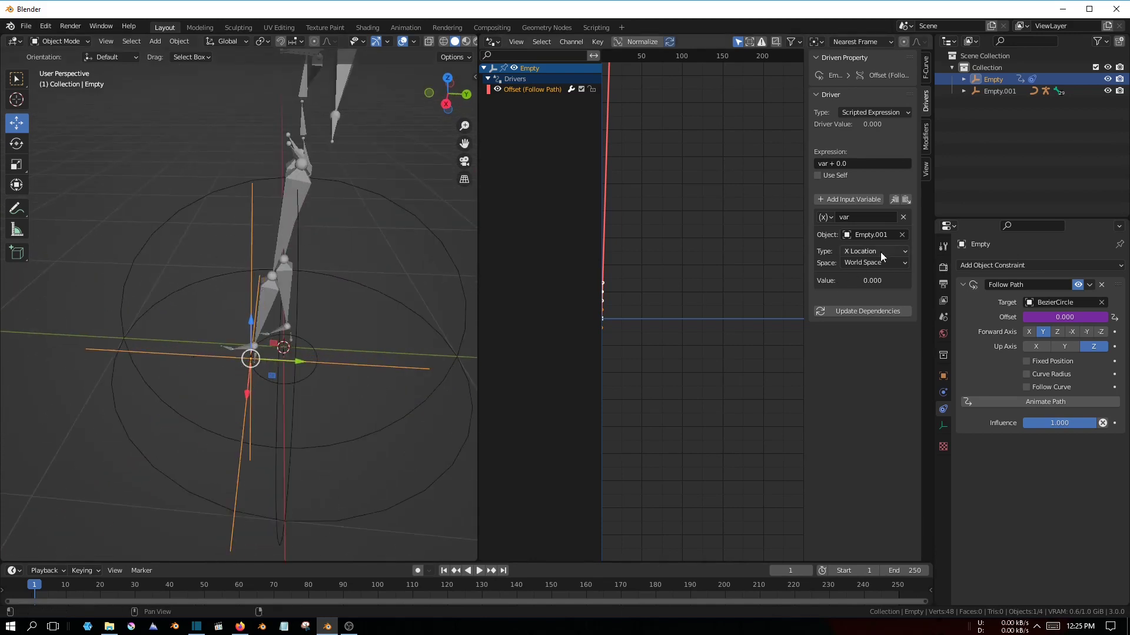
left_click(880, 252)
left_click(874, 279)
left_click(867, 264)
left_click(869, 302)
Move Empty.001 to test the driver, then reselect the driven Empty.
mouse_move(376, 353)
middle_mouse_down()
mouse_move(333, 390)
mouse_move(414, 271)
middle_mouse_up()
left_click(398, 342)
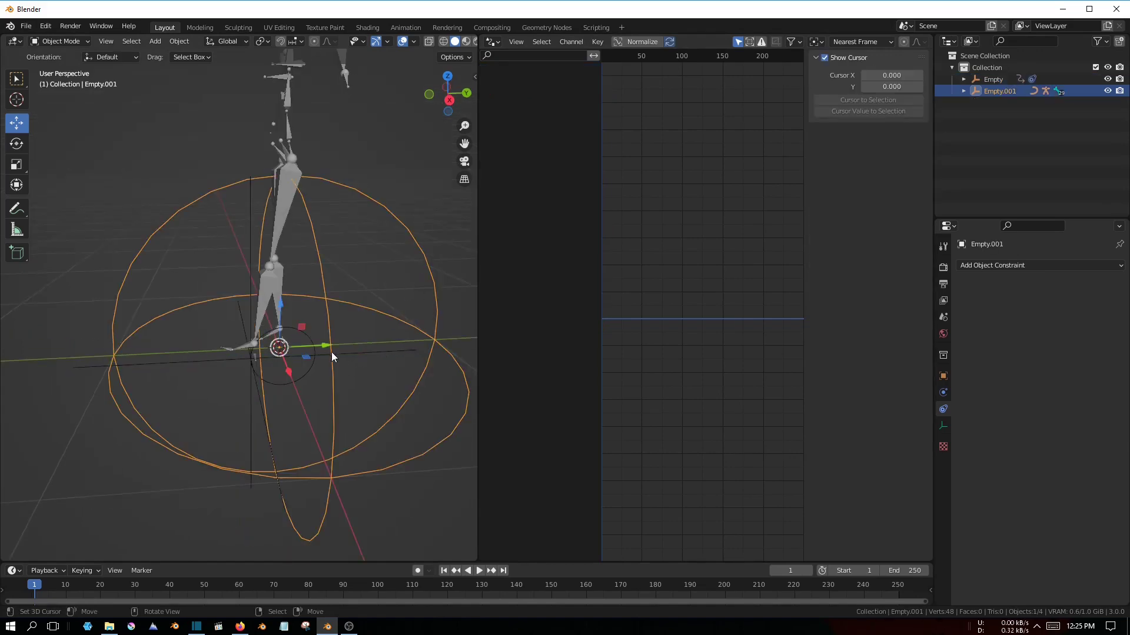
key("g")
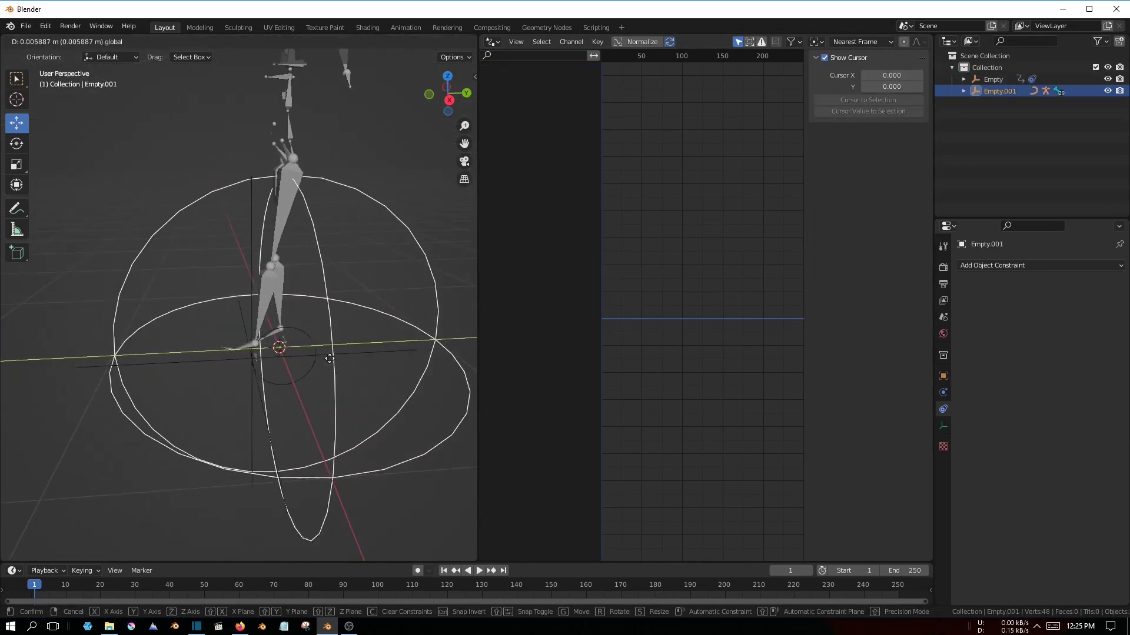
left_click(295, 366)
middle_click_drag(291, 359, 256, 407)
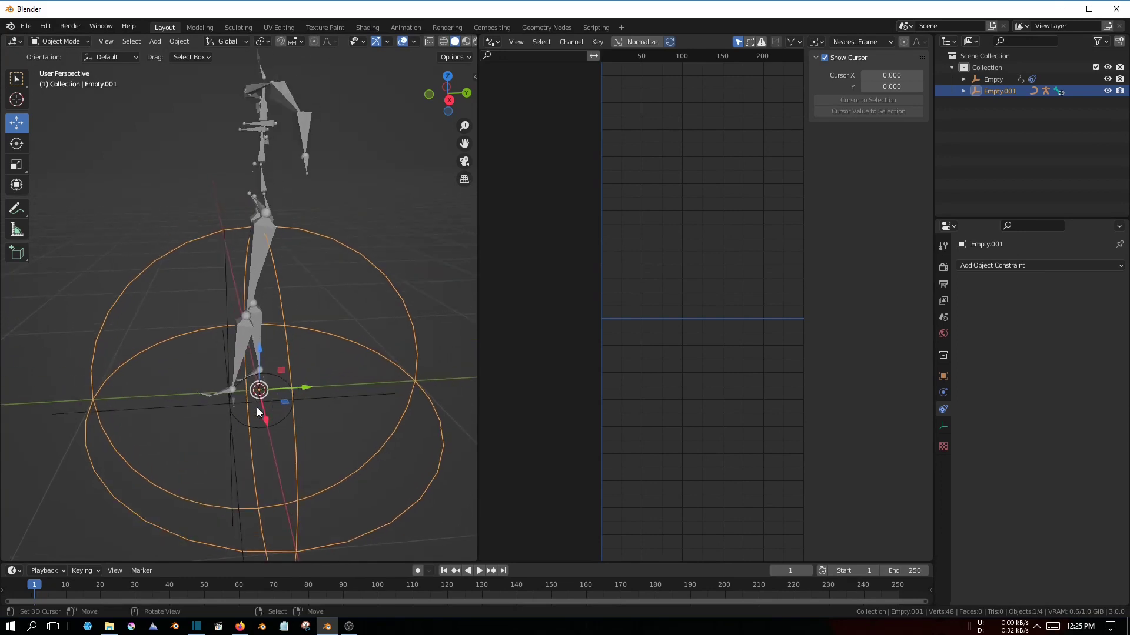
left_click(333, 399)
mouse_move(334, 399)
middle_mouse_down()
mouse_move(281, 401)
mouse_move(282, 439)
mouse_move(288, 399)
mouse_move(306, 412)
middle_mouse_up()
Change the Offset driver expression to var*-100 and test it by moving Empty.001.
left_click(832, 164)
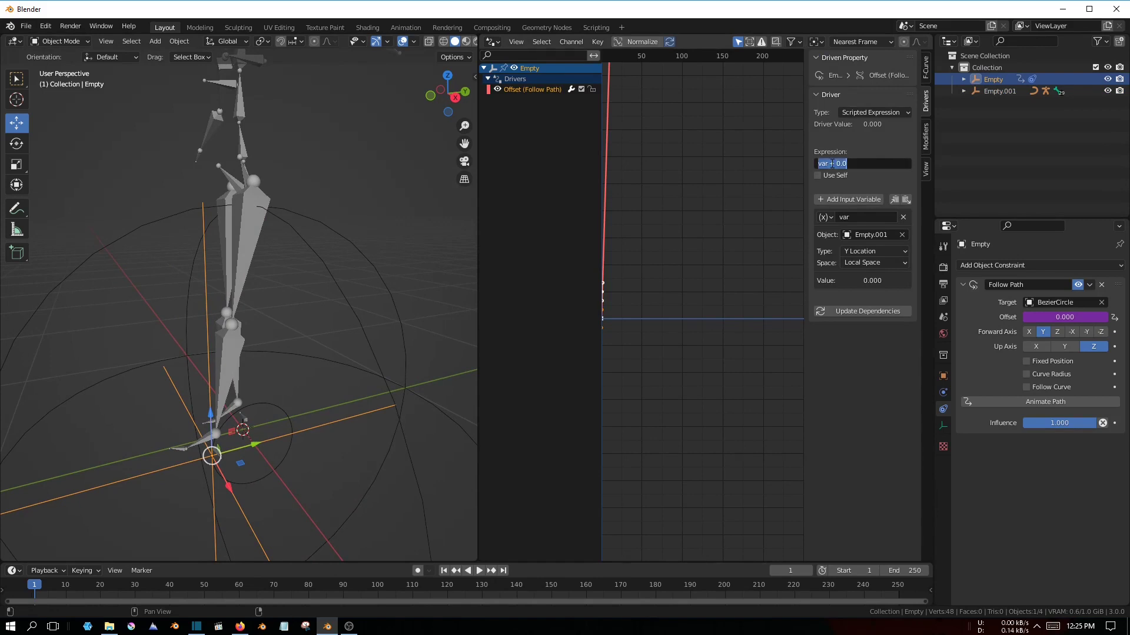
type("va")
key("Return")
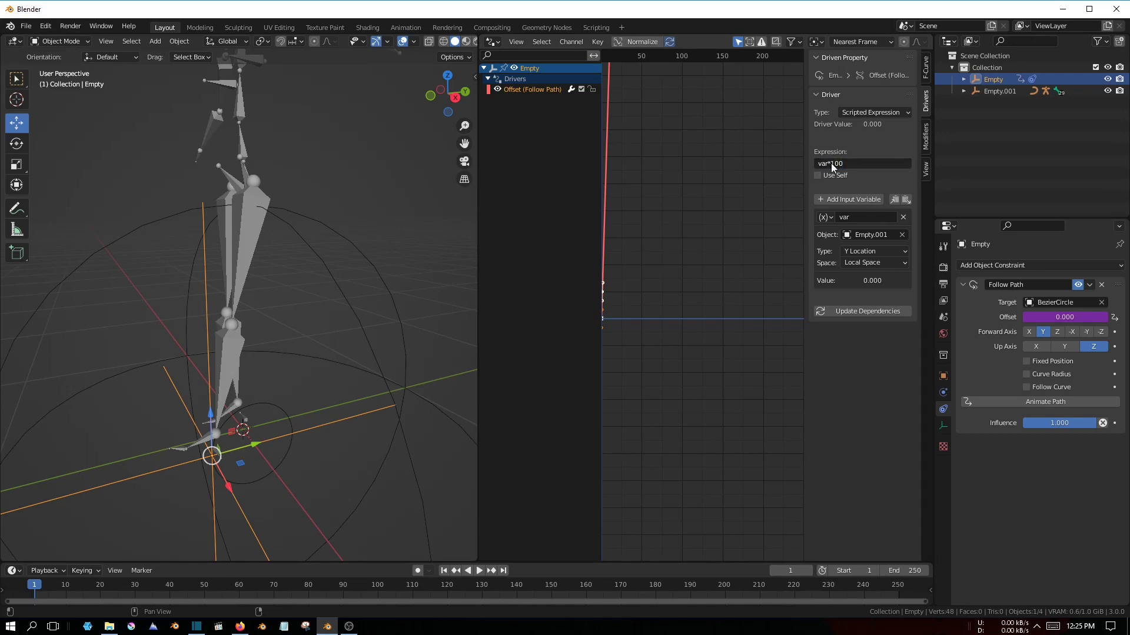
scroll(335, 309, "down", 2)
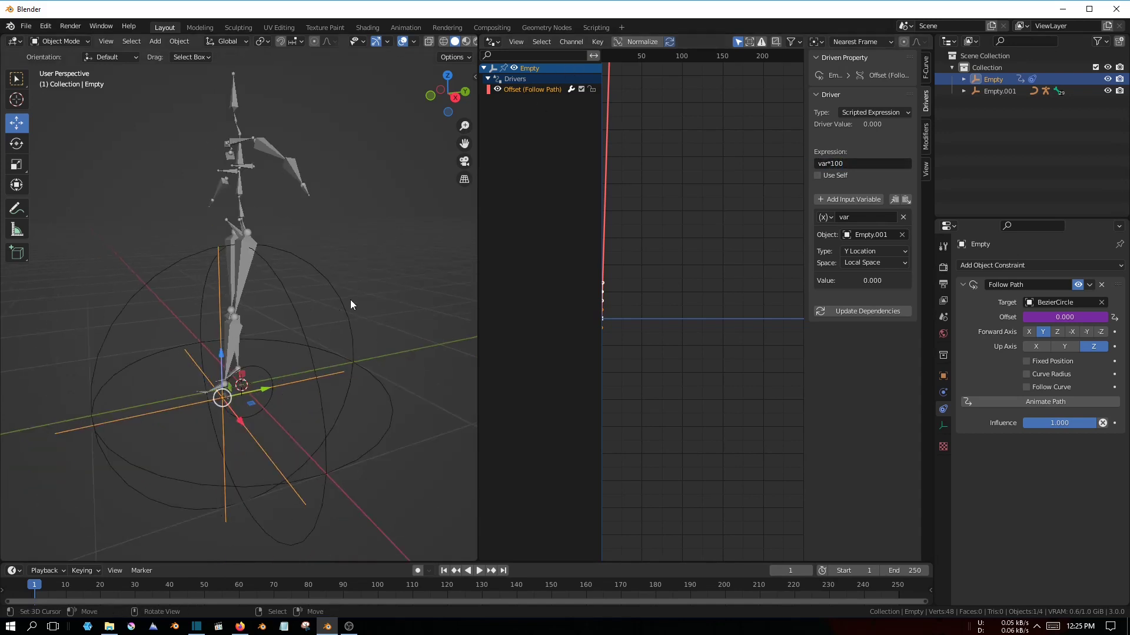
left_click(320, 292)
key("g")
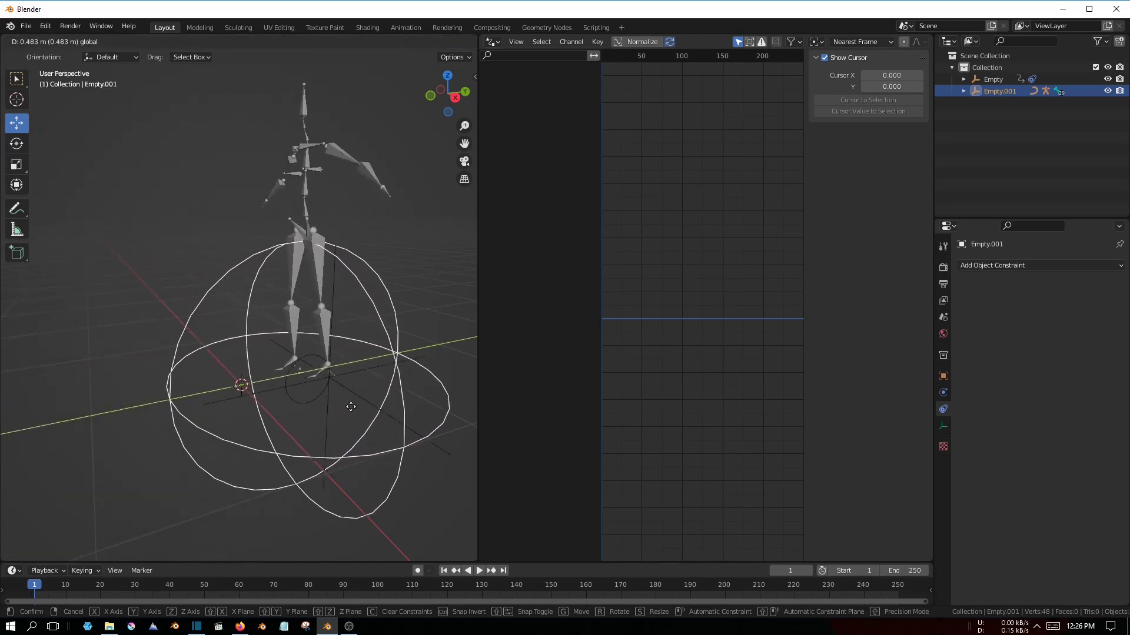
left_click(242, 433)
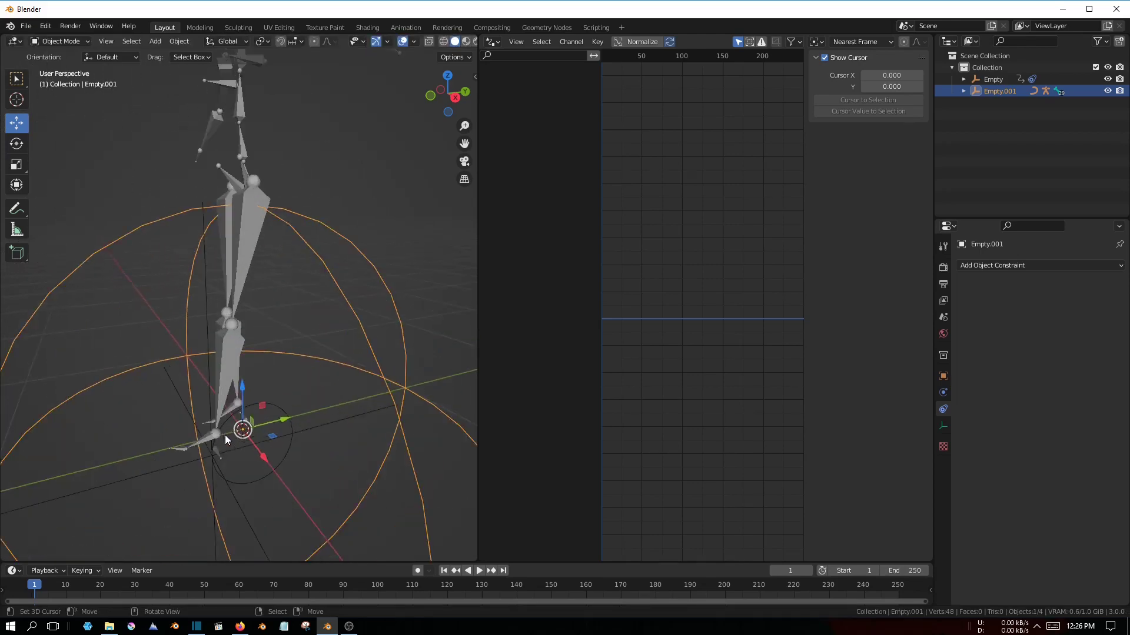
left_click(225, 436)
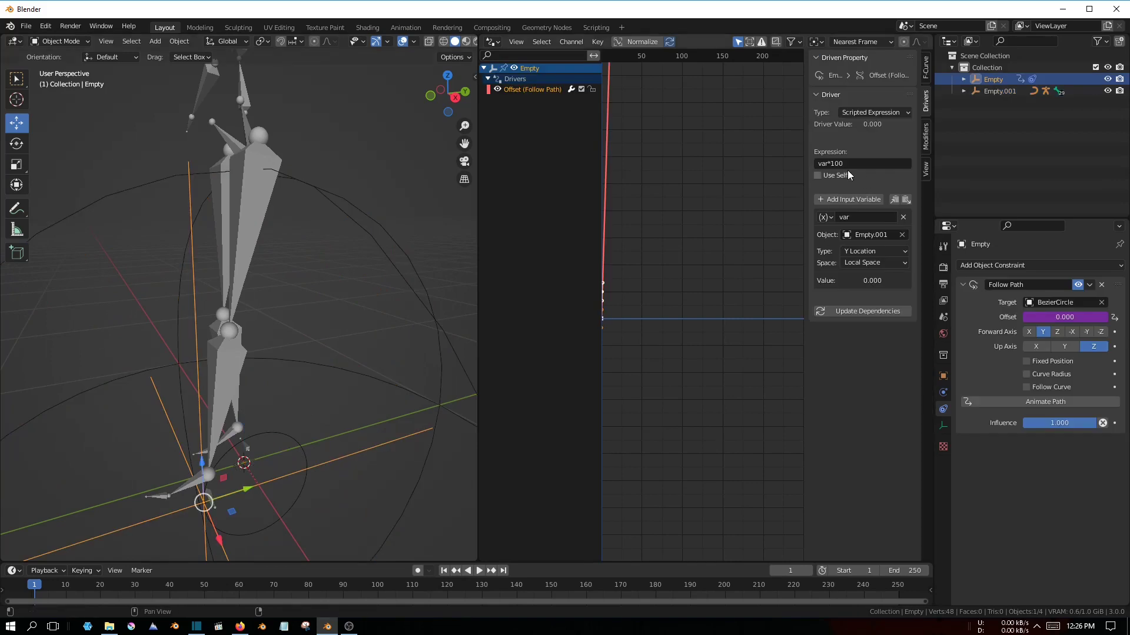
left_click(848, 164)
type("-")
Move Empty.001 along Y to check that the path offset follows.
middle_click_drag(474, 313, 372, 337)
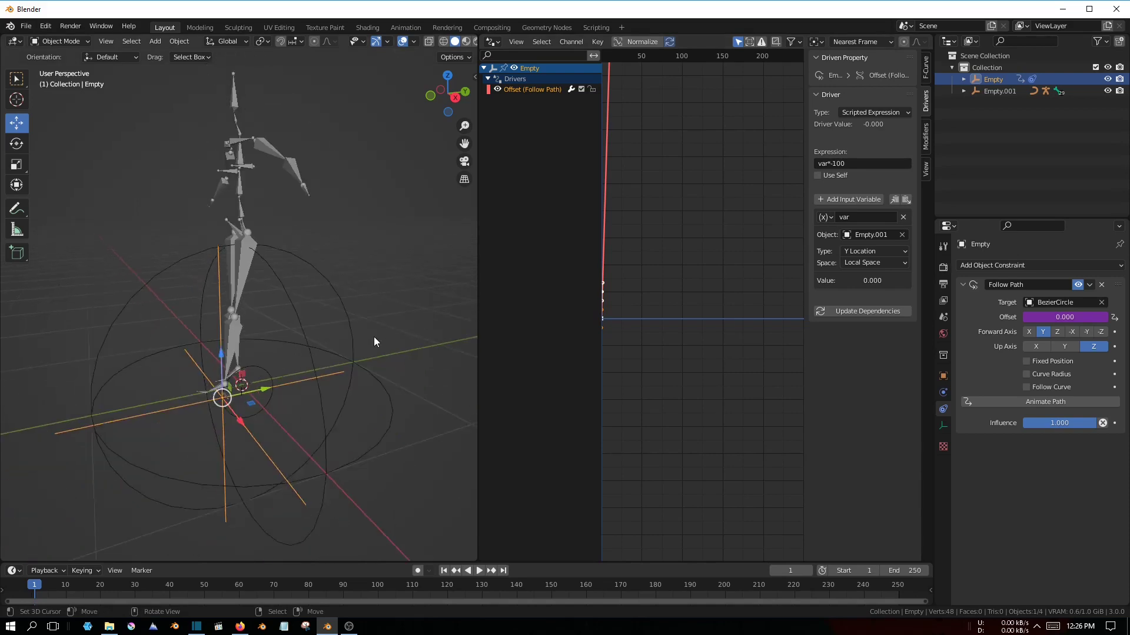
left_click(357, 382)
middle_click_drag(358, 383, 308, 412)
key("g")
key("y")
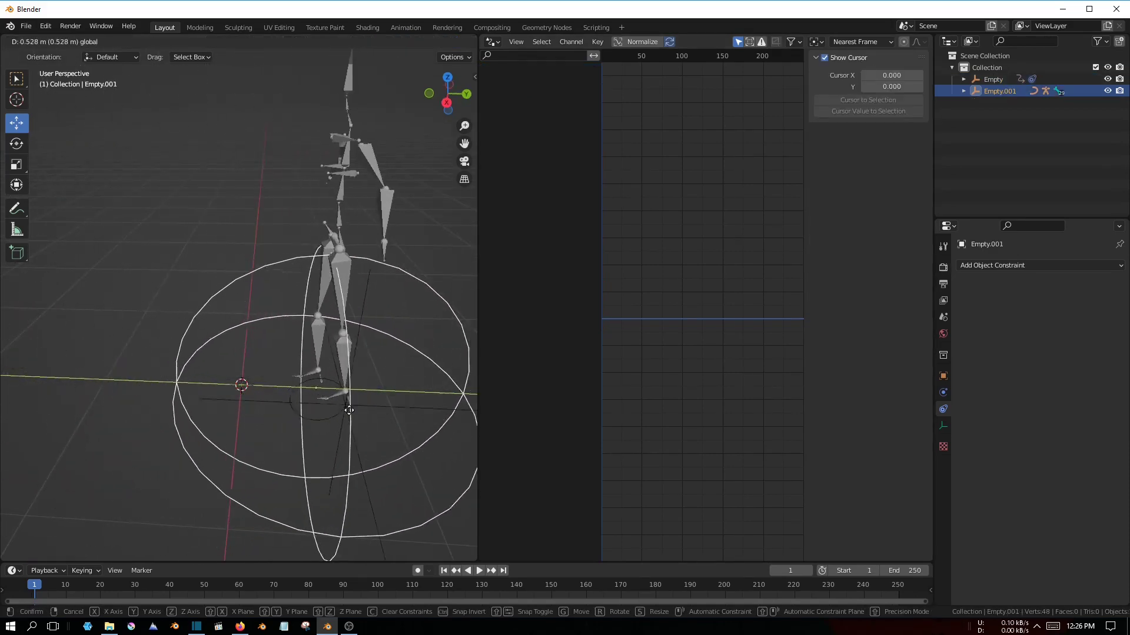
left_click(220, 407)
key("r")
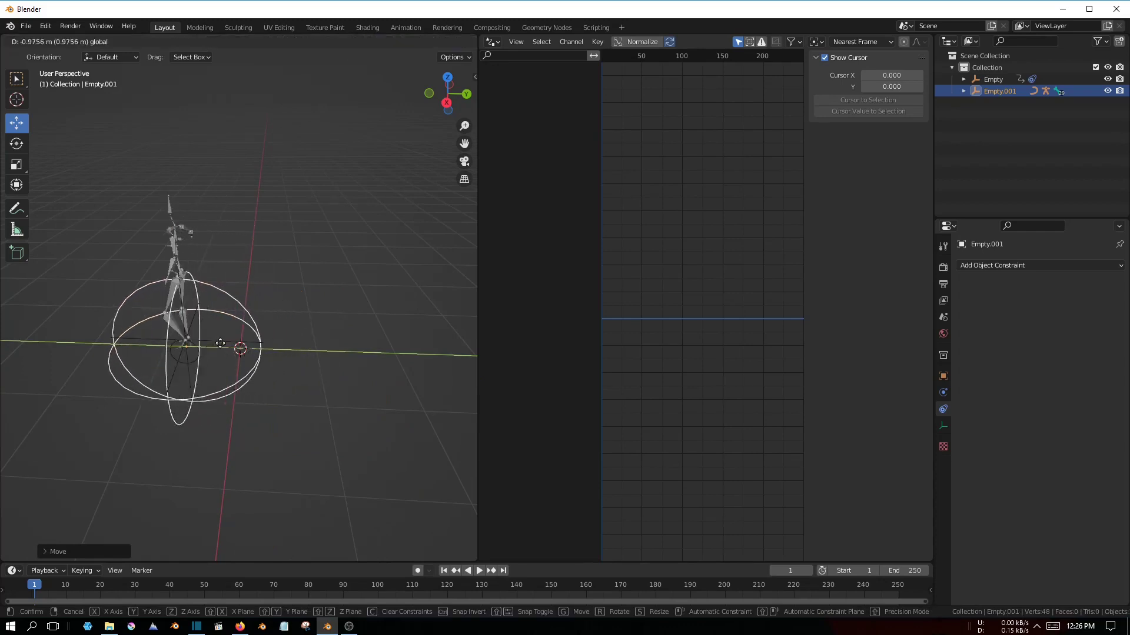
key("Escape")
Clear Empty.001's location back to the origin.
middle_click_drag(253, 390, 299, 373)
scroll(299, 373, "up", 3)
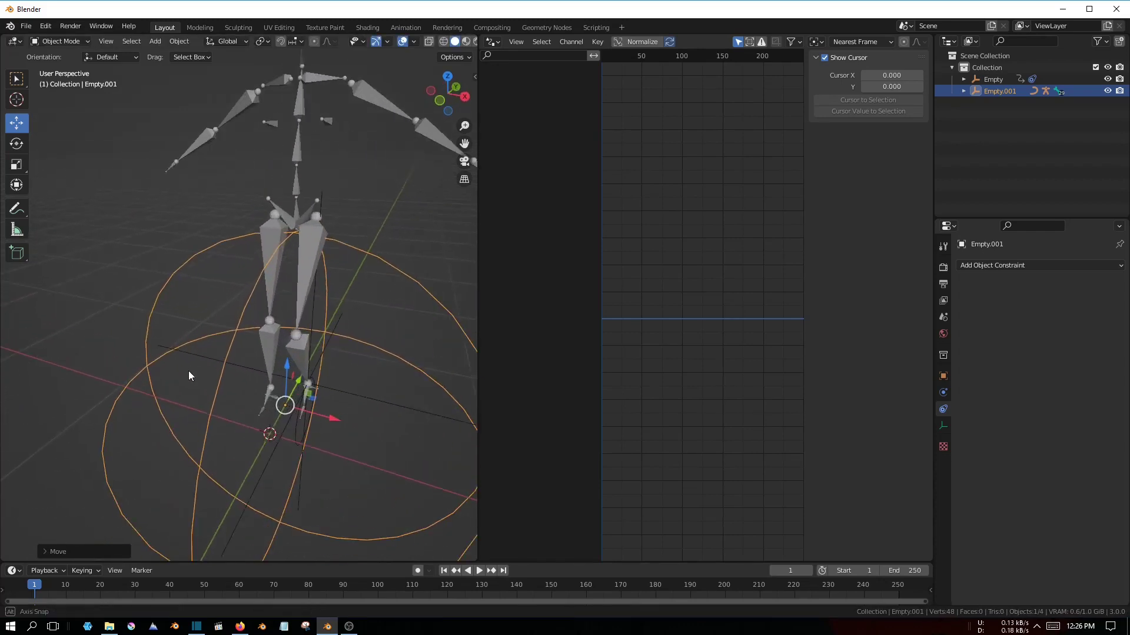
mouse_move(280, 323)
middle_mouse_down()
mouse_move(283, 439)
mouse_move(270, 399)
middle_mouse_up()
scroll(283, 438, "up", 3)
key("alt+g")
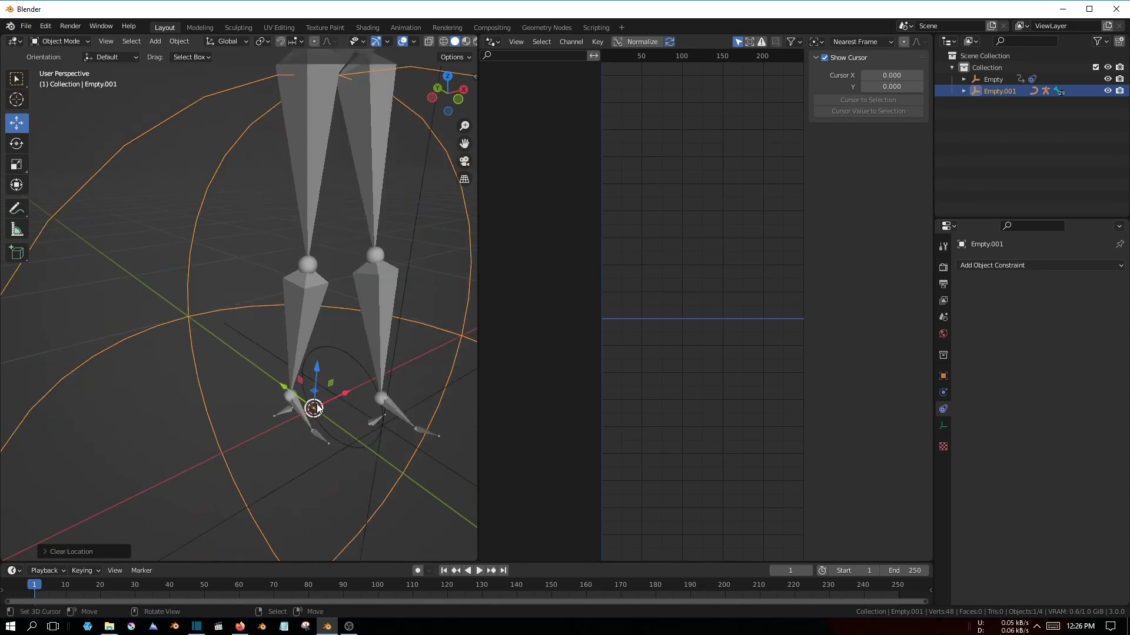
mouse_move(366, 341)
middle_mouse_down()
mouse_move(309, 376)
mouse_move(299, 341)
mouse_move(319, 404)
middle_mouse_up()
In Pose Mode, add an IK constraint to shin.R targeting a new Empty.002.
left_click(294, 268)
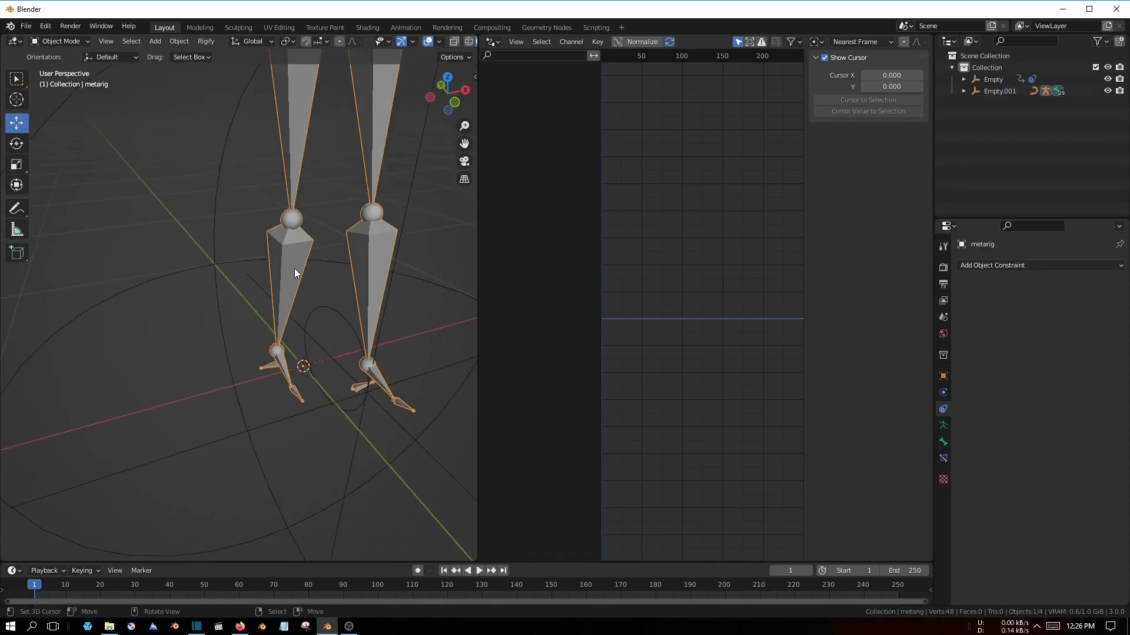
left_click(62, 40)
left_click(65, 83)
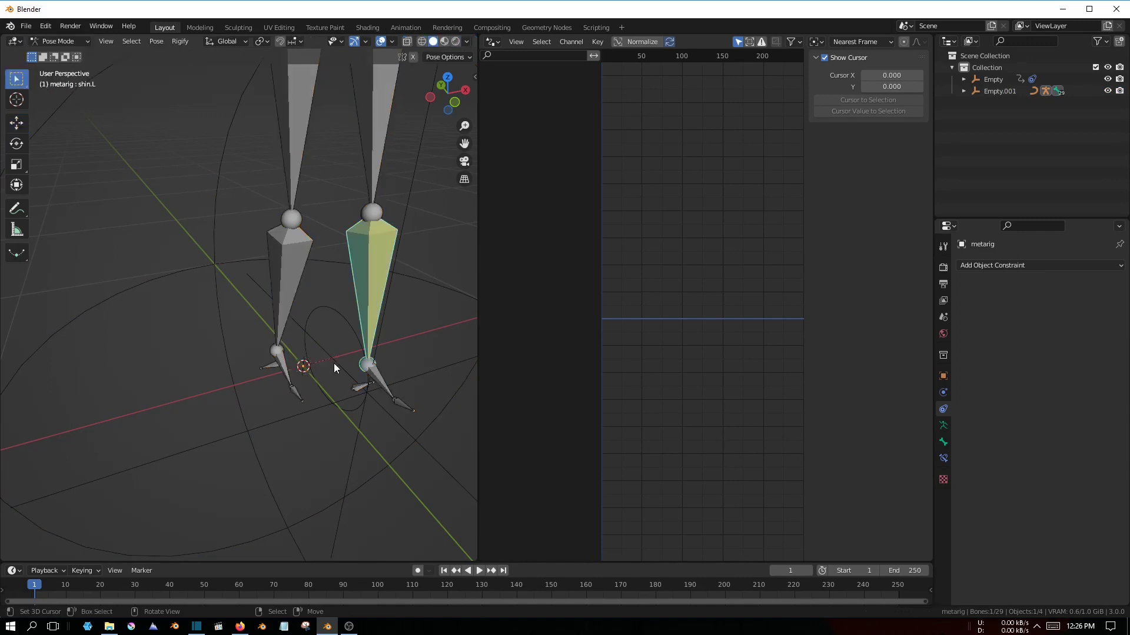
mouse_move(333, 362)
middle_mouse_down()
mouse_move(248, 234)
mouse_move(235, 301)
middle_mouse_up()
left_click(260, 224)
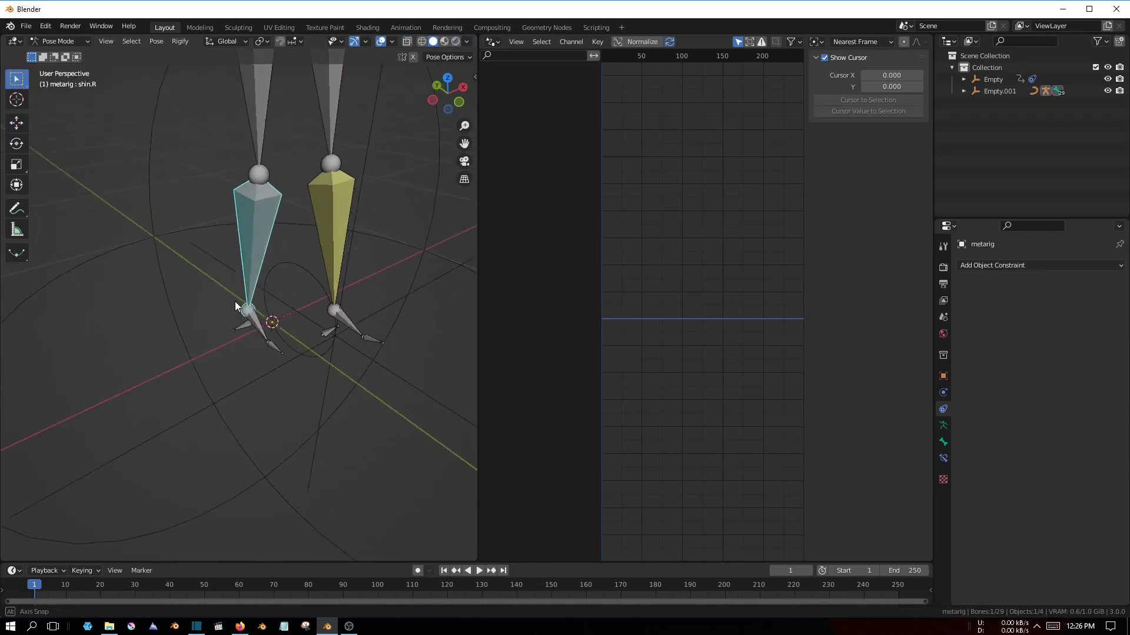
left_click(156, 41)
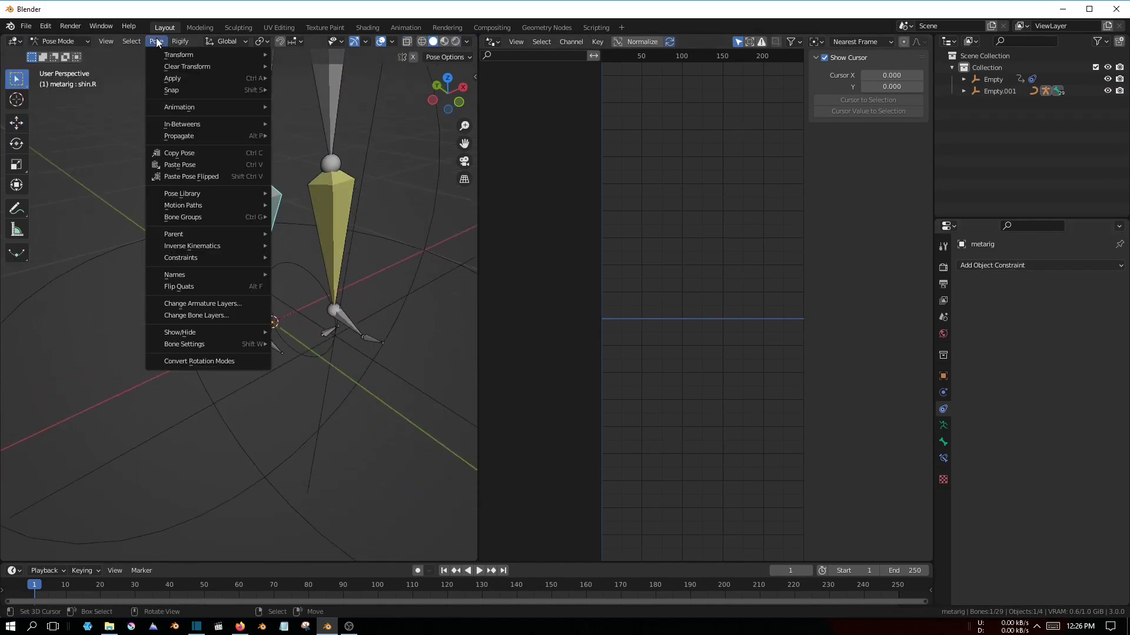
mouse_move(193, 246)
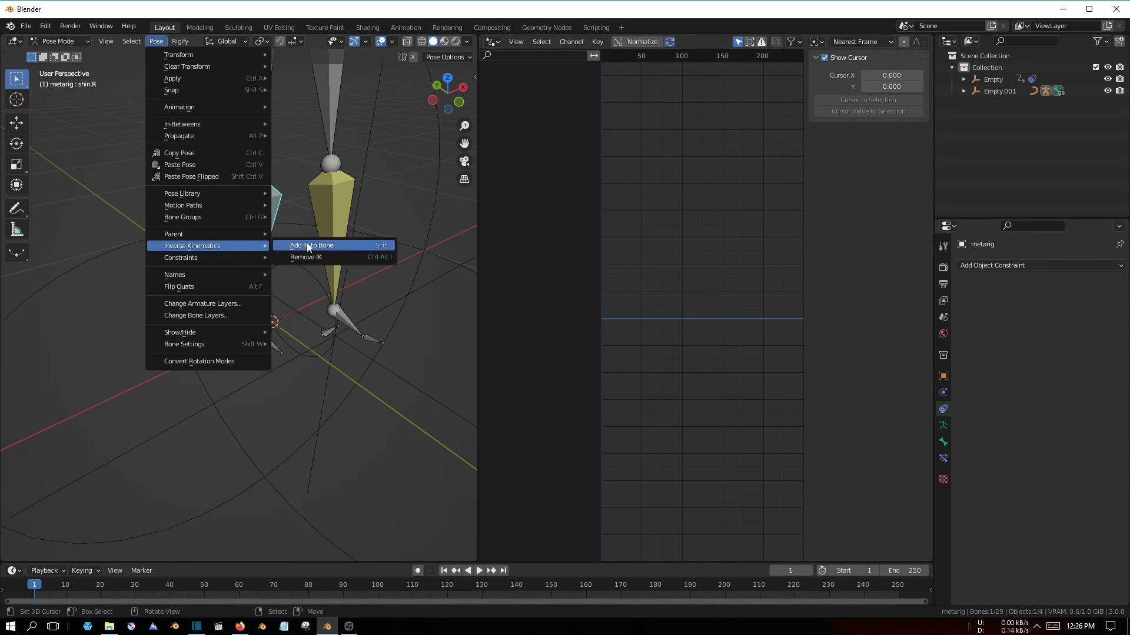
left_click(306, 242)
left_click(280, 246)
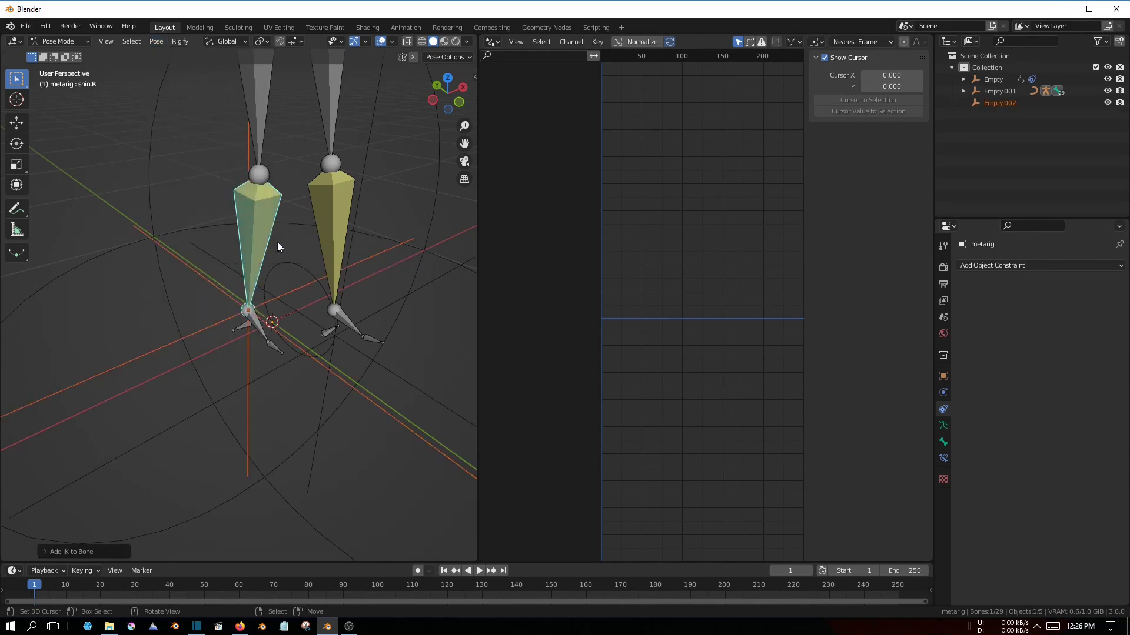
mouse_move(277, 243)
middle_mouse_down()
mouse_move(293, 325)
mouse_move(374, 321)
mouse_move(340, 330)
middle_mouse_up()
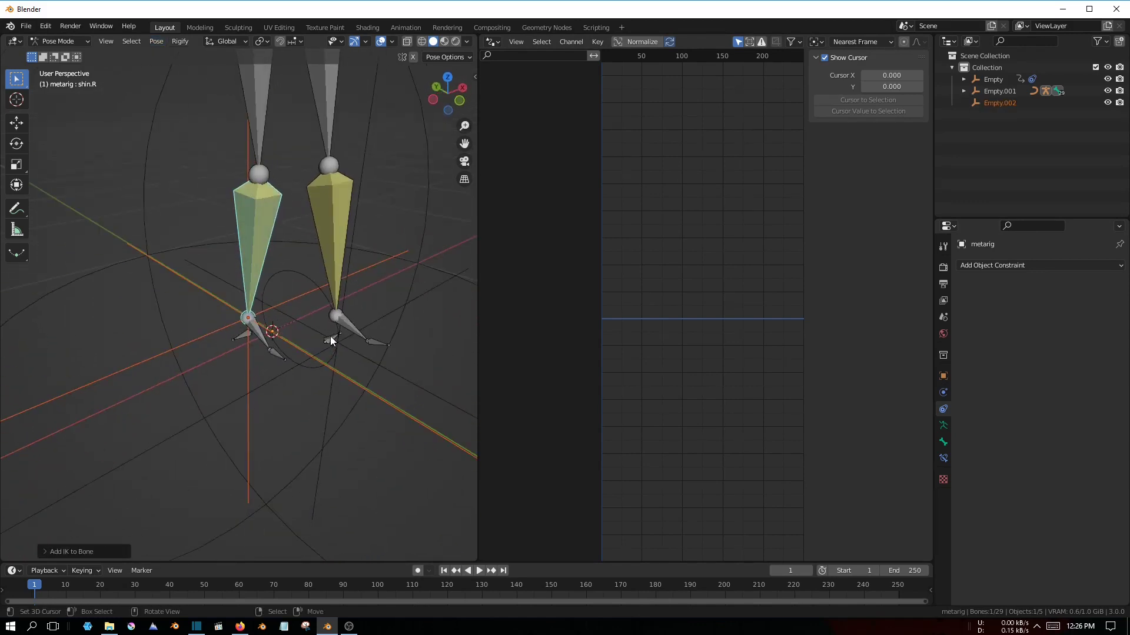
Set the shin.R IK constraint's Chain Length to 2.
left_click(944, 459)
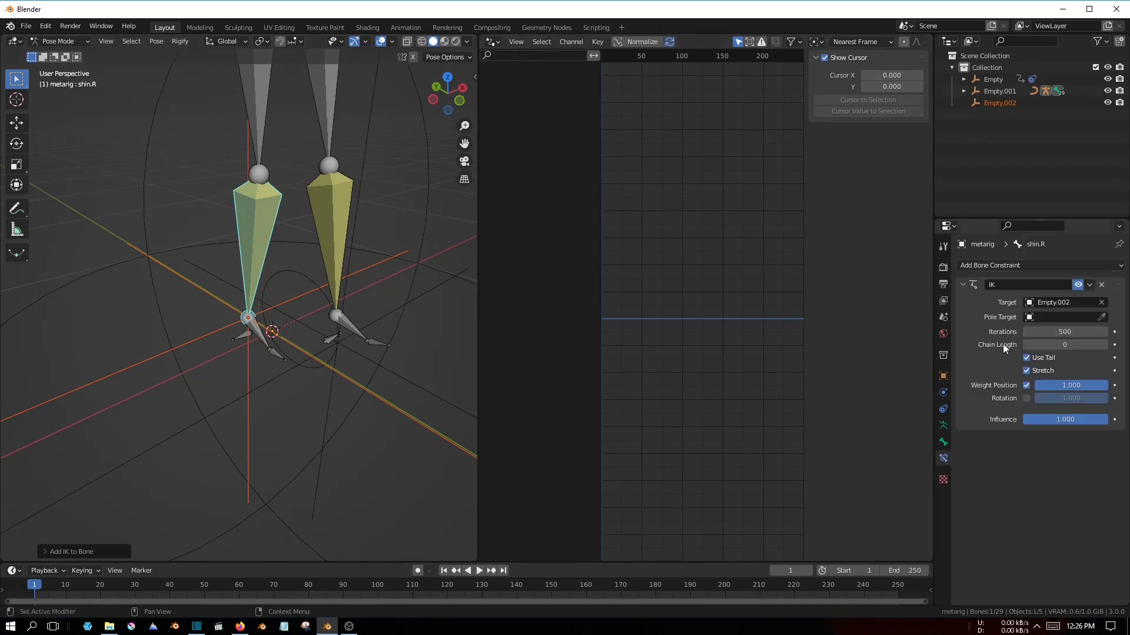
left_click(1104, 345)
left_click(1104, 345)
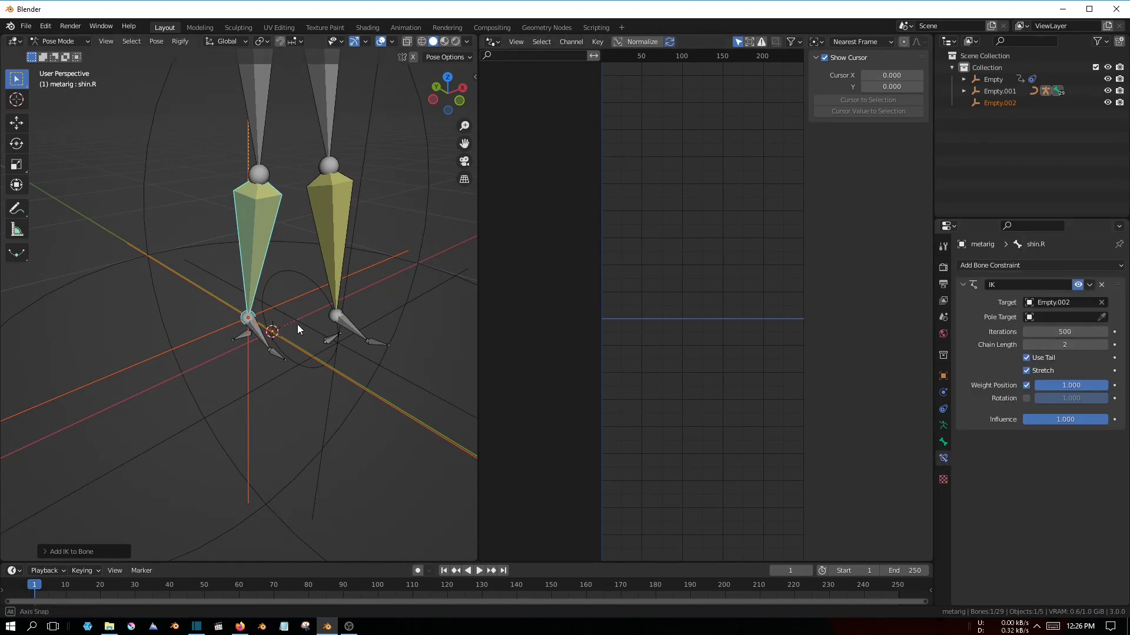
middle_click_drag(298, 323, 287, 323)
Return to Object Mode and add a new Bezier circle.
left_click(58, 41)
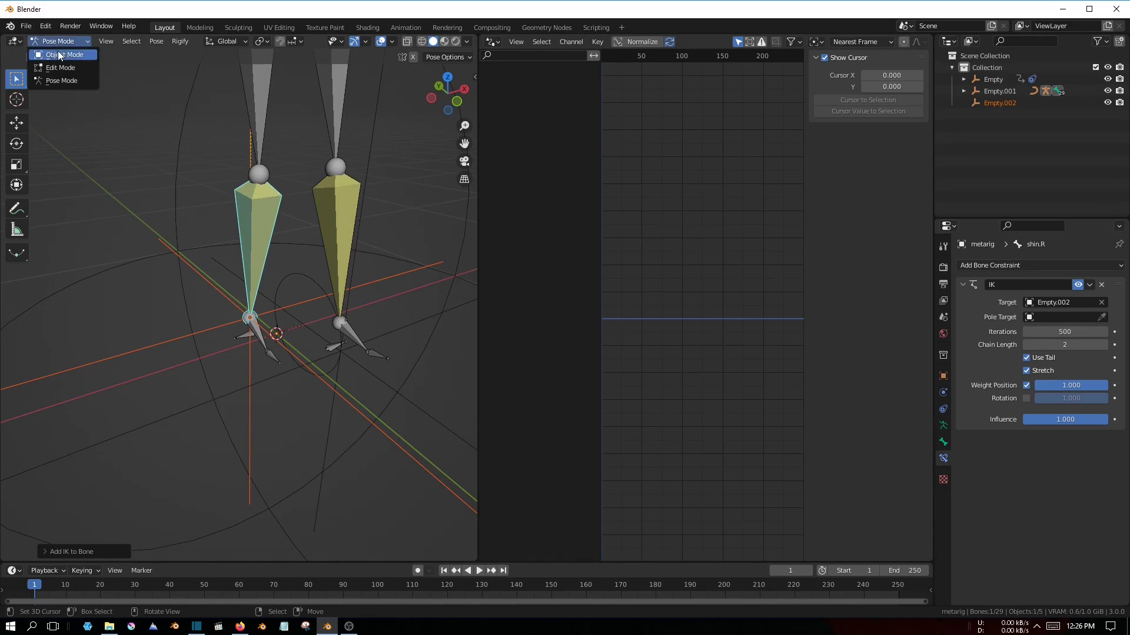
middle_click_drag(353, 350, 245, 347)
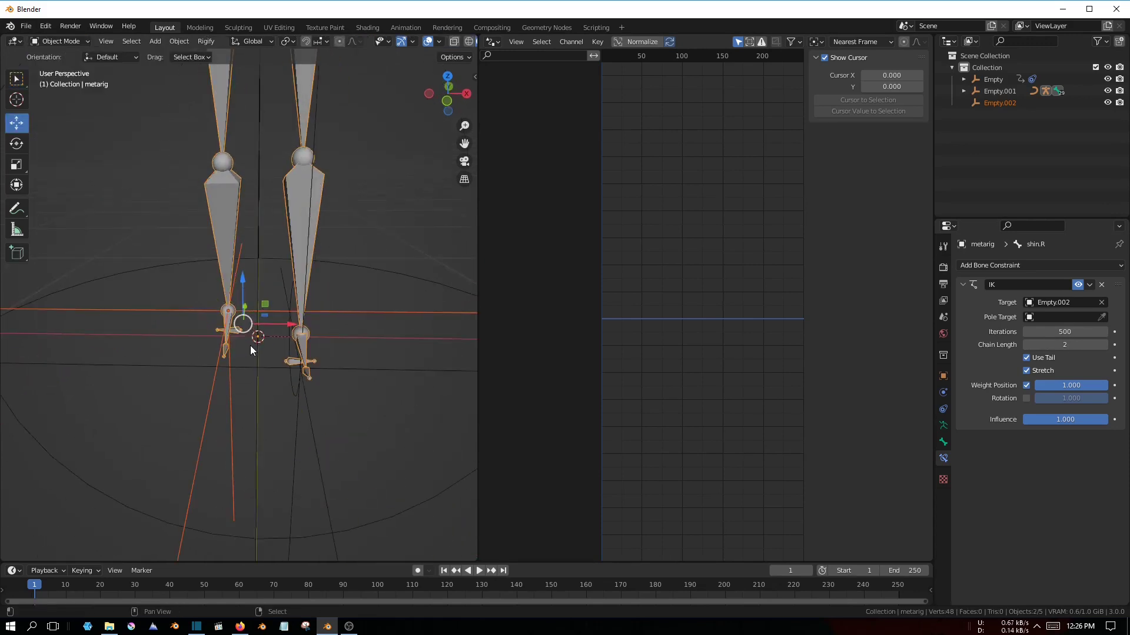
key("shift+a")
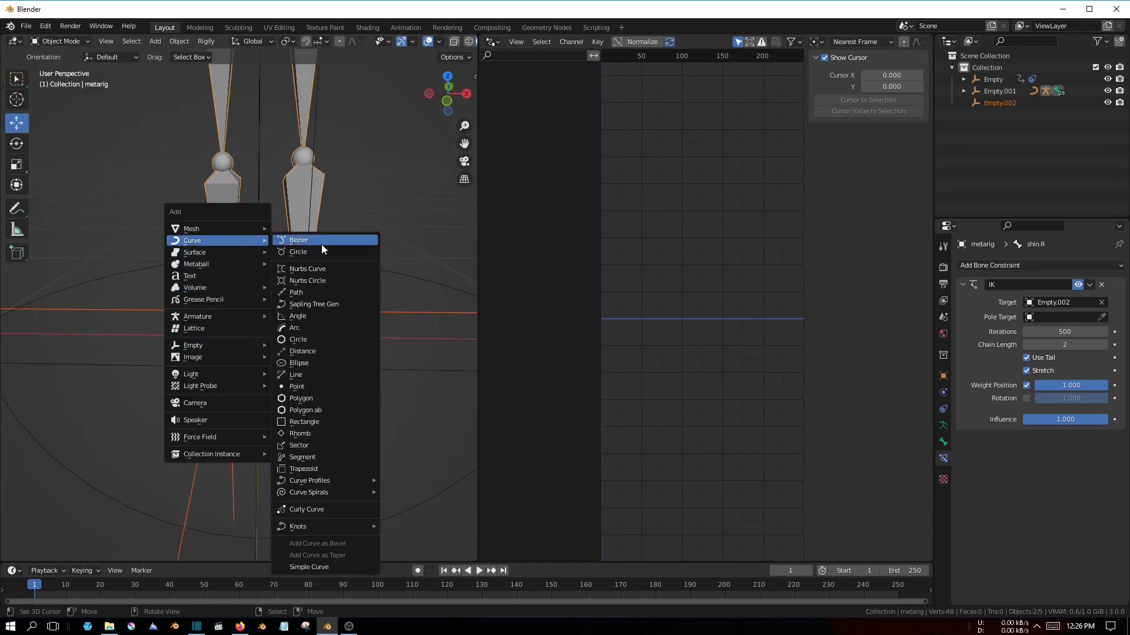
left_click(323, 252)
middle_click_drag(324, 256, 329, 387)
In Edit Mode, rotate the circle 90° upright and scale it down to foot size.
key("Tab")
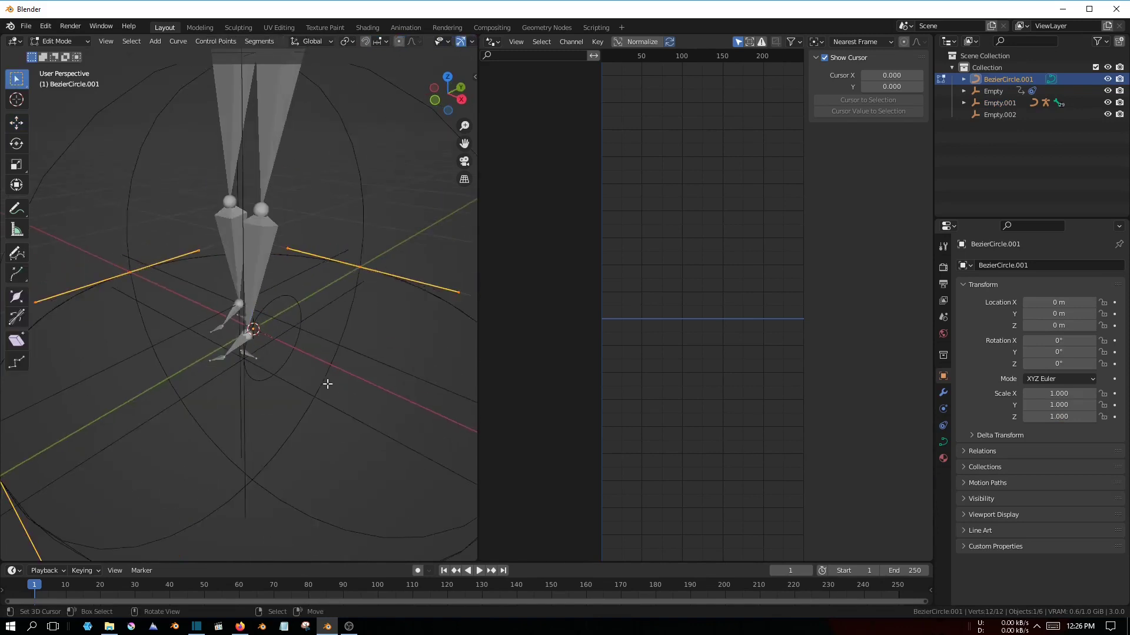
scroll(327, 383, "down", 3)
type("r")
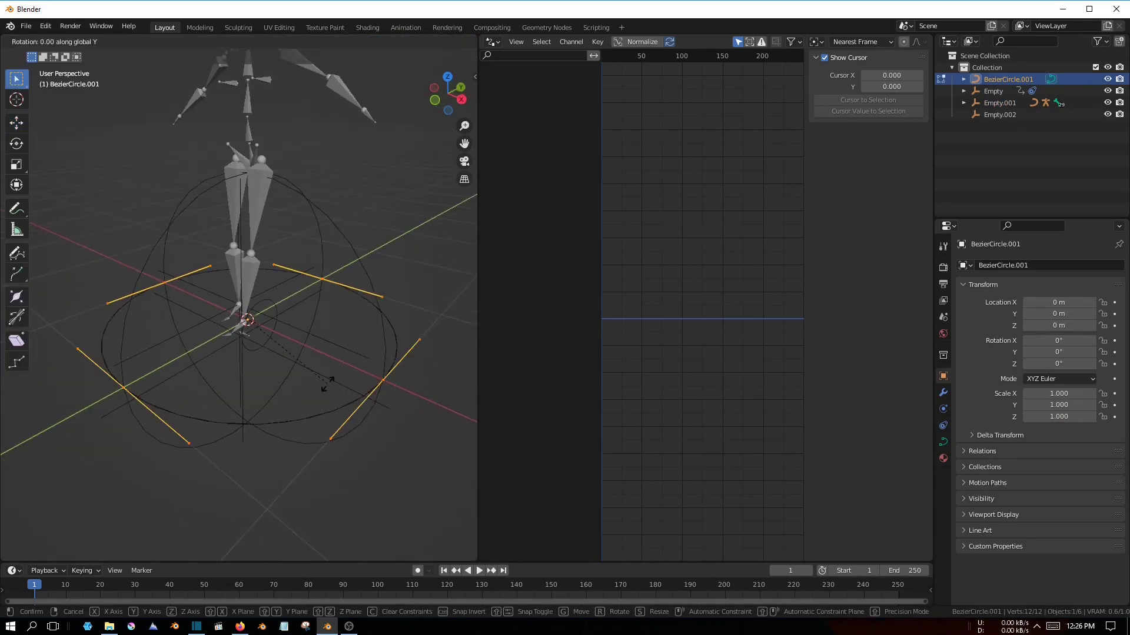
type("90")
key("Return")
key("s")
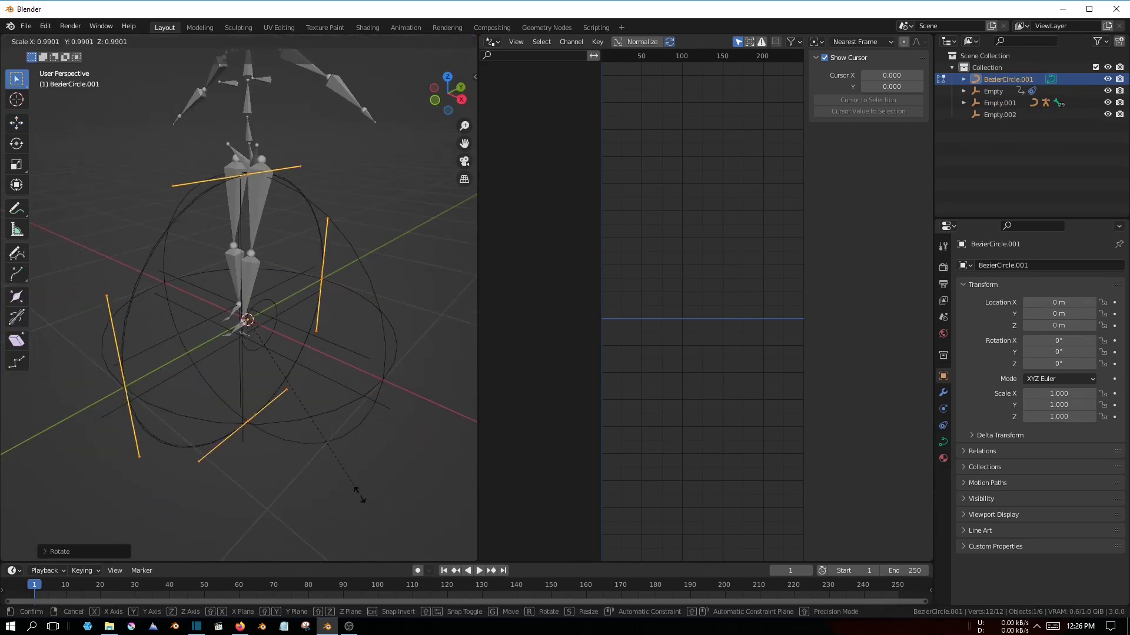
left_click(277, 365)
key("KP_3")
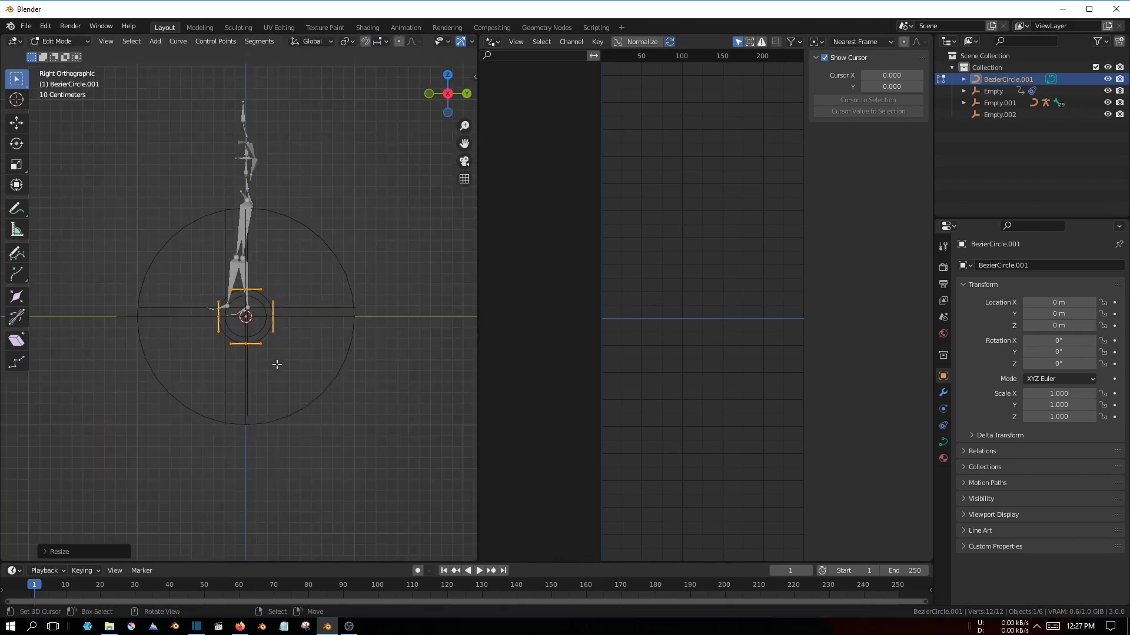
key("s")
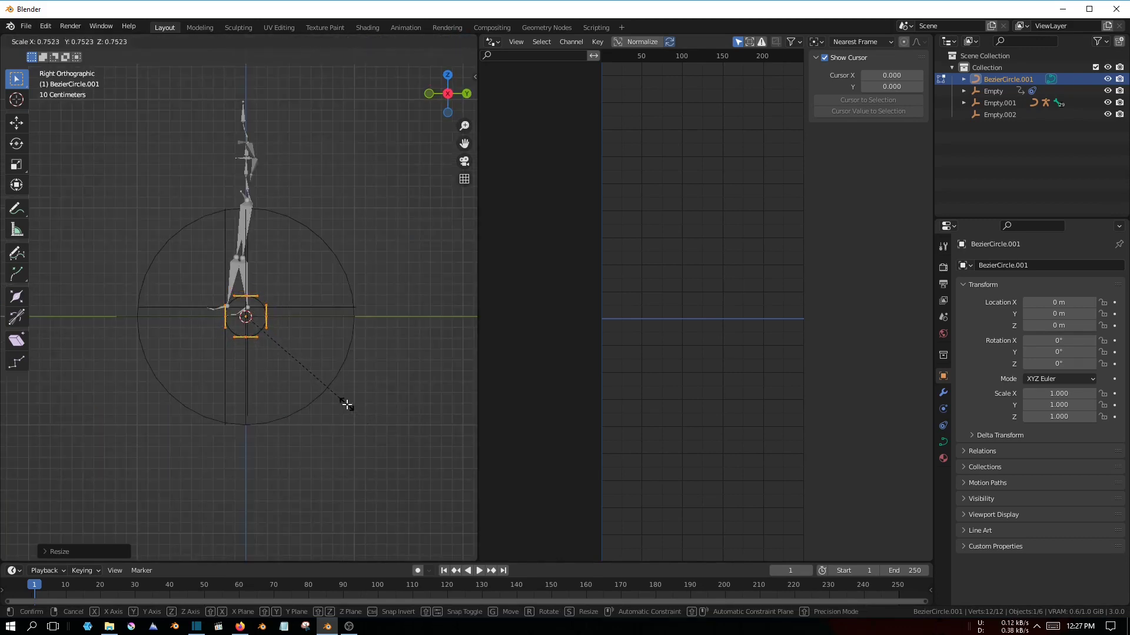
left_click(344, 402)
key("Tab")
Move BezierCircle.001 about -0.10 m along X to the right foot.
middle_click_drag(185, 363, 315, 375)
scroll(294, 378, "up", 3)
key("g")
key("x")
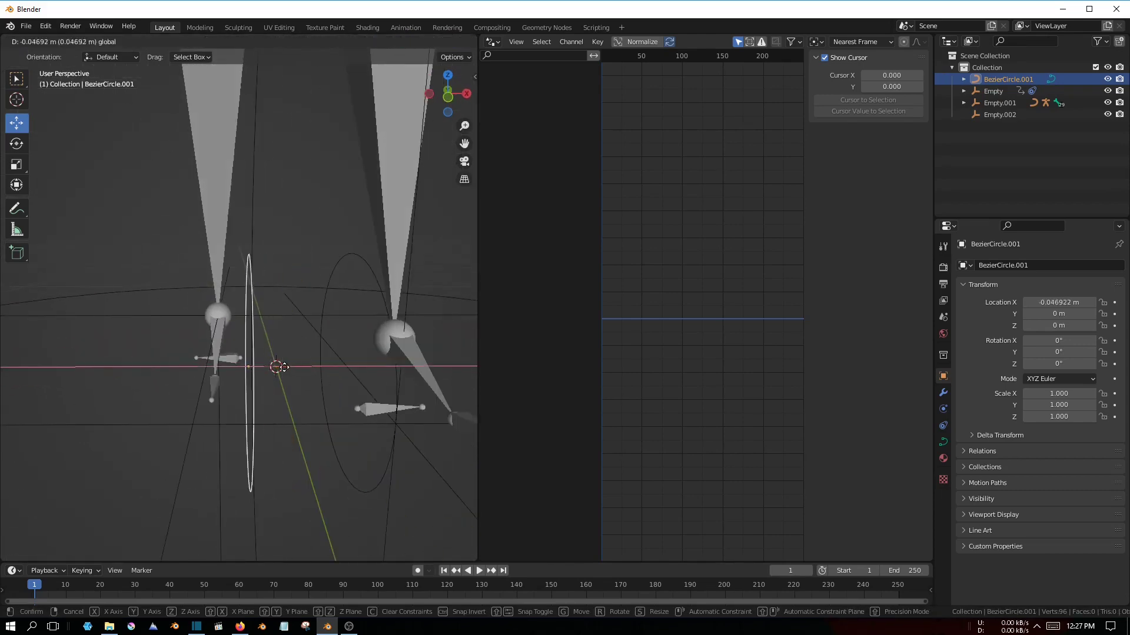
left_click(258, 367)
Give Empty.002 a Follow Path constraint targeting BezierCircle.001.
mouse_move(140, 382)
middle_mouse_down()
mouse_move(263, 379)
mouse_move(175, 397)
mouse_move(169, 366)
middle_mouse_up()
left_click(168, 370)
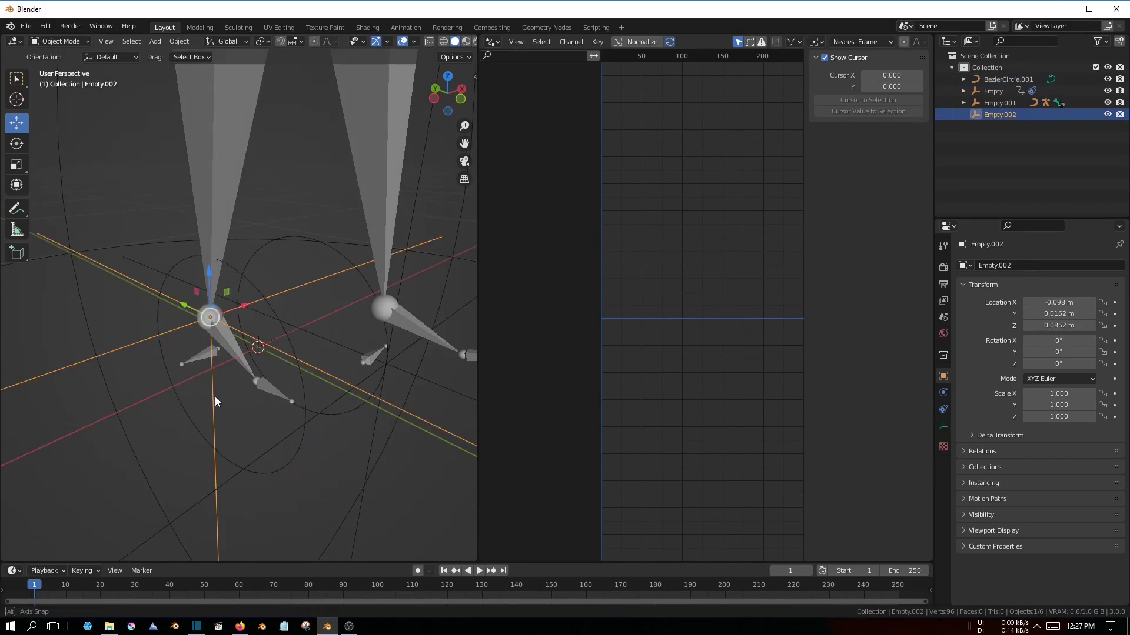
middle_click_drag(214, 397, 184, 318)
middle_click_drag(305, 404, 305, 356)
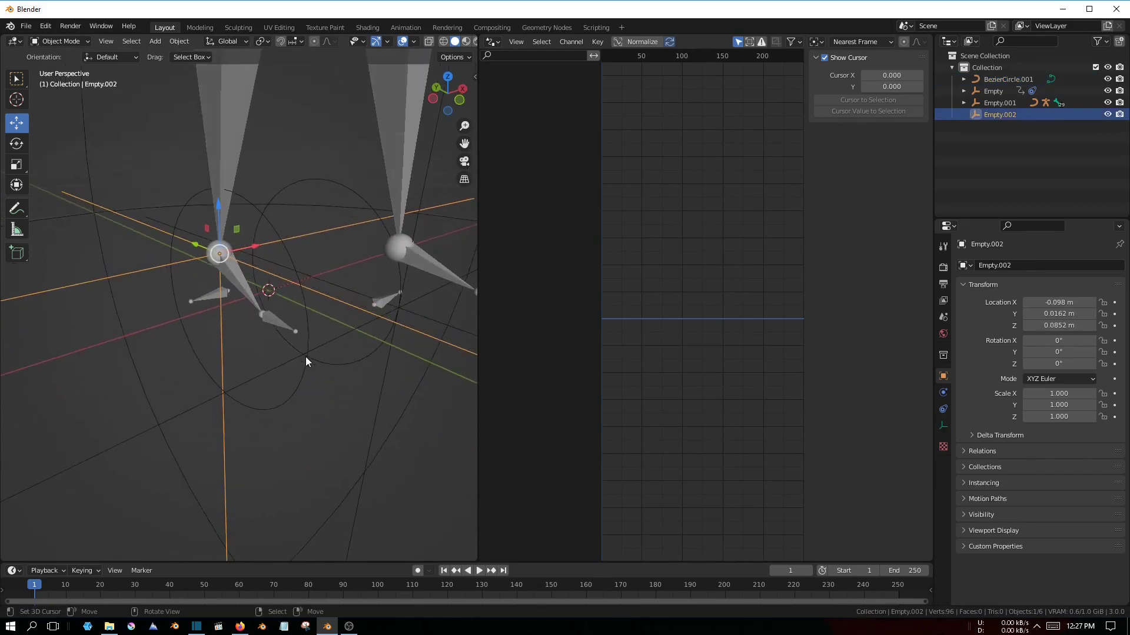
left_click(943, 409)
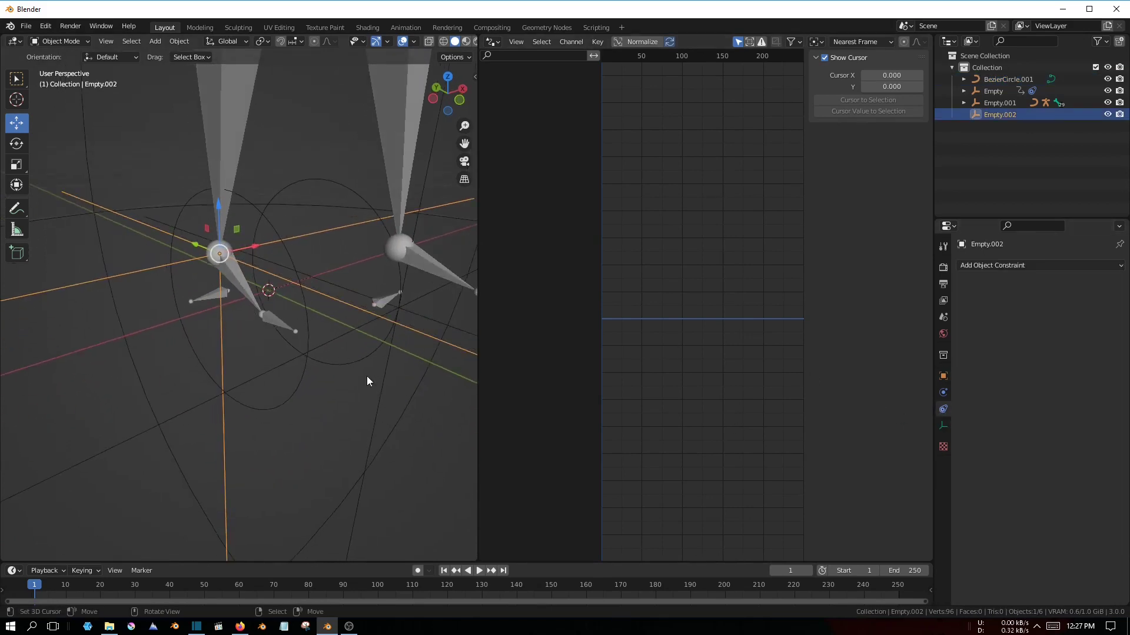
left_click(1039, 267)
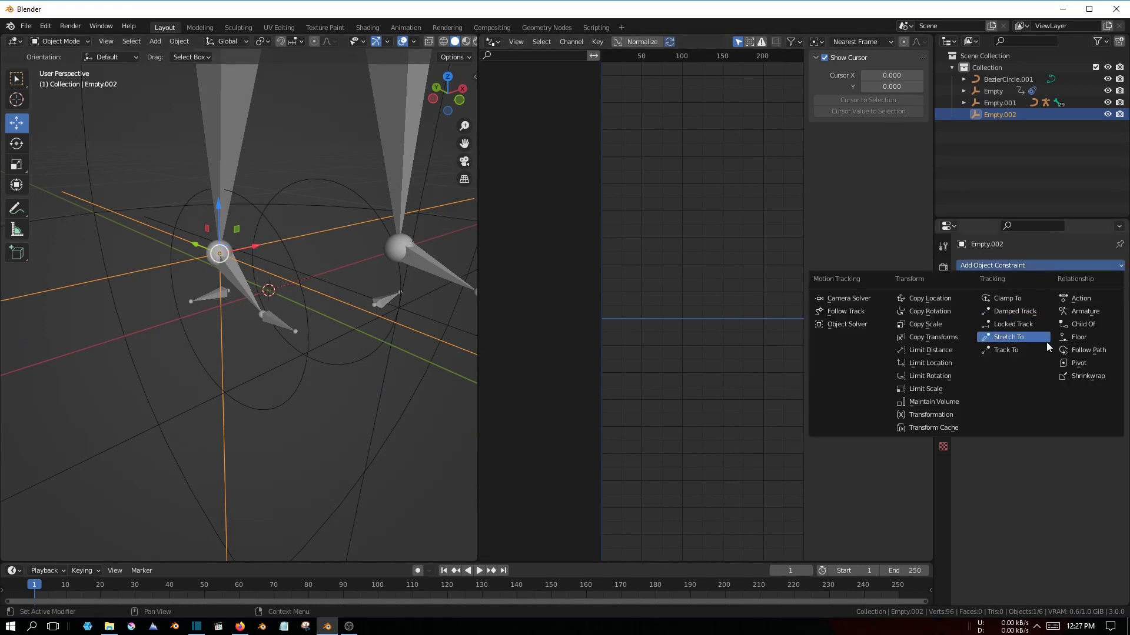
left_click(1103, 351)
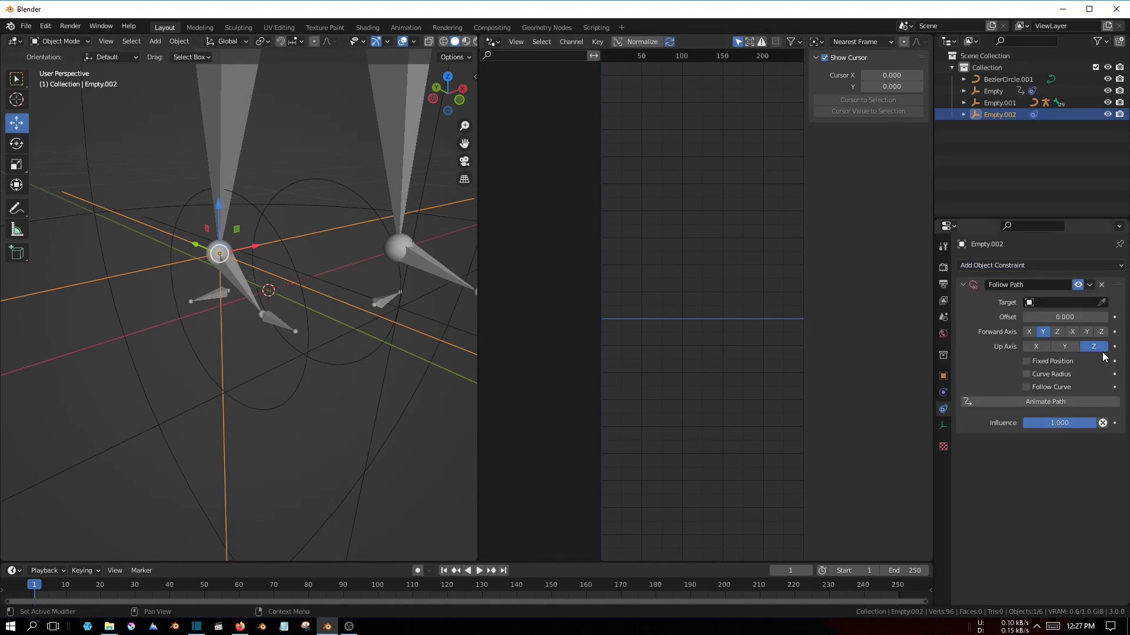
left_click(1102, 302)
left_click(252, 410)
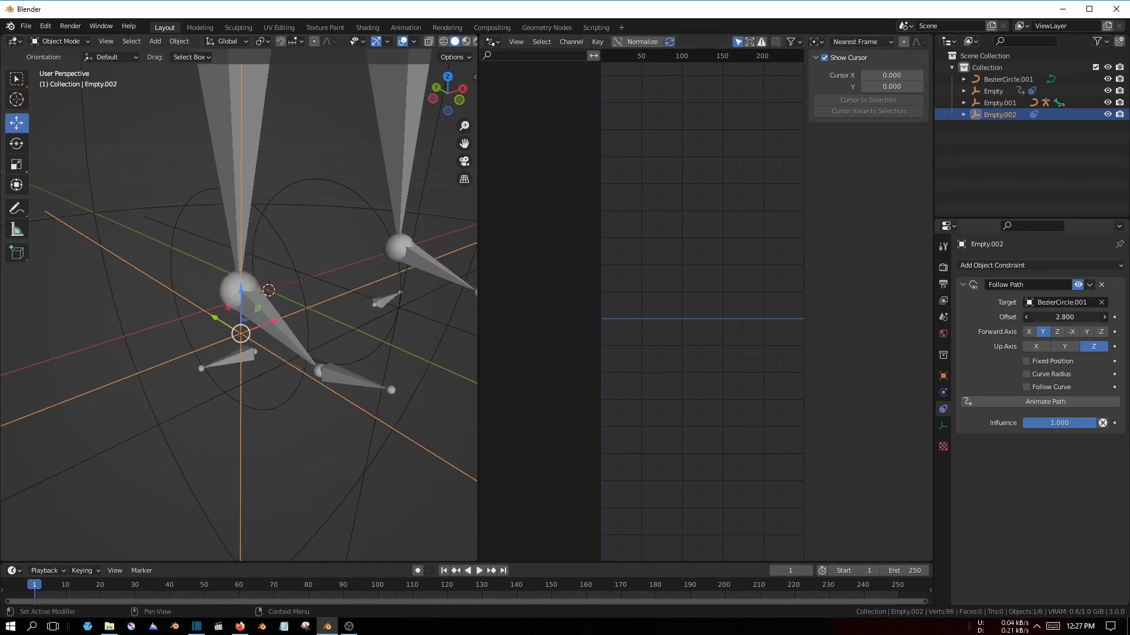
Clear Empty.002's location so it sits on the circle path.
mouse_move(465, 361)
middle_mouse_down()
mouse_move(210, 354)
mouse_move(277, 369)
mouse_move(305, 321)
middle_mouse_up()
mouse_move(333, 368)
middle_mouse_down()
mouse_move(304, 358)
mouse_move(258, 291)
middle_mouse_up()
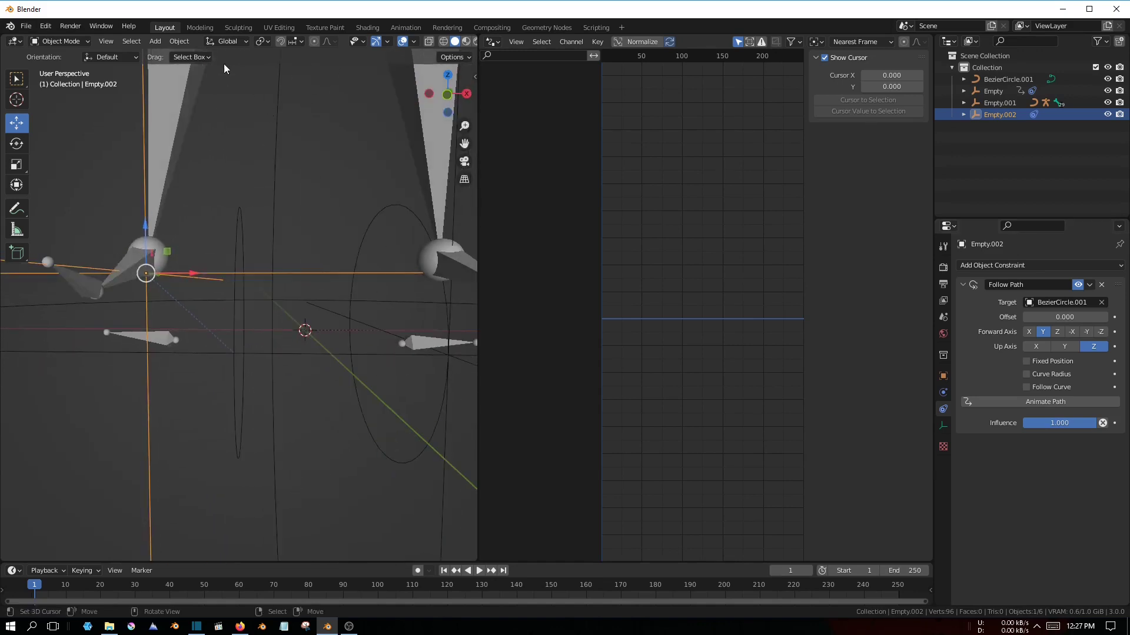
left_click(181, 41)
mouse_move(211, 90)
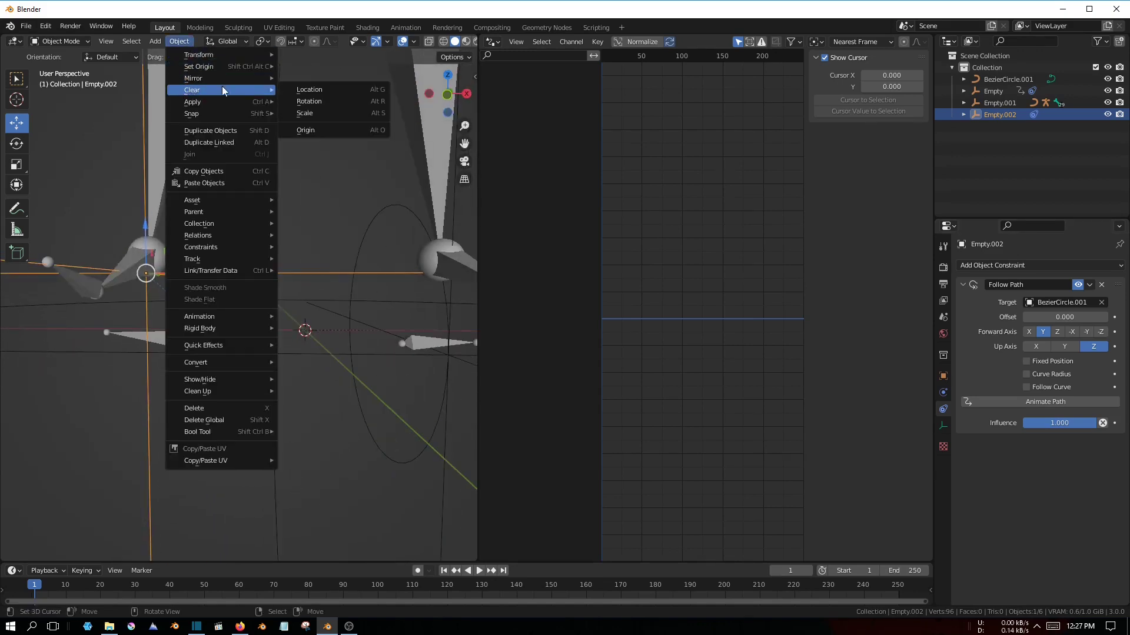
left_click(348, 94)
mouse_move(161, 312)
middle_mouse_down()
mouse_move(275, 322)
mouse_move(273, 302)
mouse_move(213, 326)
mouse_move(286, 378)
middle_mouse_up()
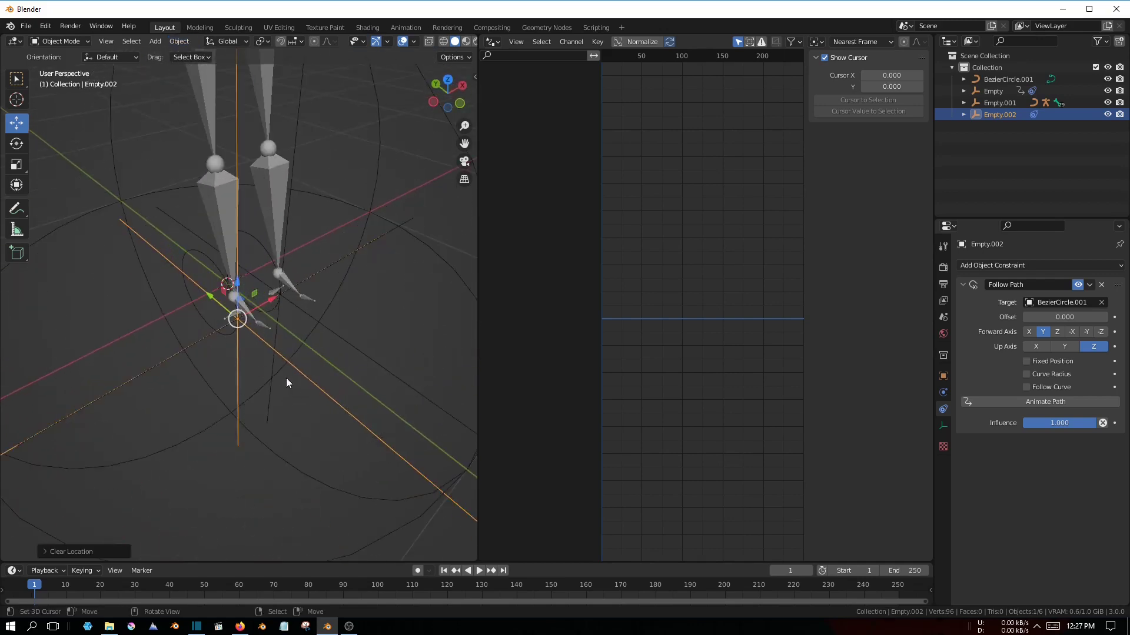
Add a driver to the Follow Path Offset with Empty.001 as its source object.
right_click(1069, 318)
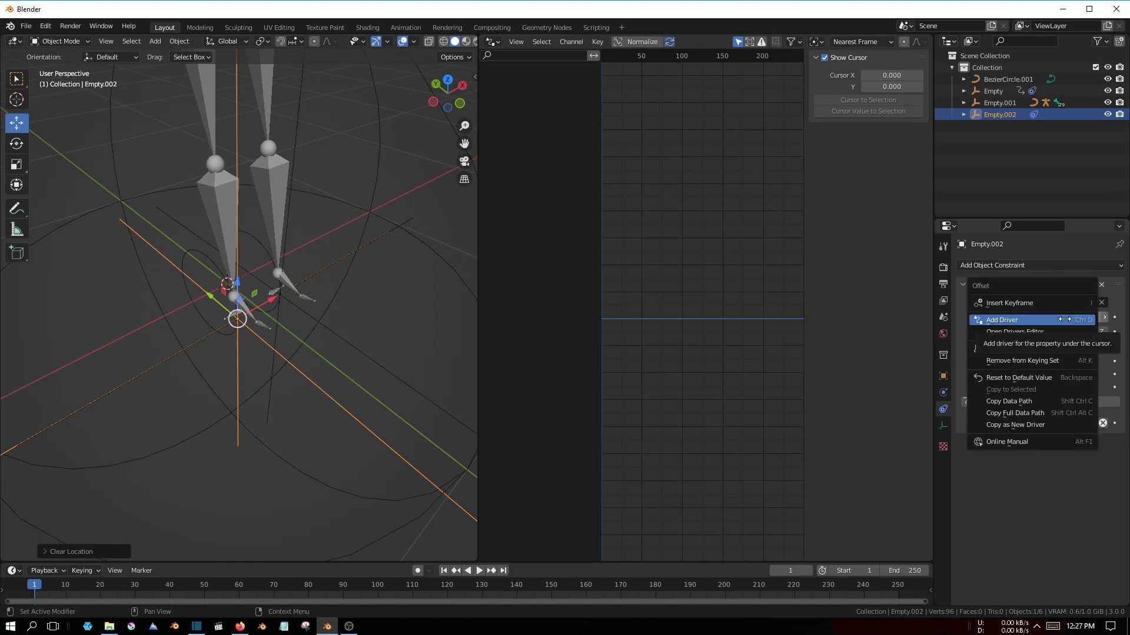
left_click(1036, 319)
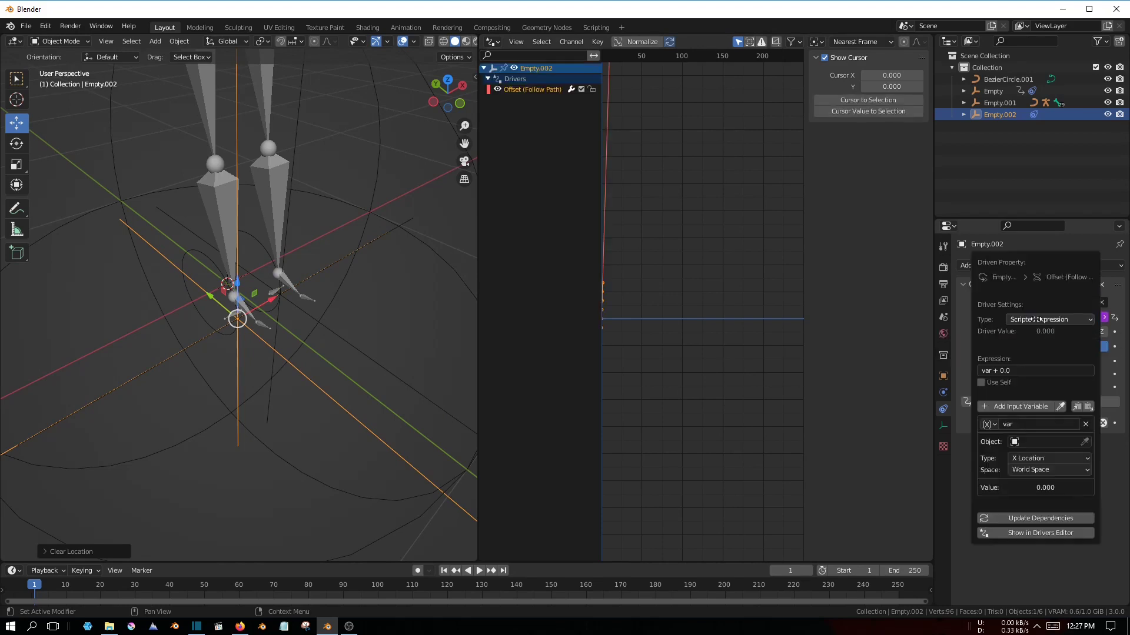
left_click(542, 91)
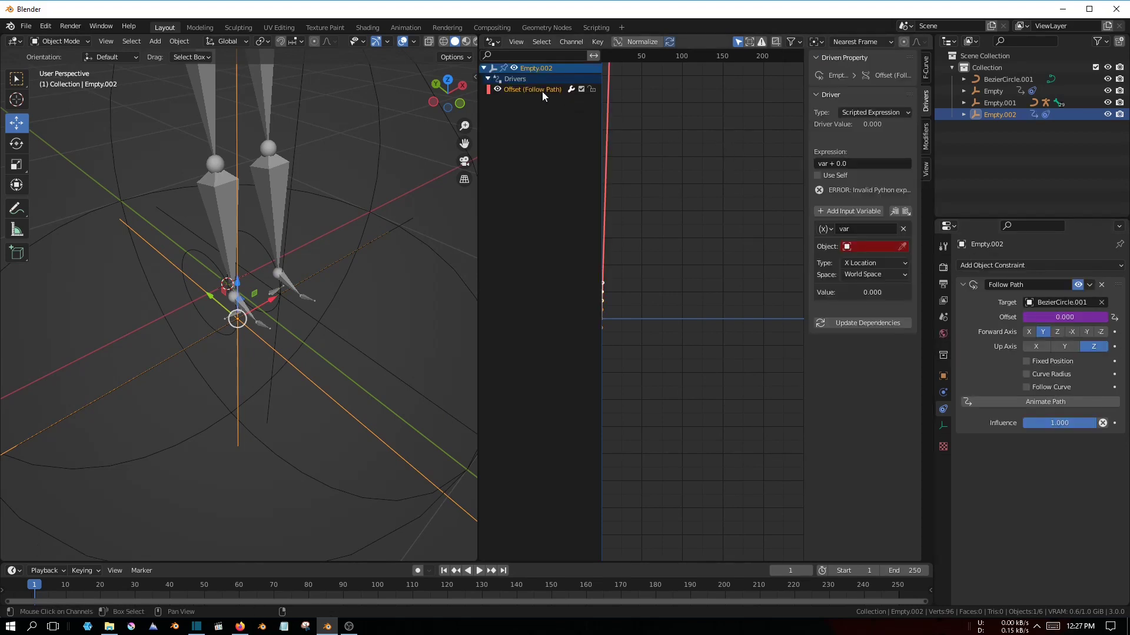
left_click(901, 247)
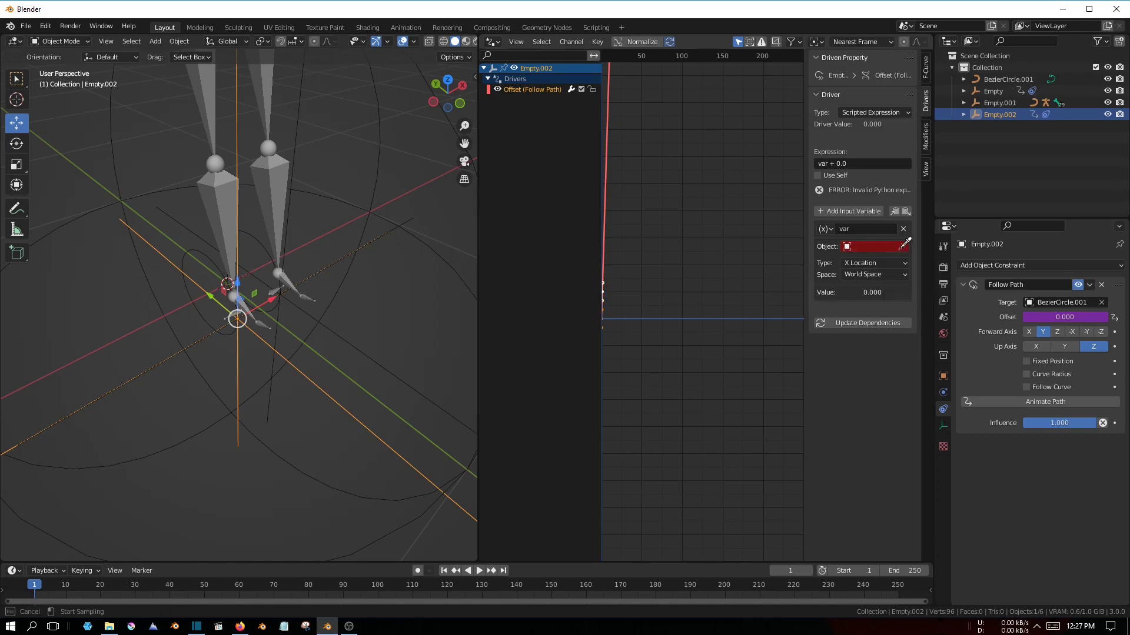
left_click(379, 173)
Make the driver variable read Empty.001's Y Location in Local Space.
middle_click_drag(326, 390, 288, 370)
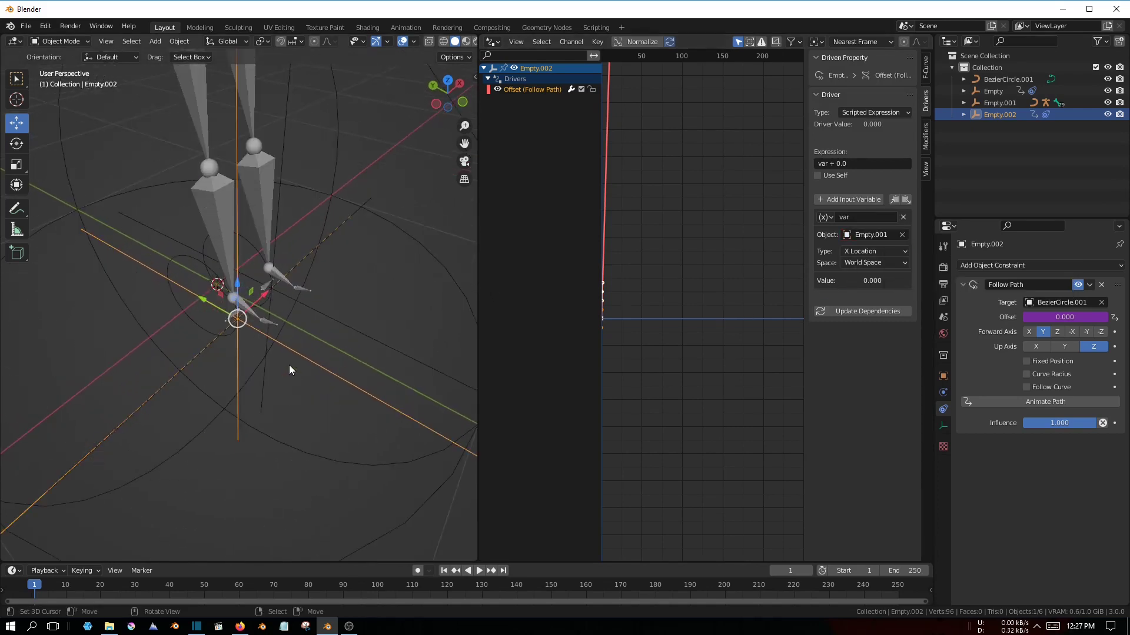
left_click(859, 253)
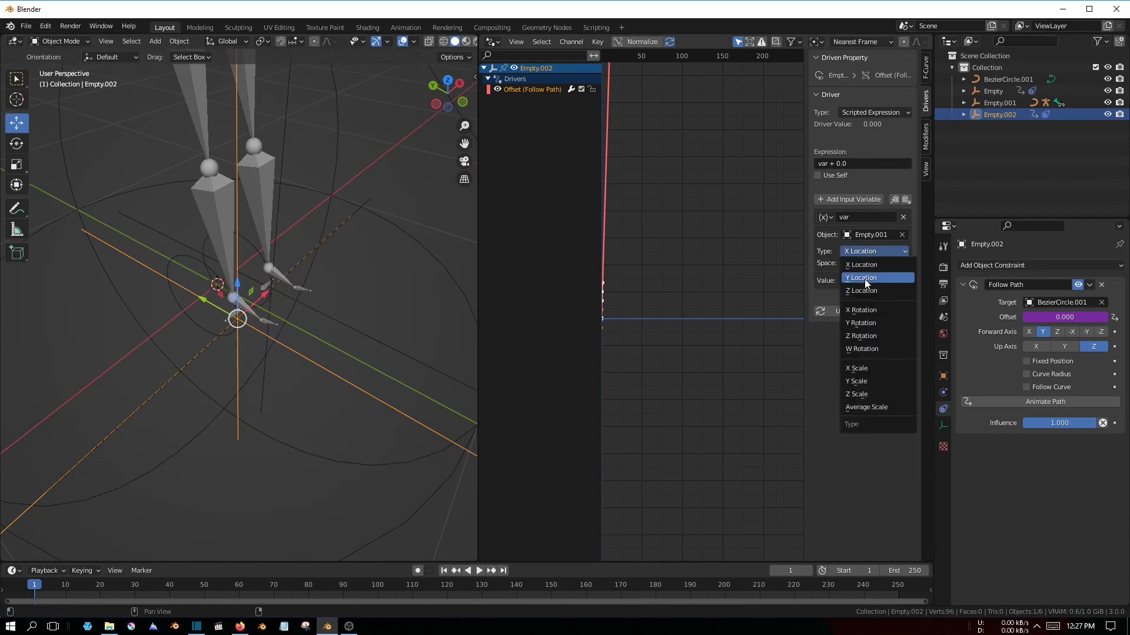
left_click(865, 279)
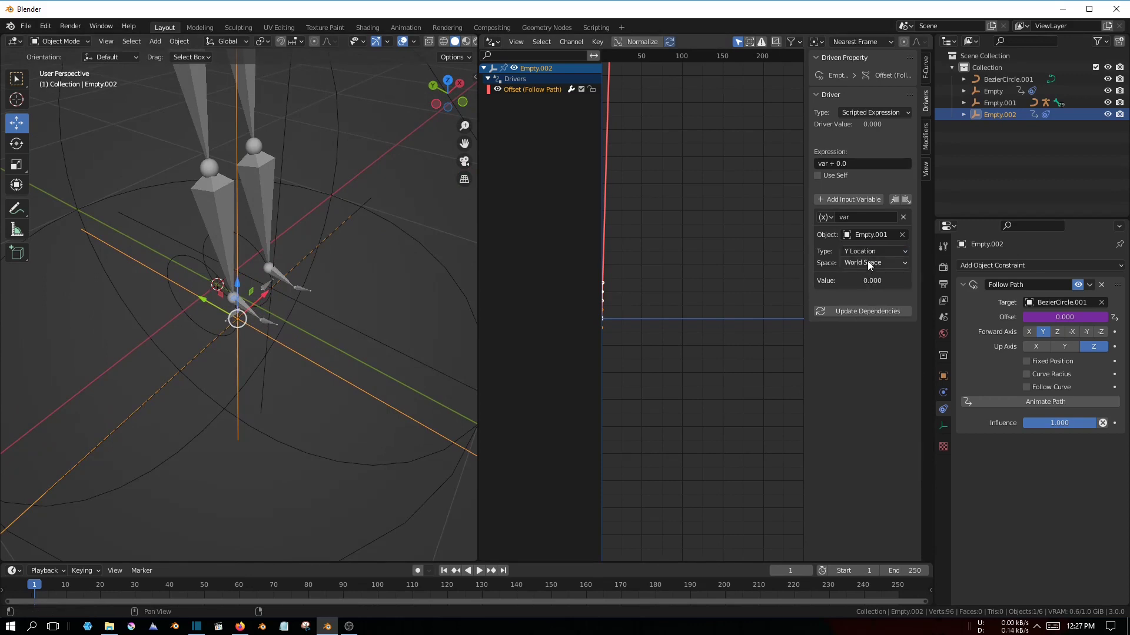
left_click(867, 261)
left_click(861, 302)
Set the Offset driver expression to var*100.
middle_click_drag(452, 285, 552, 259)
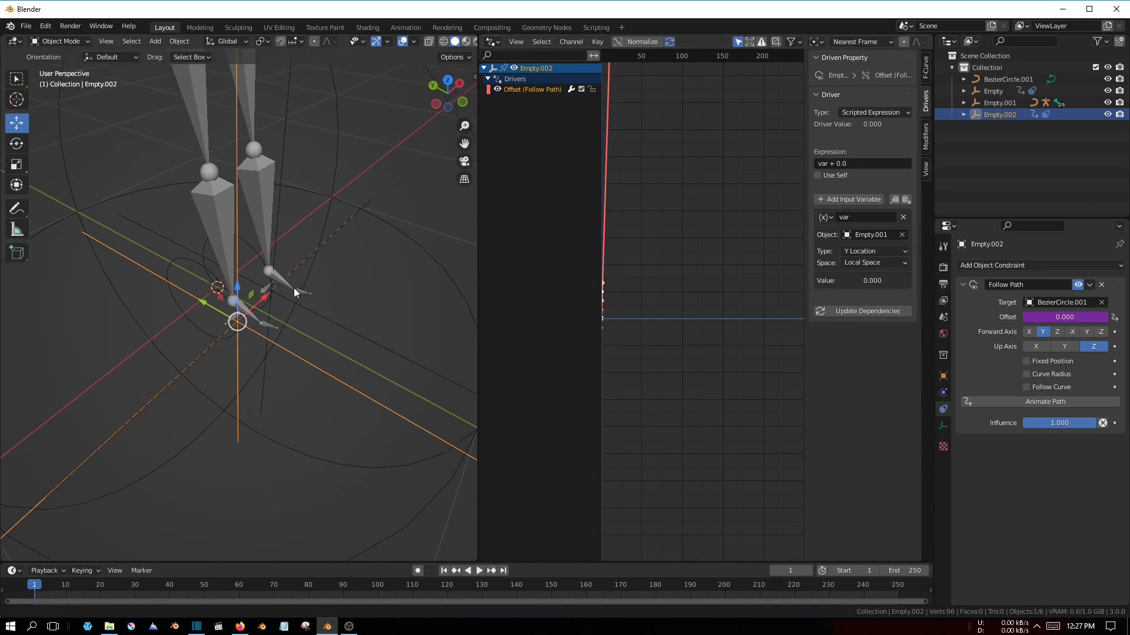
left_click(850, 164)
type("var")
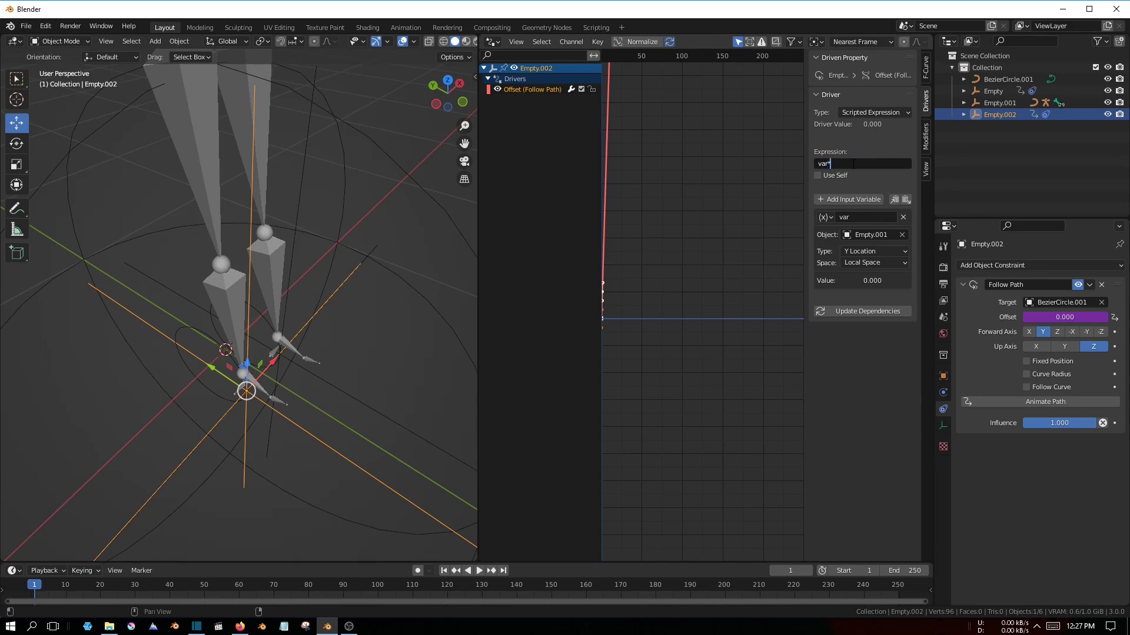
key("Return")
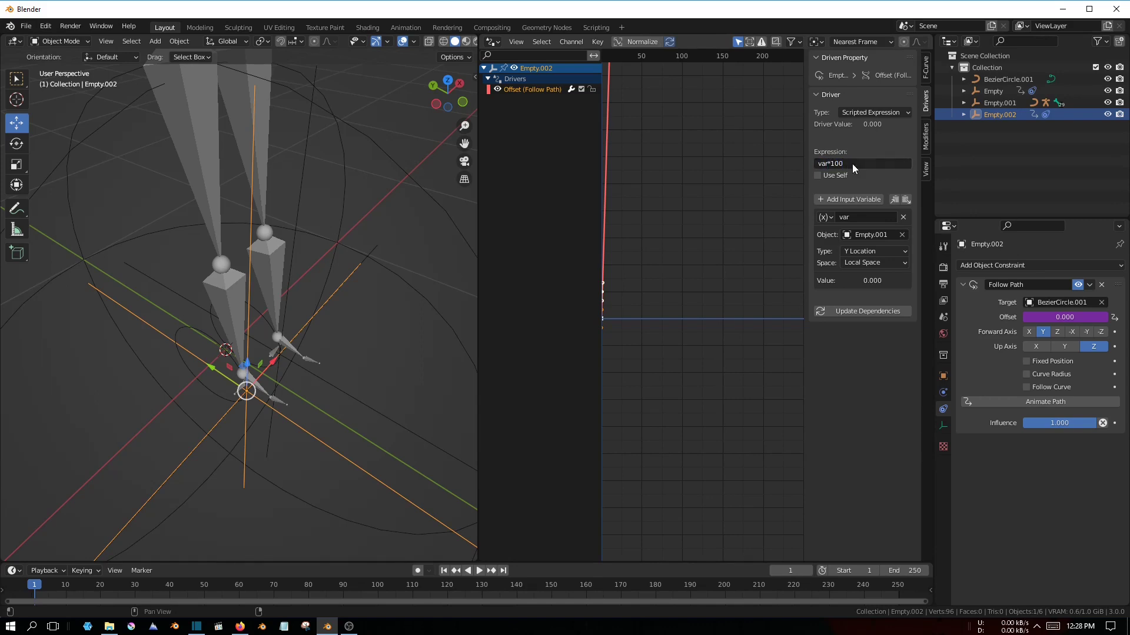
middle_click_drag(343, 383, 335, 323)
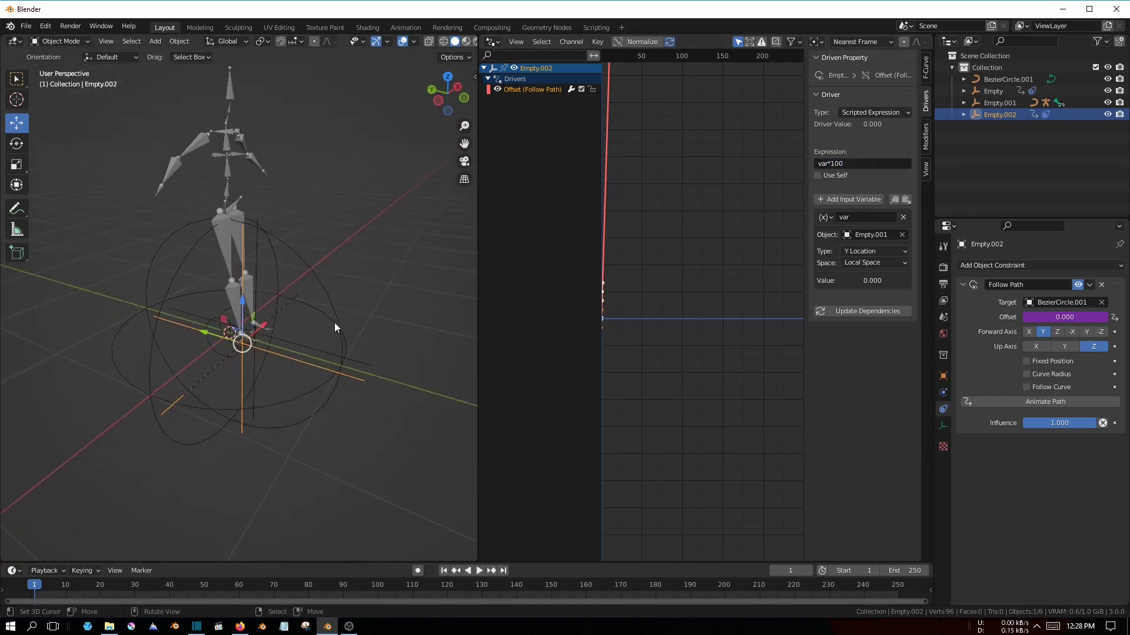
left_click(298, 353)
Move Empty.001 along Y, then parent BezierCircle.001 to Empty.001 (Object).
key("g")
key("y")
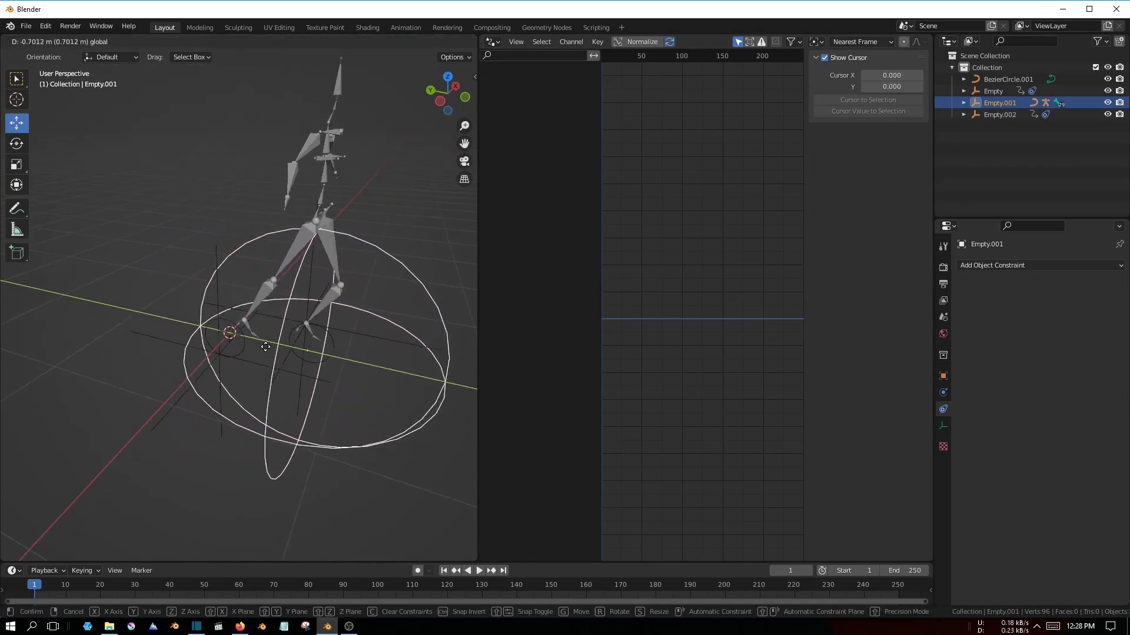
left_click(434, 406)
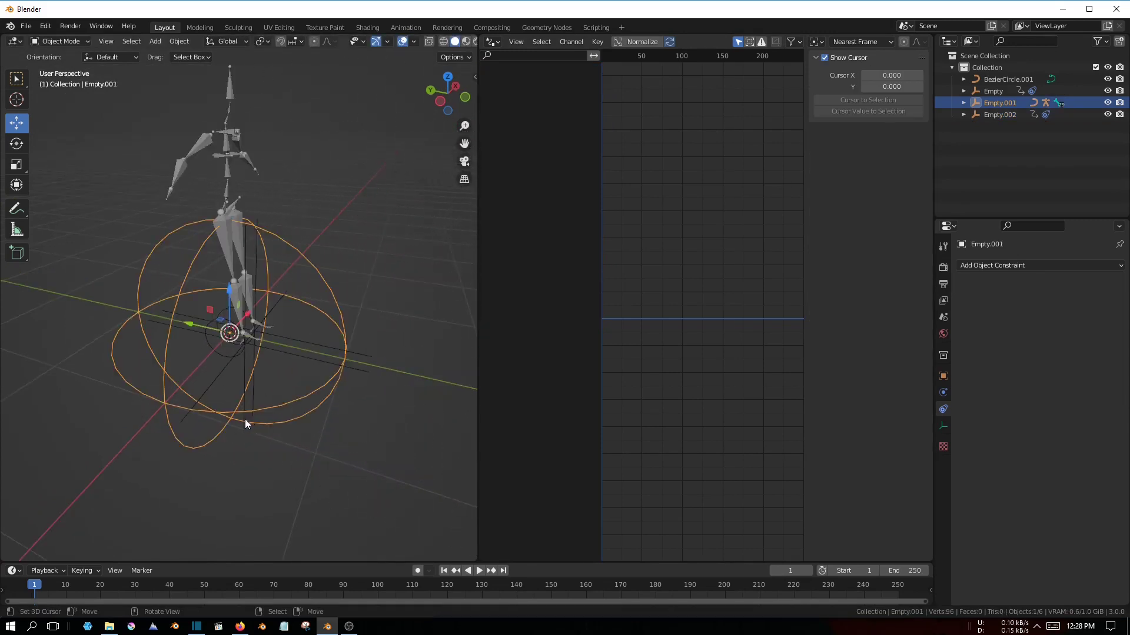
scroll(239, 418, "up", 3)
left_click(204, 414)
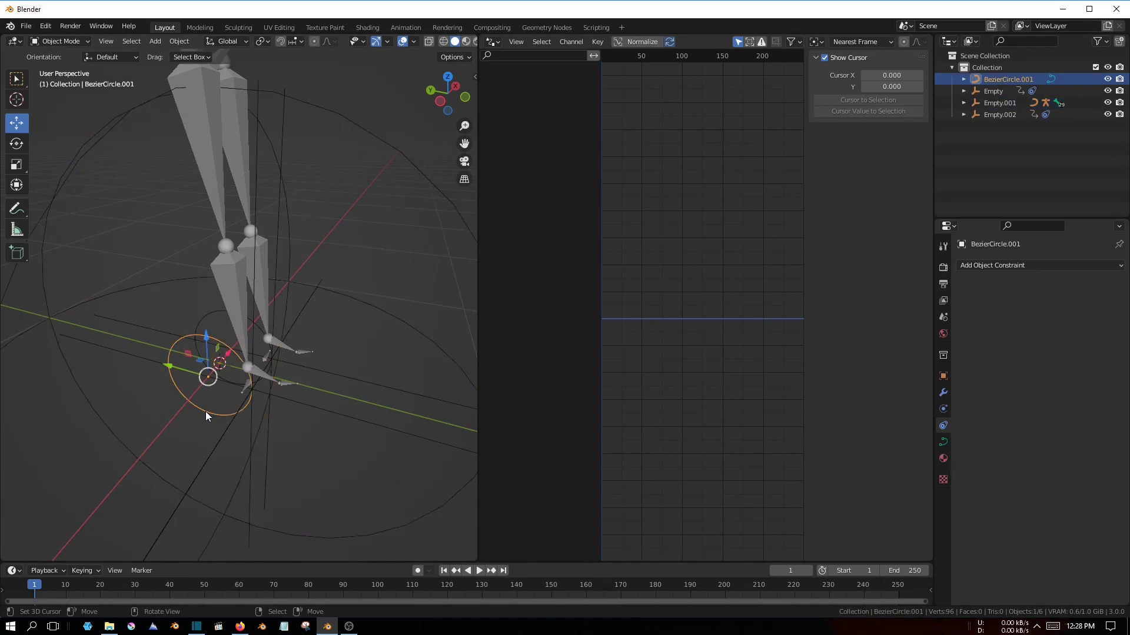
scroll(206, 411, "down", 2)
left_click(397, 249, "shift")
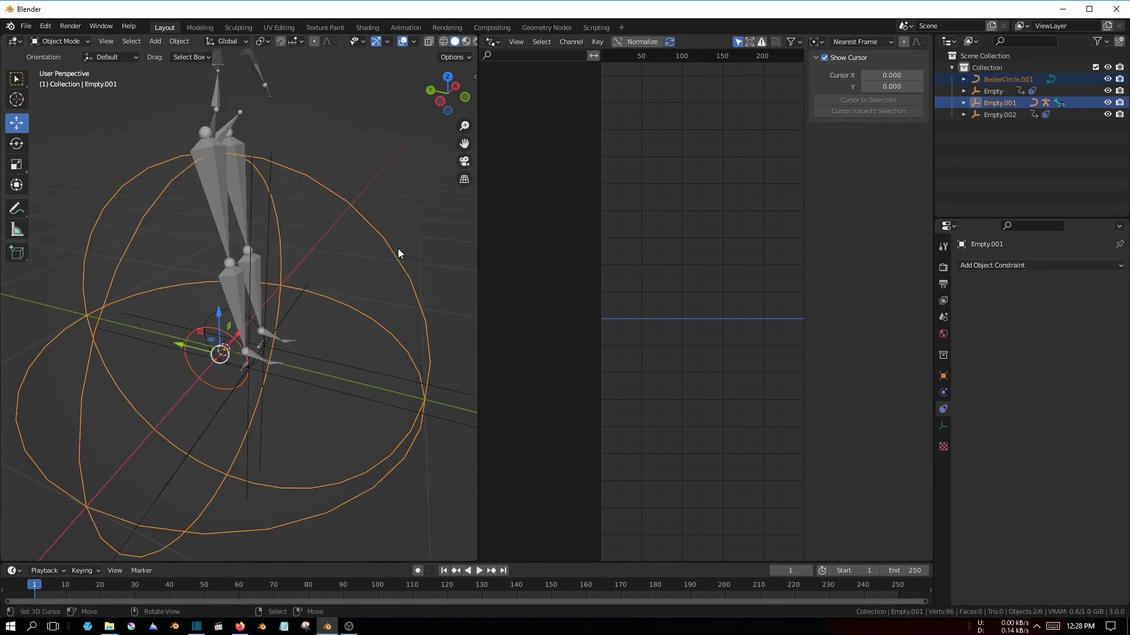
key("ctrl+p")
left_click(397, 248)
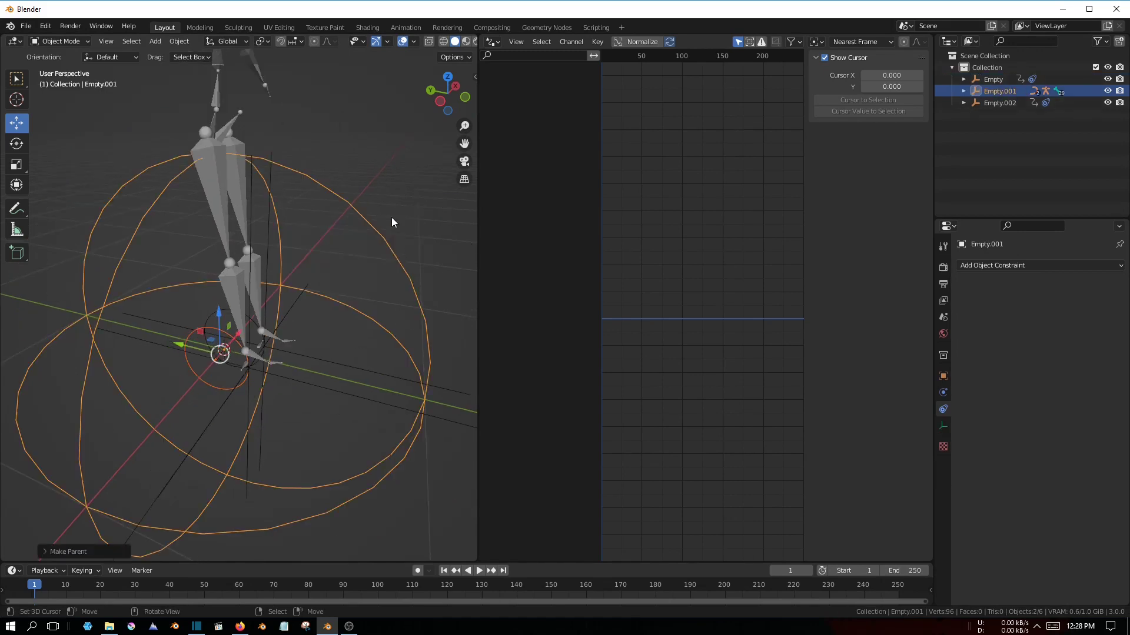
Move both objects back to the origin and select Empty.002.
scroll(236, 324, "down", 2)
key("g")
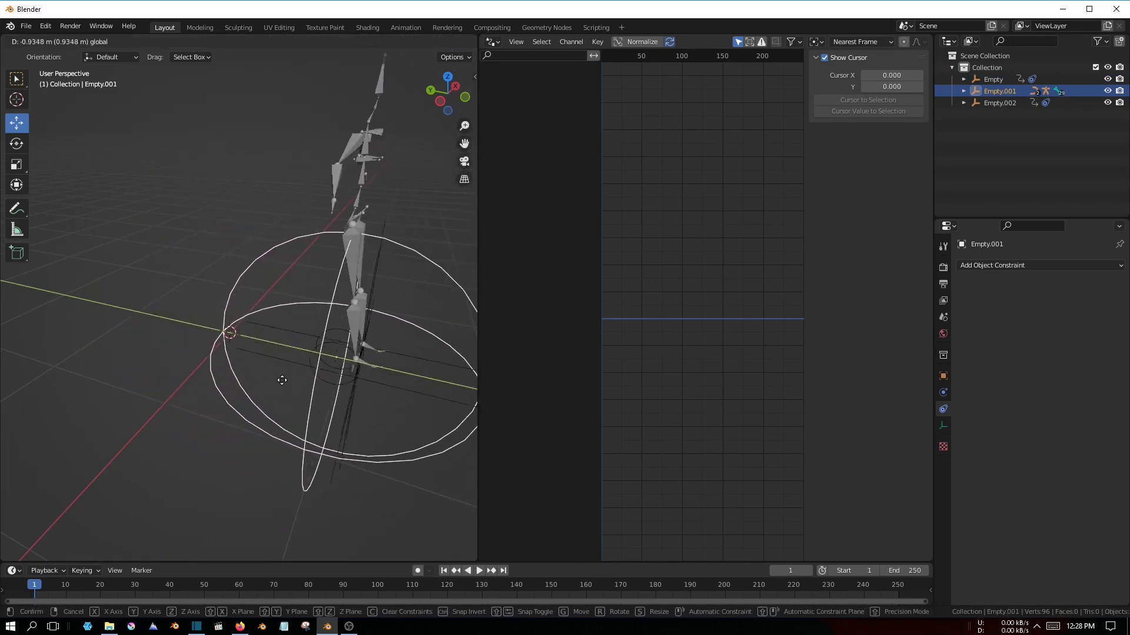
left_click(233, 414)
scroll(231, 411, "up", 5)
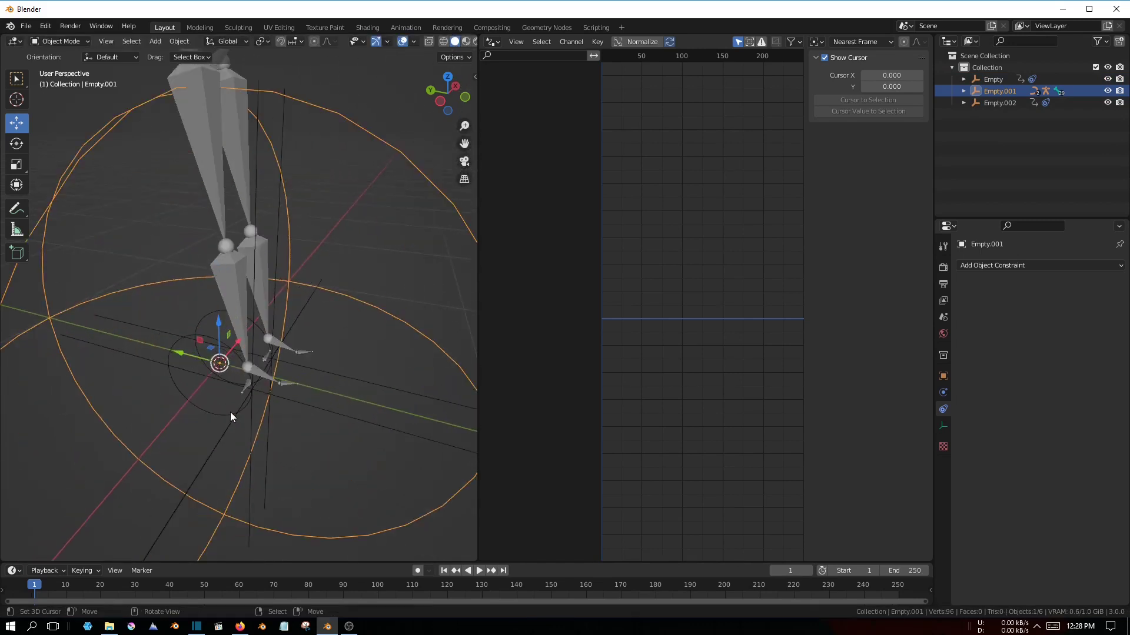
scroll(213, 409, "up", 1)
scroll(217, 415, "up", 1)
scroll(235, 412, "up", 1)
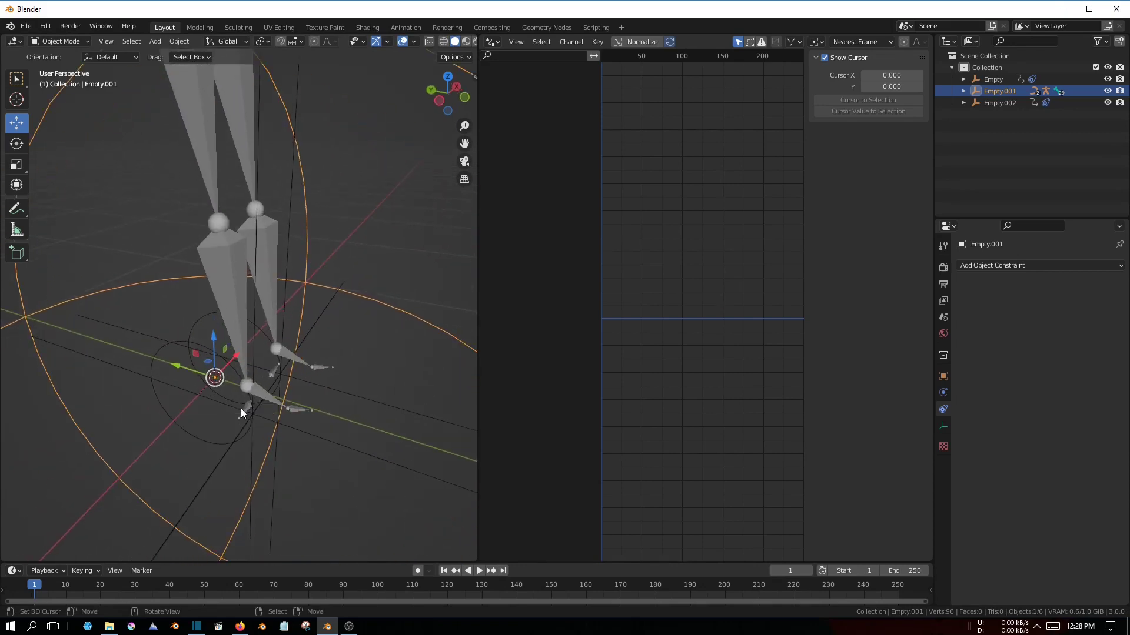
left_click(269, 424)
middle_click_drag(259, 426, 241, 423)
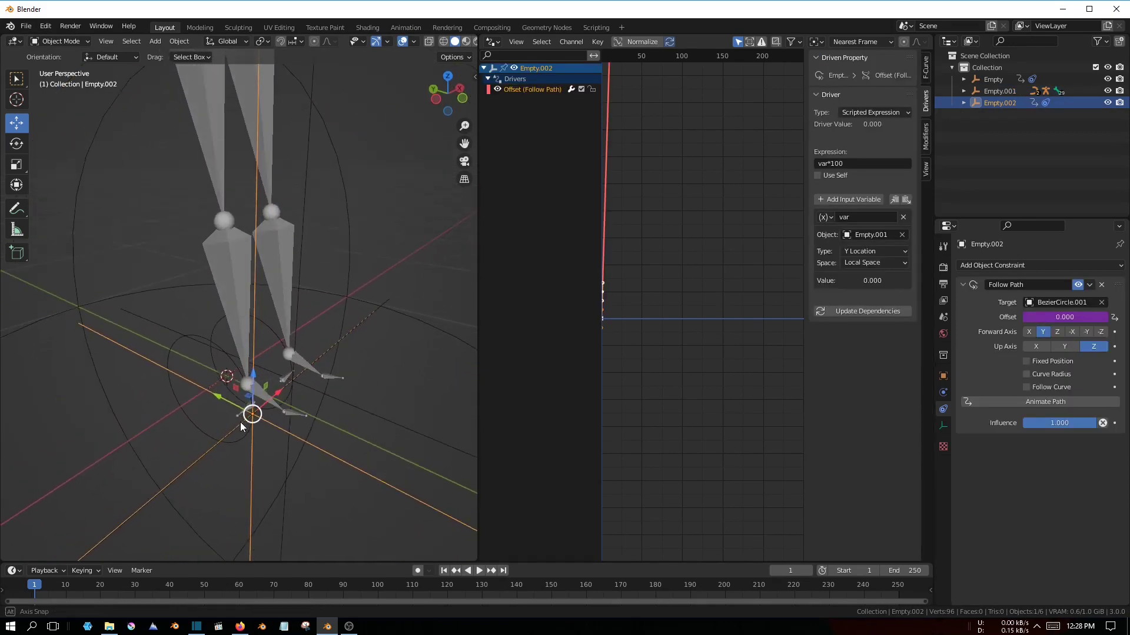
Negate the Offset driver expression to var*-100 and test-move Empty.001, cancelling the move.
left_click(832, 164)
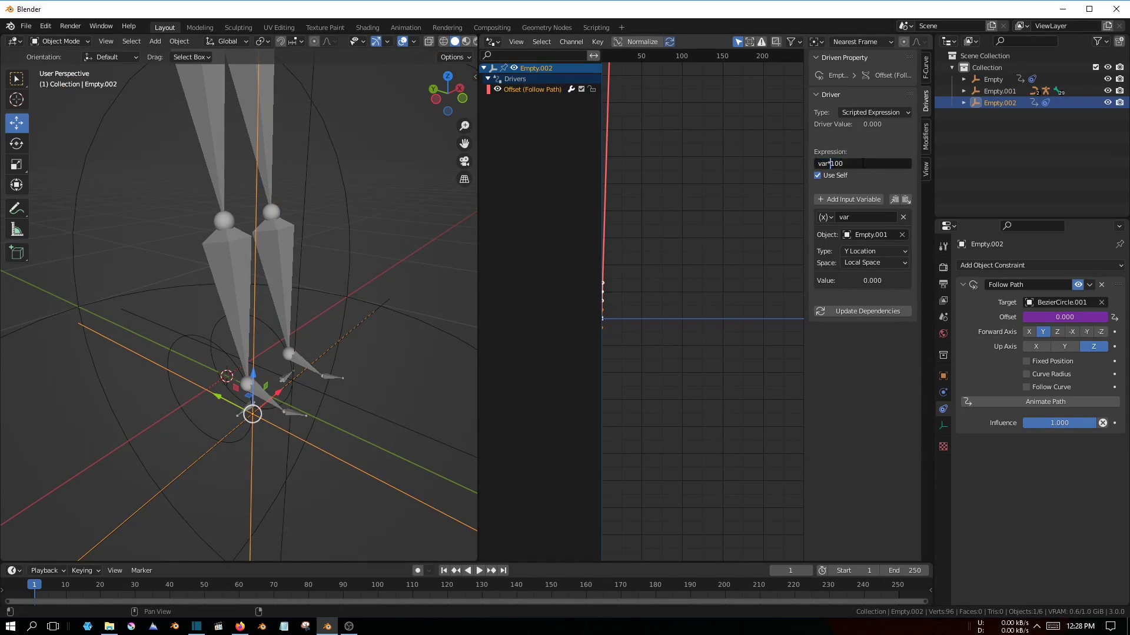
type("-")
key("Return")
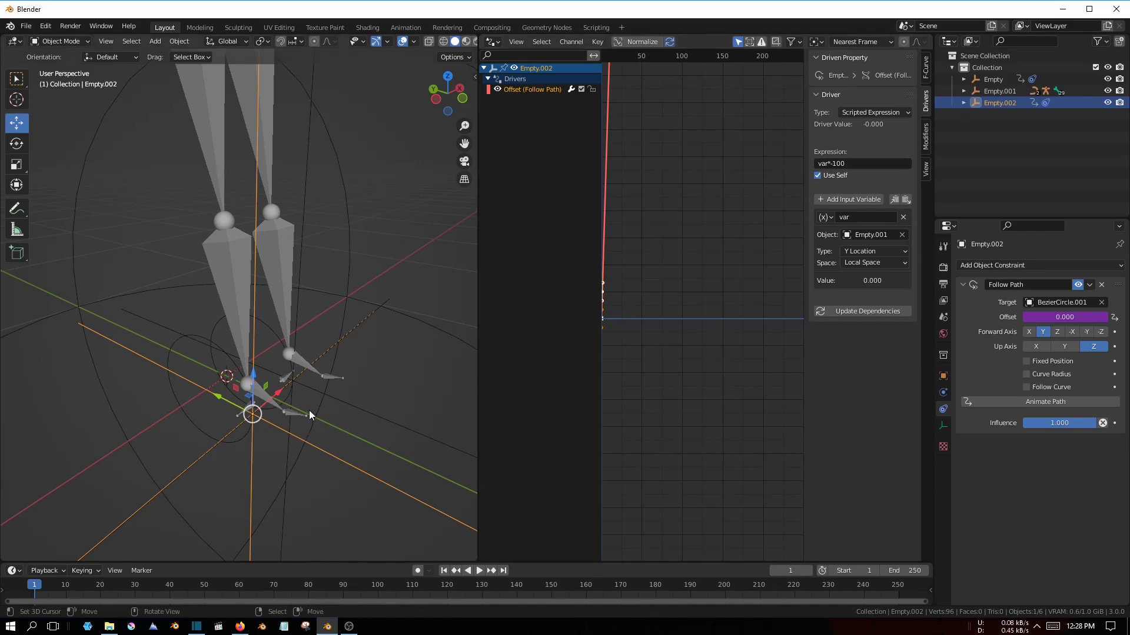
scroll(312, 400, "down", 3)
left_click(351, 330)
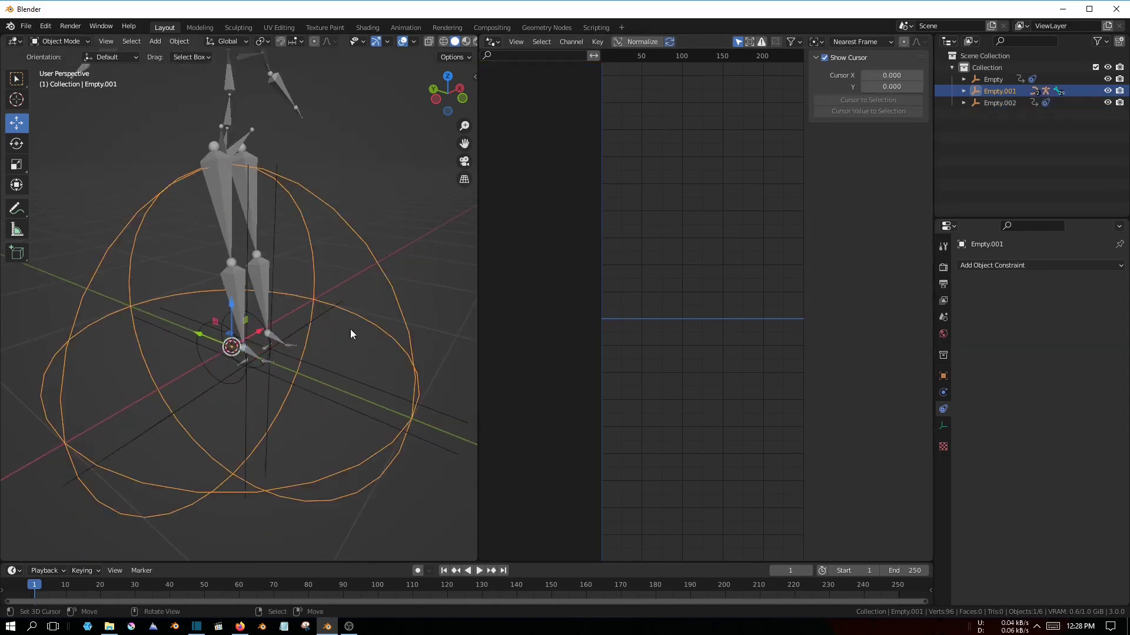
middle_click_drag(351, 330, 274, 359)
key("g")
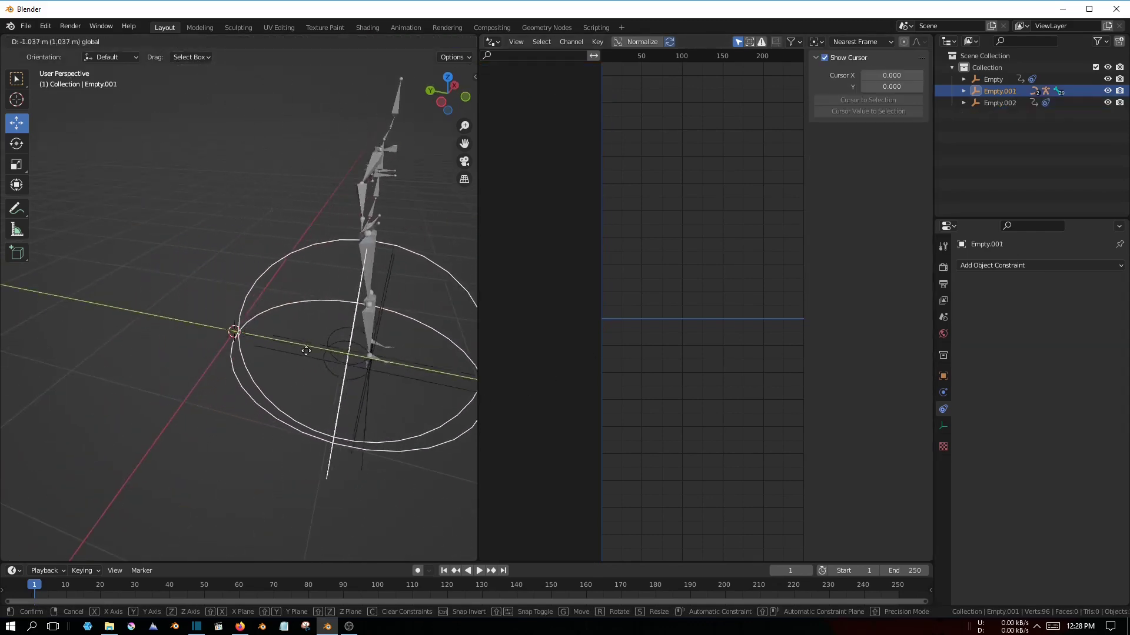
key("Escape")
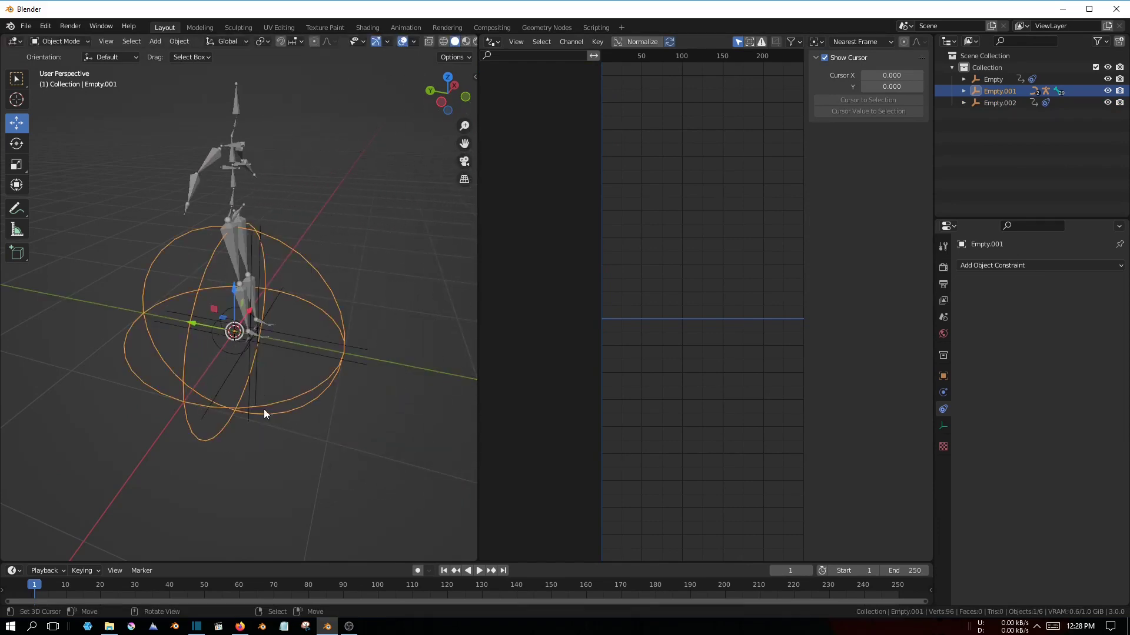
Select the small BezierCircle.001 path near the feet.
scroll(235, 349, "up", 3)
scroll(245, 377, "up", 3)
scroll(228, 356, "up", 2)
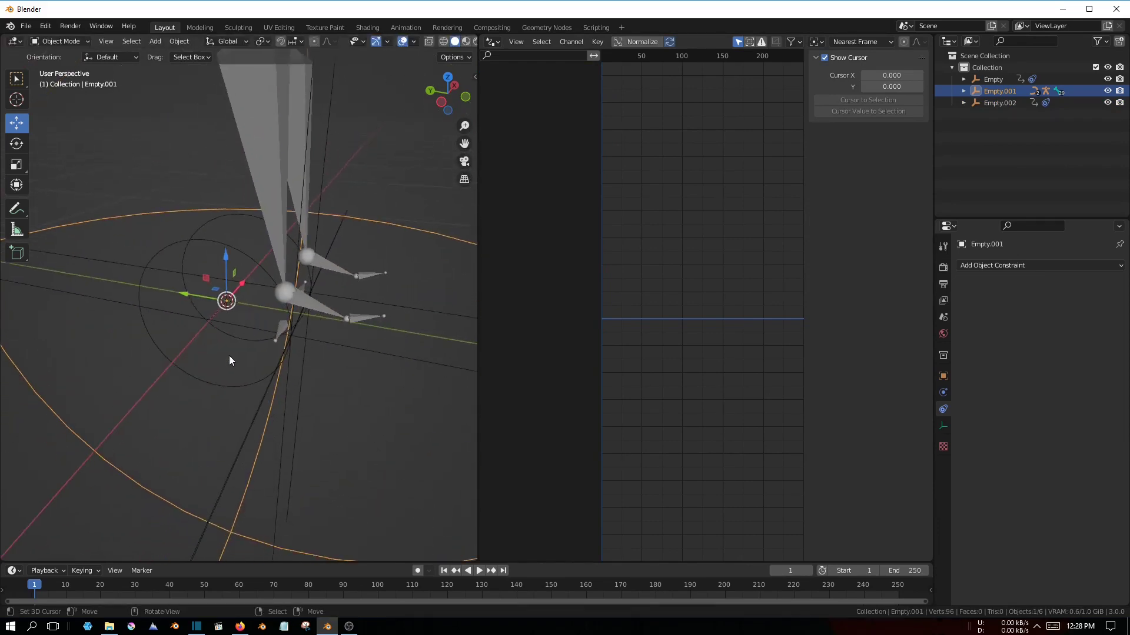
mouse_move(229, 356)
middle_mouse_down()
mouse_move(255, 340)
mouse_move(241, 368)
middle_mouse_up()
middle_click_drag(242, 369, 261, 372)
left_click(262, 372)
mouse_move(327, 396)
middle_mouse_down()
mouse_move(295, 393)
mouse_move(273, 373)
mouse_move(286, 375)
middle_mouse_up()
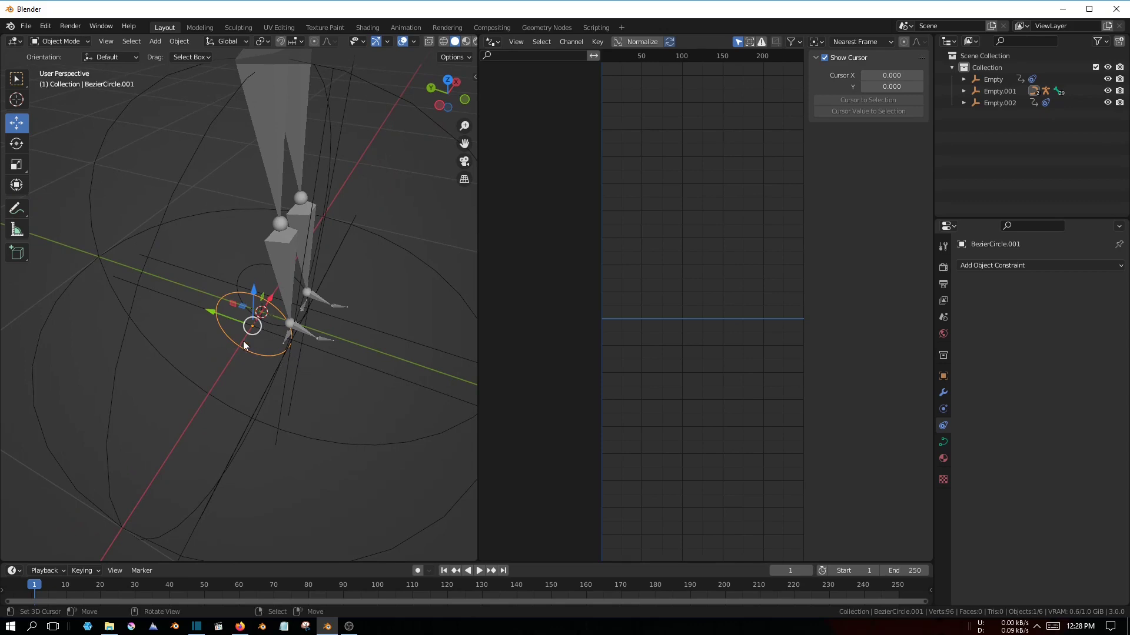
Rotate BezierCircle.001 by 180° about Z.
left_click(26, 145)
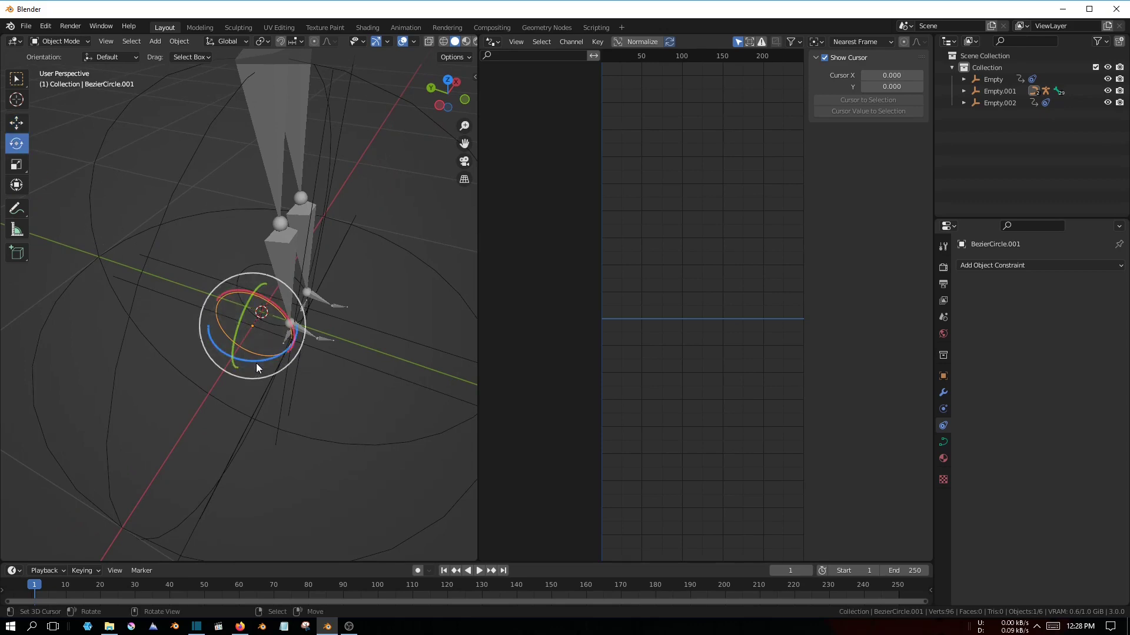
mouse_move(260, 361)
left_mouse_down()
mouse_move(243, 366)
mouse_move(275, 304)
left_mouse_up()
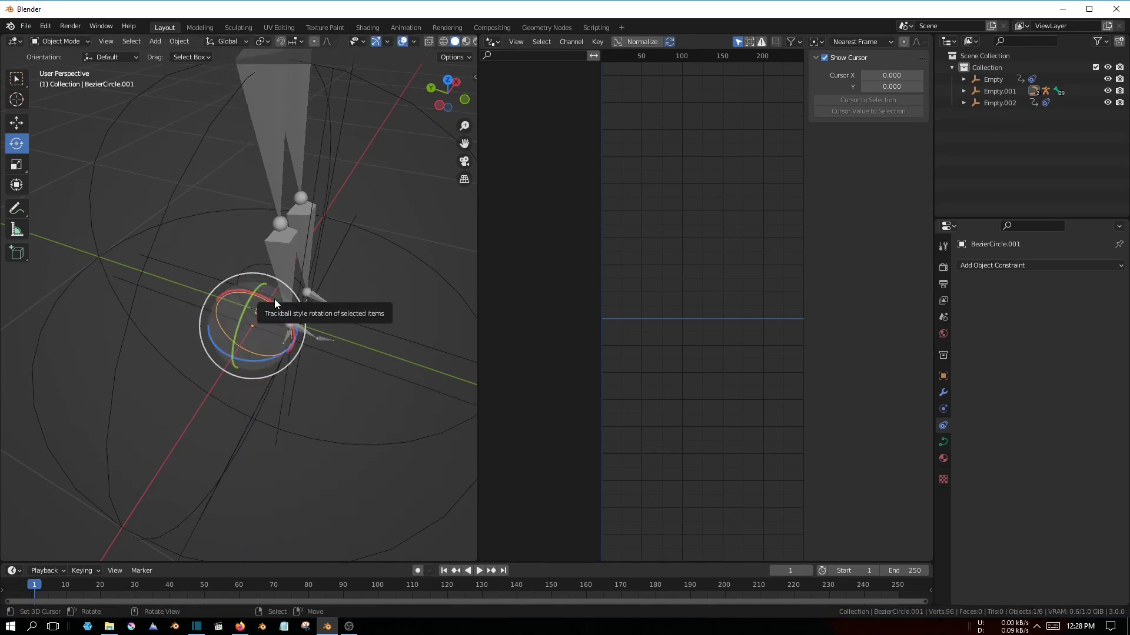
type("rz")
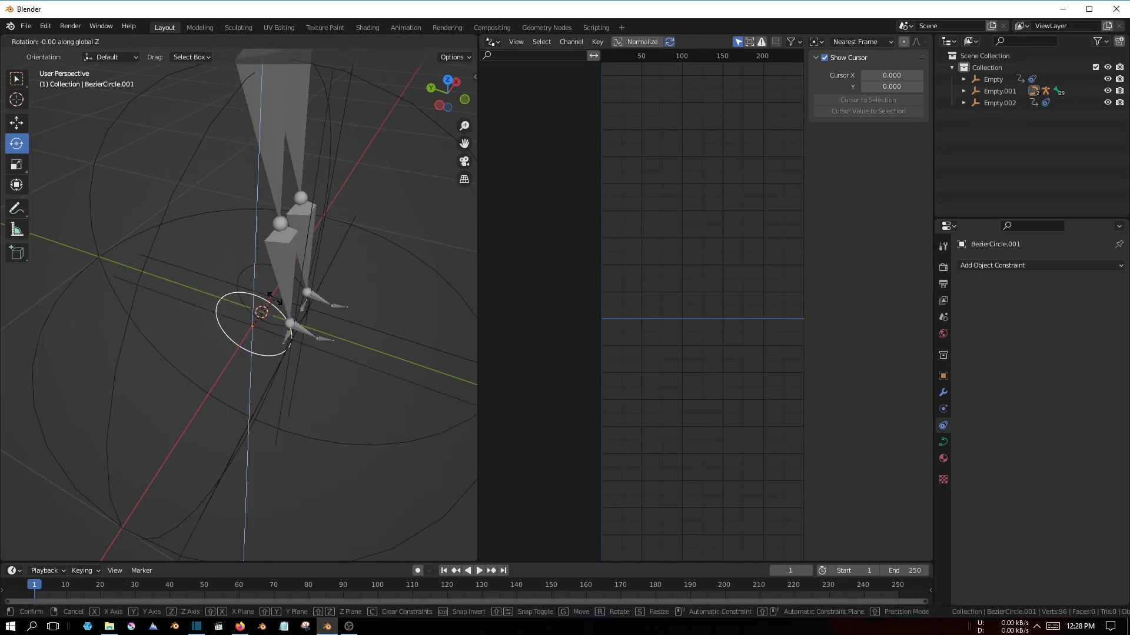
type("180")
key("Return")
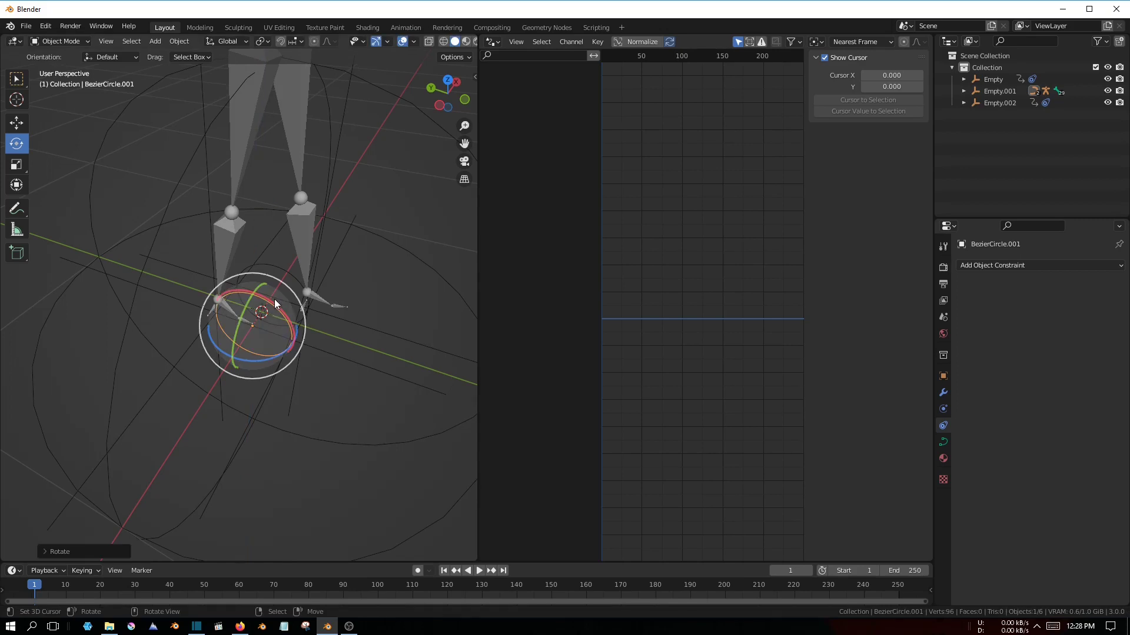
scroll(272, 305, "down", 5)
scroll(280, 328, "up", 2)
Slide Empty.001 along Y and back to the origin to test the rig.
left_click(281, 332)
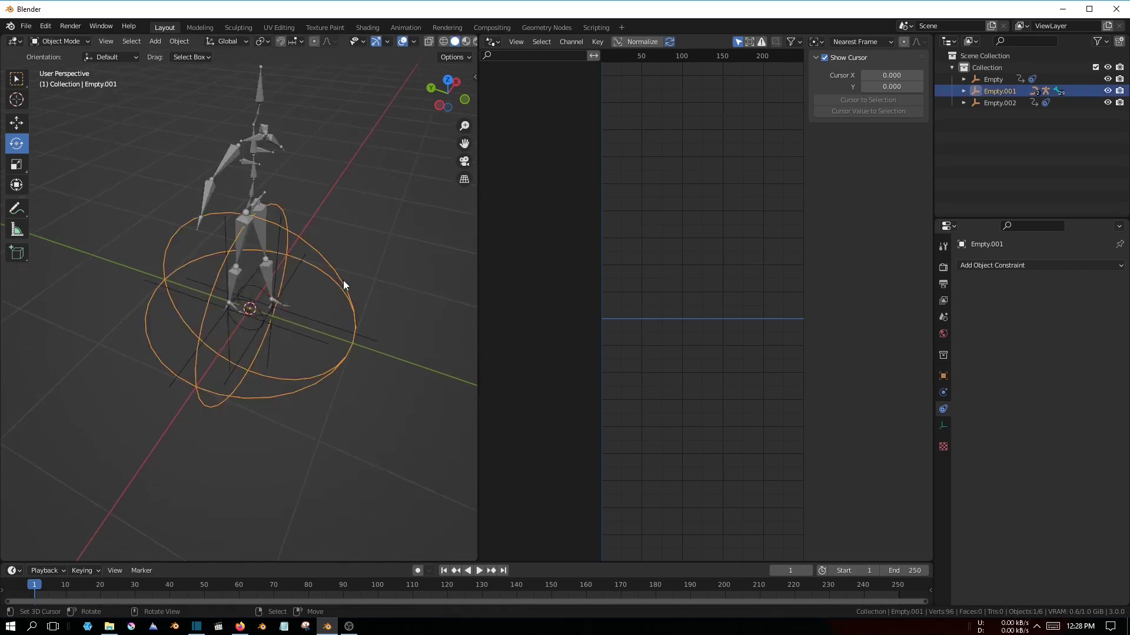
middle_click_drag(343, 280, 252, 347)
left_click(11, 127)
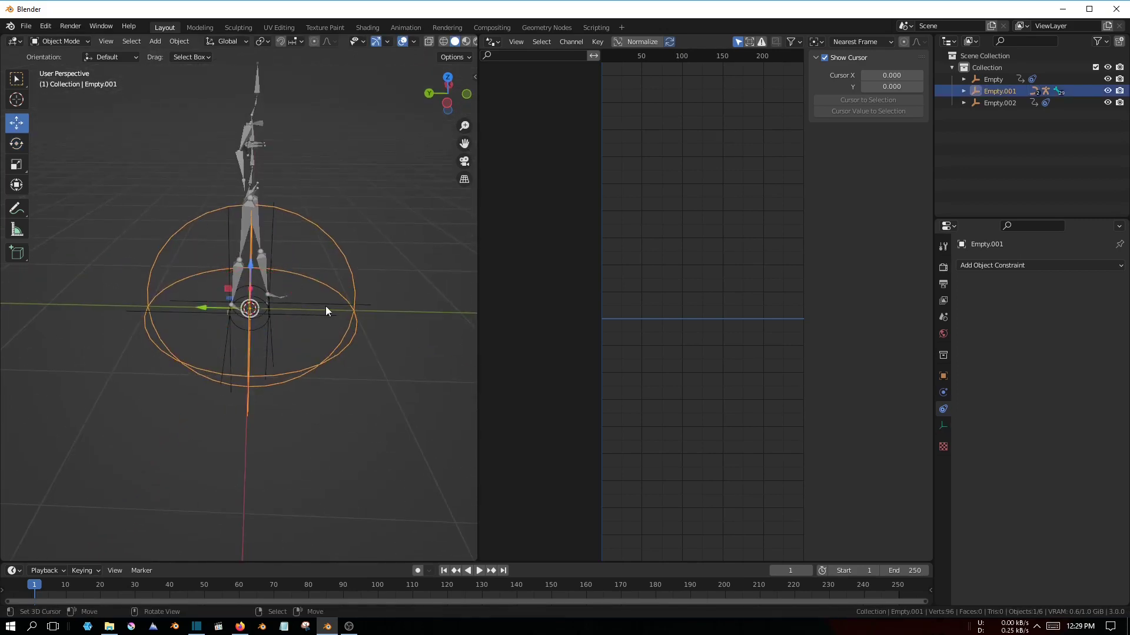
left_click_drag(207, 308, 382, 335)
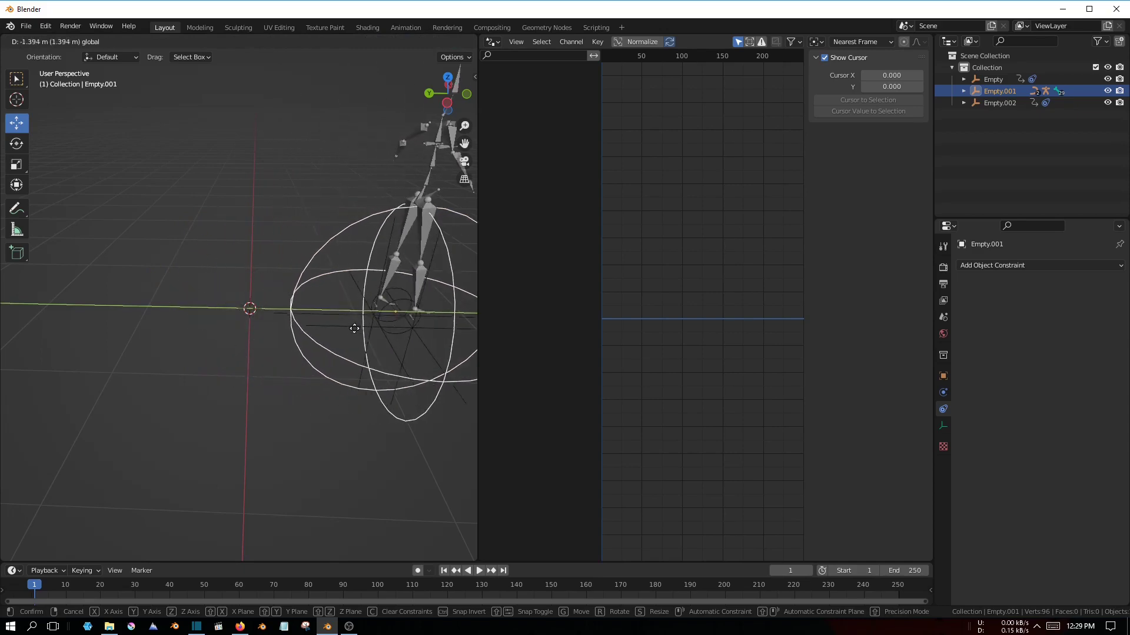
left_click_drag(382, 336, 200, 314)
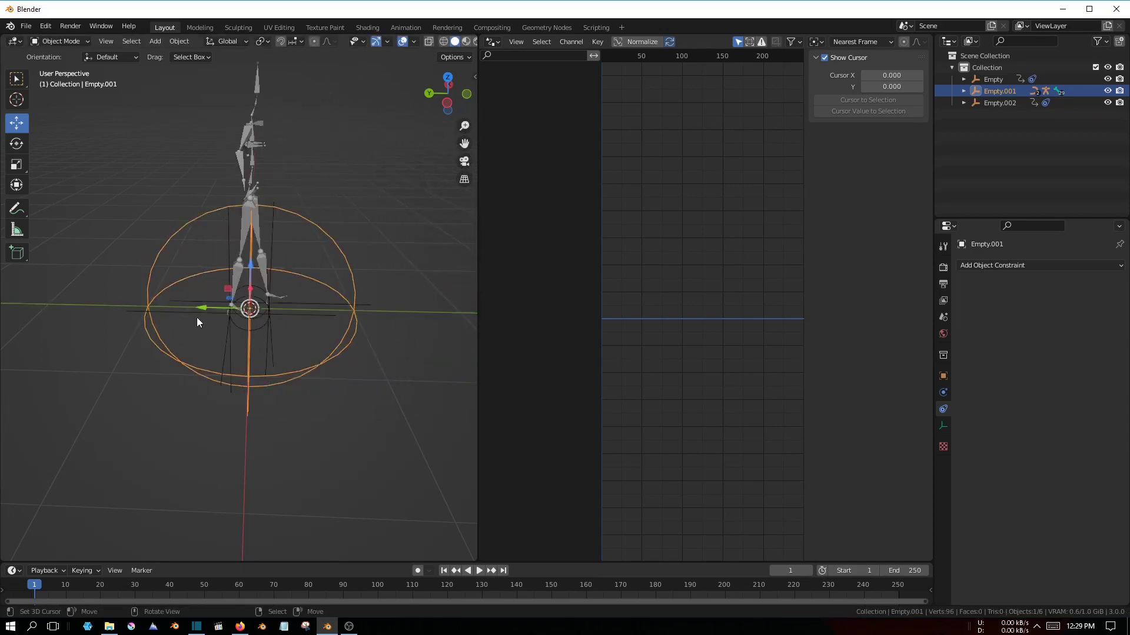
scroll(236, 341, "up", 5)
middle_click_drag(253, 355, 246, 376)
Select Empty.002, then move Empty.001 again to test the driven foot targets.
left_click(313, 367)
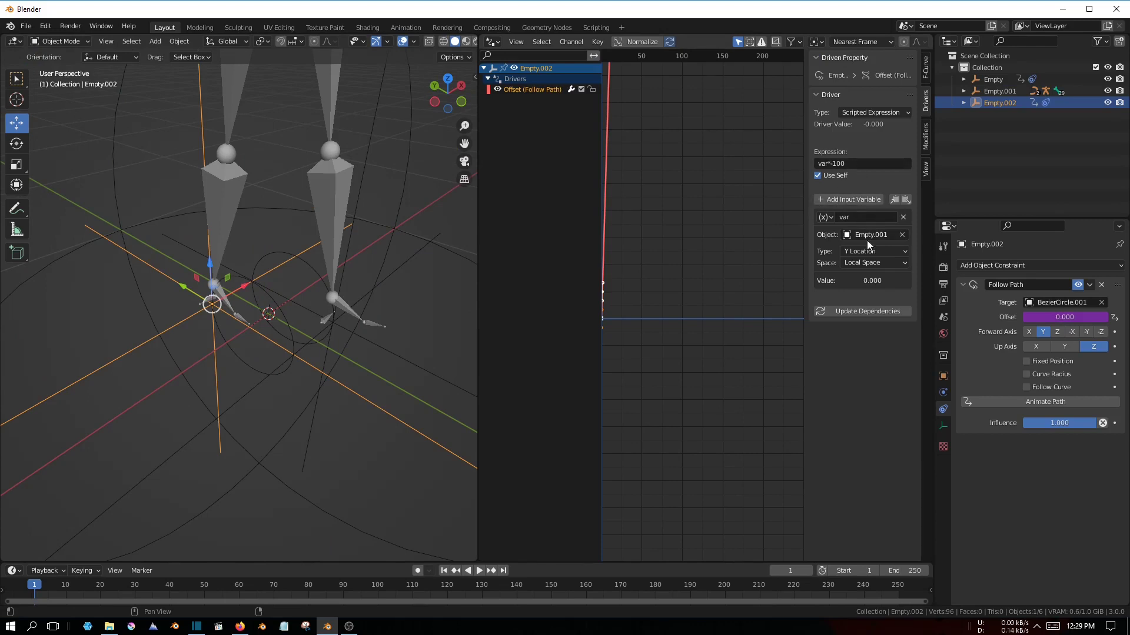
middle_click_drag(288, 354, 403, 243)
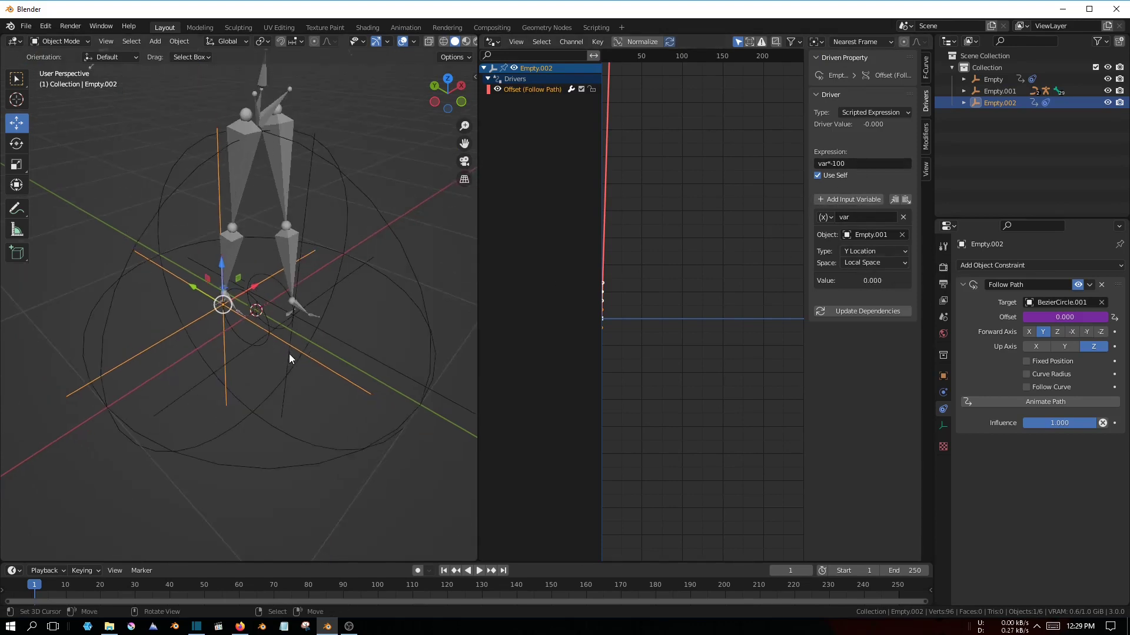
mouse_move(414, 224)
left_mouse_down()
mouse_move(236, 293)
mouse_move(329, 317)
left_mouse_up()
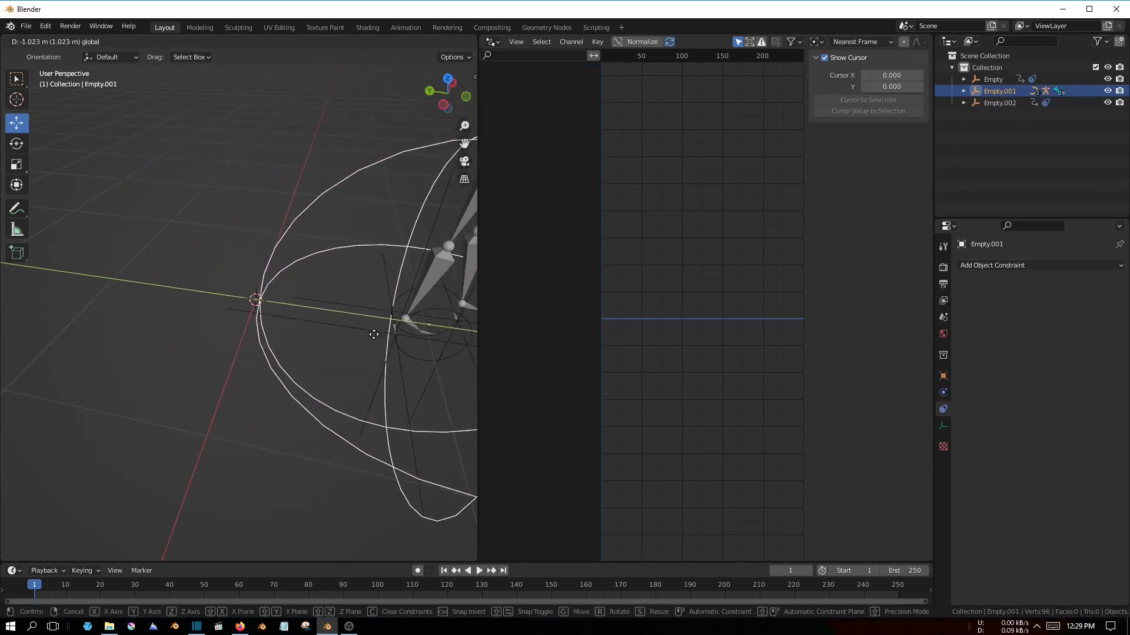
left_click_drag(329, 317, 206, 312)
left_click(206, 312)
Orbit around the feet and select Empty.002 to inspect its offset driver.
scroll(243, 341, "up", 6)
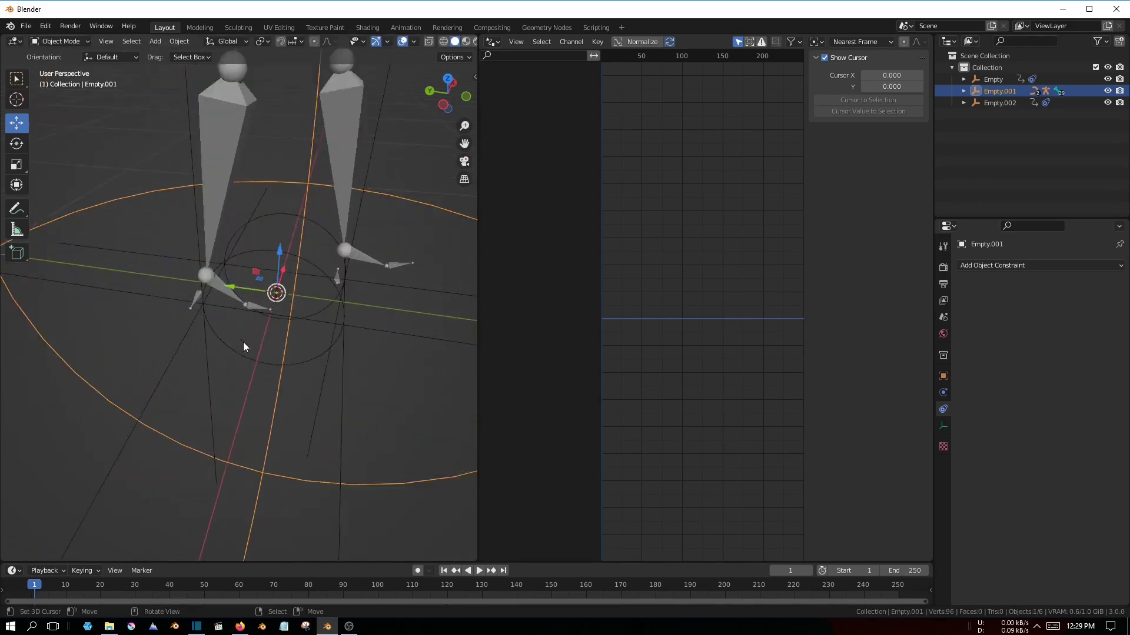
middle_click_drag(247, 379, 158, 264)
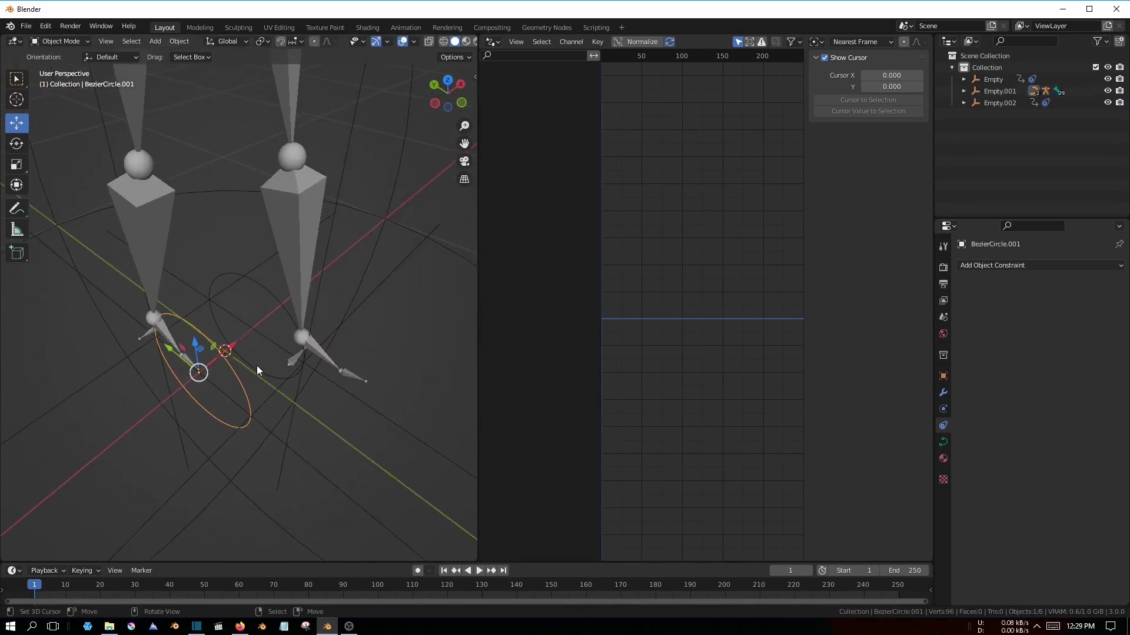
middle_click_drag(257, 369, 278, 362)
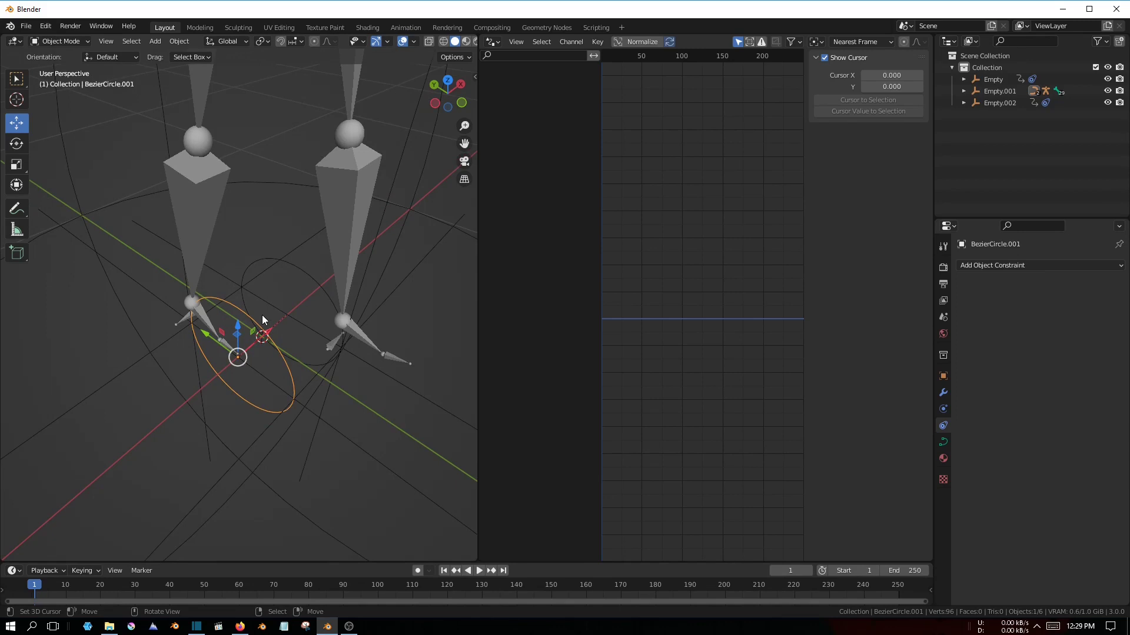
left_click(277, 383)
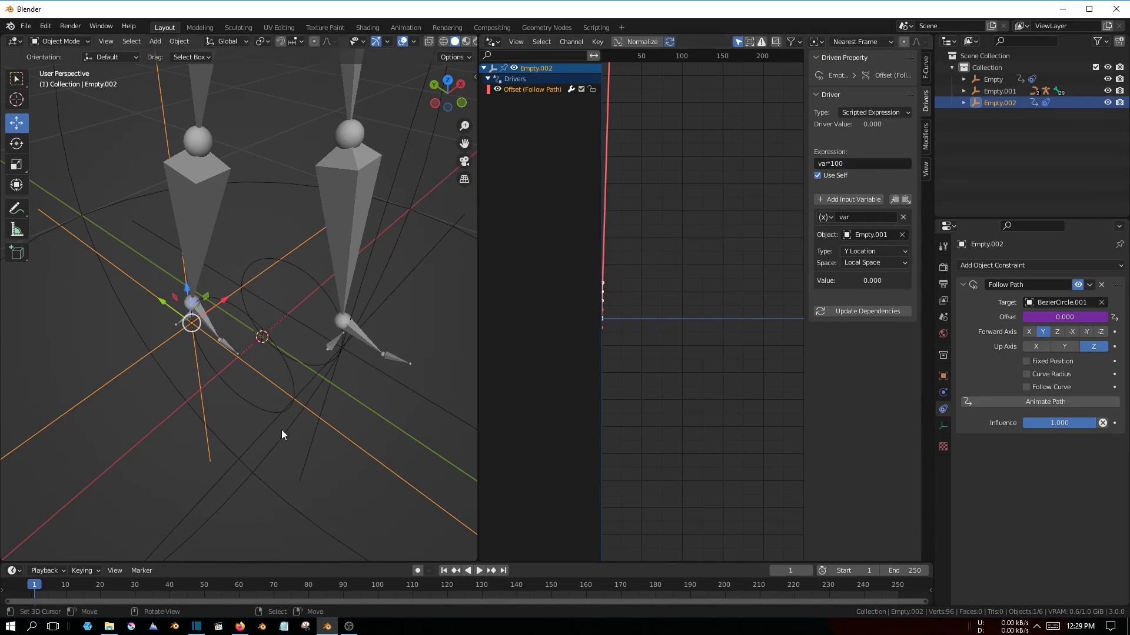
Slide Empty.001 along Y and back, then select Empty.002 to check its driver.
mouse_move(281, 430)
middle_mouse_down()
mouse_move(260, 414)
mouse_move(347, 267)
middle_mouse_up()
left_click(385, 213)
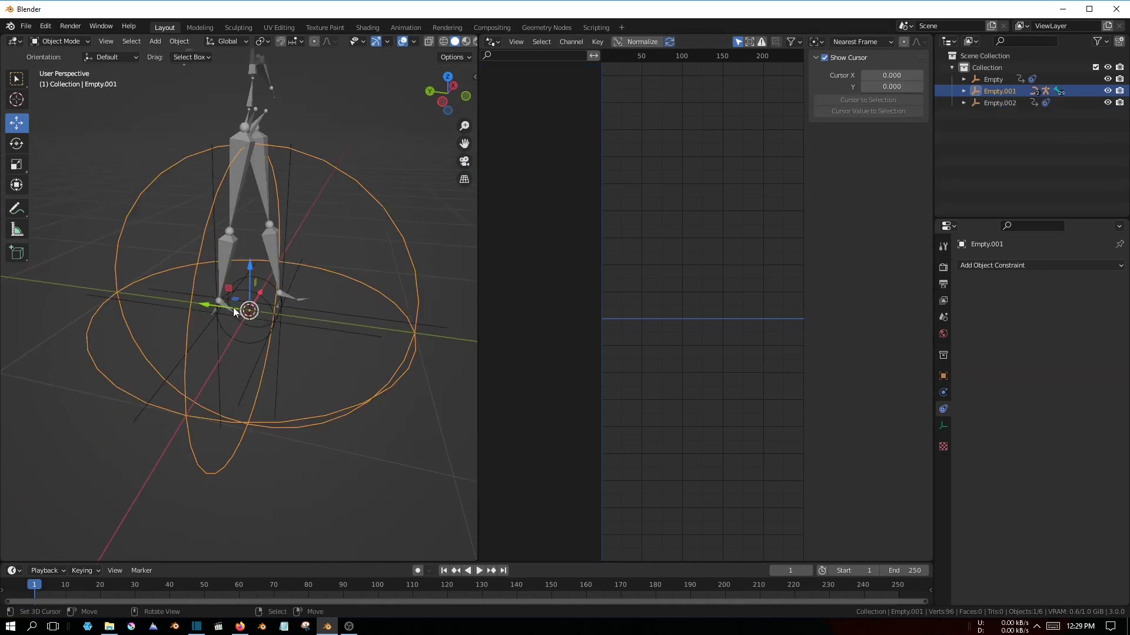
left_click_drag(233, 307, 366, 354)
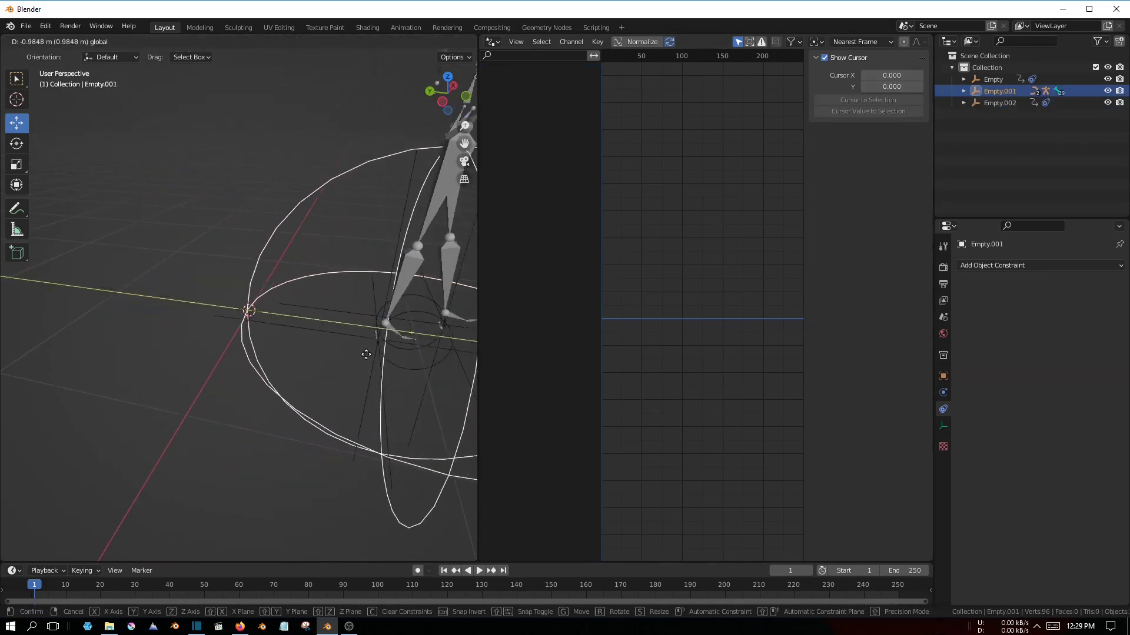
mouse_move(366, 354)
left_mouse_down()
mouse_move(199, 325)
mouse_move(253, 365)
left_mouse_up()
scroll(252, 364, "up", 5)
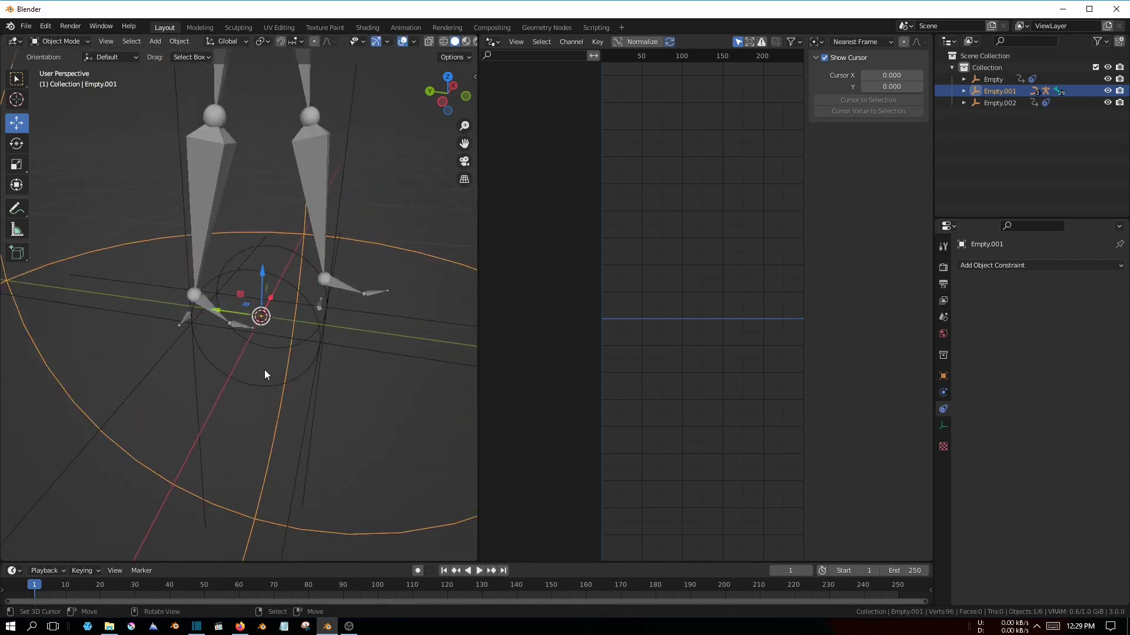
mouse_move(263, 369)
middle_mouse_down()
mouse_move(47, 333)
mouse_move(255, 379)
middle_mouse_up()
left_click(288, 395)
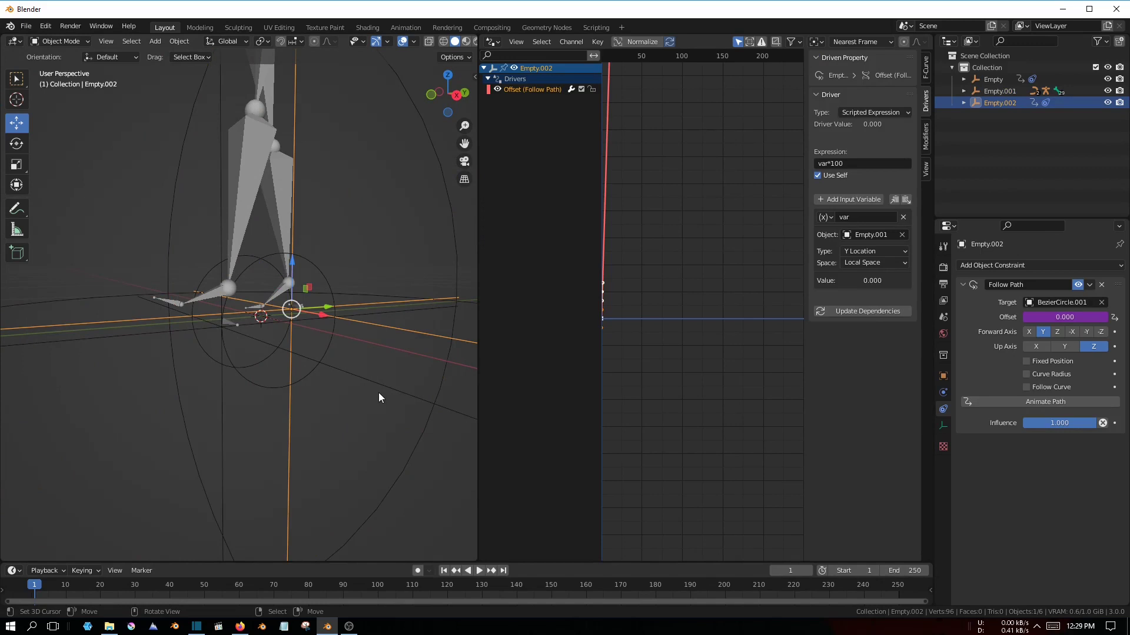
Start a Y-constrained move of Empty.001 (G, Y), then cancel it back to the origin.
mouse_move(379, 393)
middle_mouse_down()
mouse_move(354, 388)
mouse_move(431, 229)
middle_mouse_up()
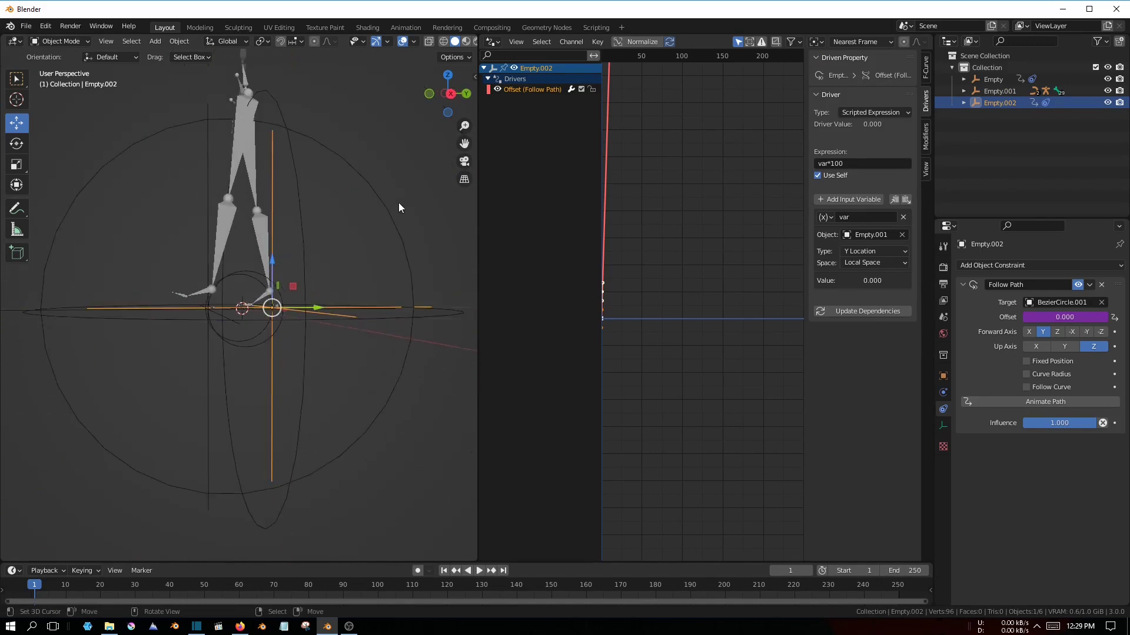
left_click(399, 207)
key("g")
key("y")
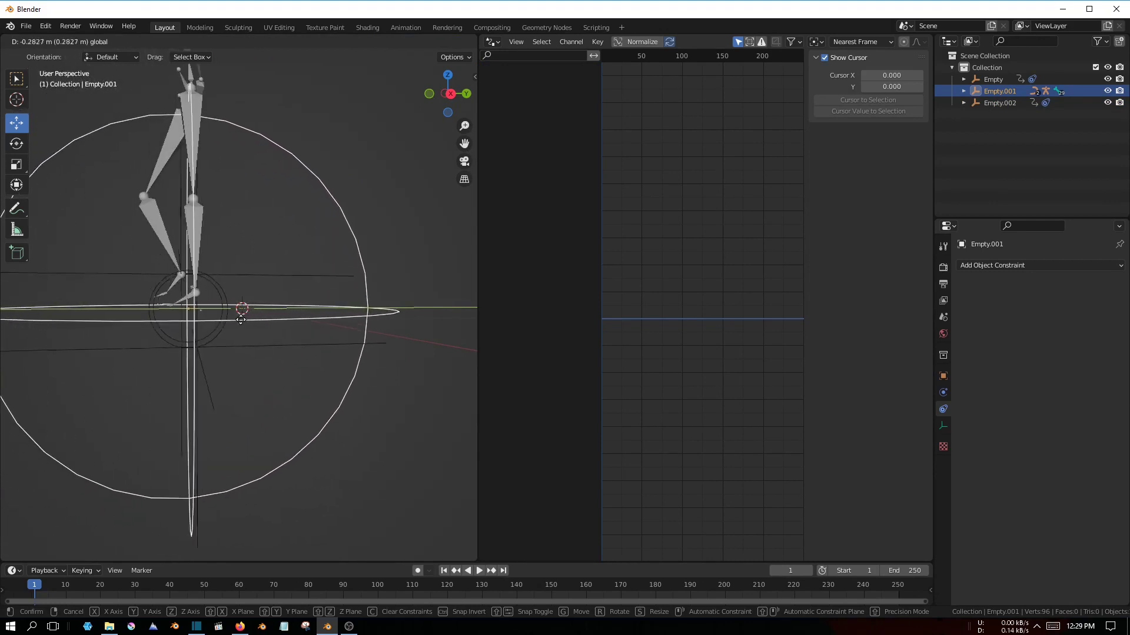
key("Escape")
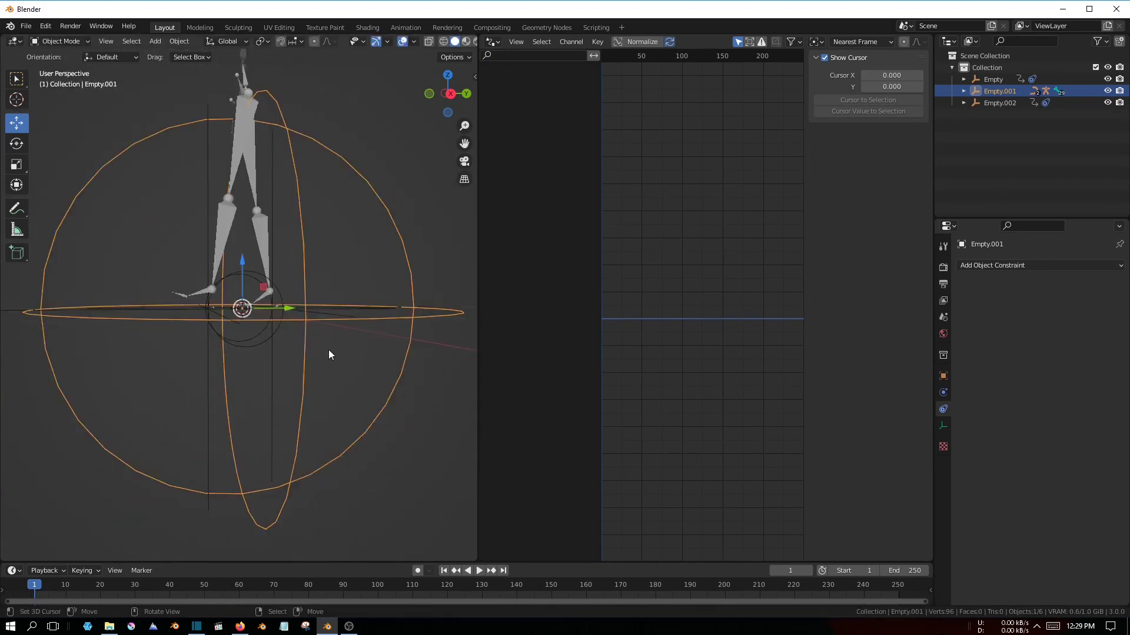
Select the left-foot BezierCircle and enter Edit Mode.
mouse_move(328, 350)
middle_mouse_down()
mouse_move(277, 398)
mouse_move(296, 443)
mouse_move(296, 415)
middle_mouse_up()
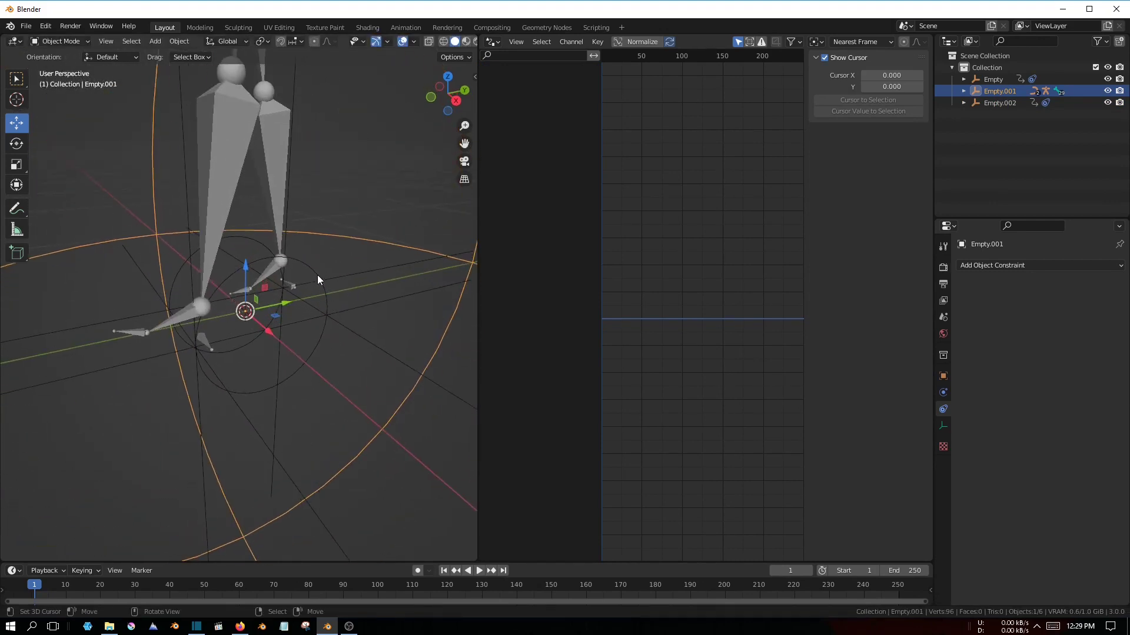
left_click(338, 303)
mouse_move(340, 304)
middle_mouse_down()
mouse_move(330, 388)
mouse_move(317, 365)
mouse_move(304, 447)
middle_mouse_up()
key("Tab")
Raise several BezierCircle control points along Z, then return to Object Mode.
left_click(25, 126)
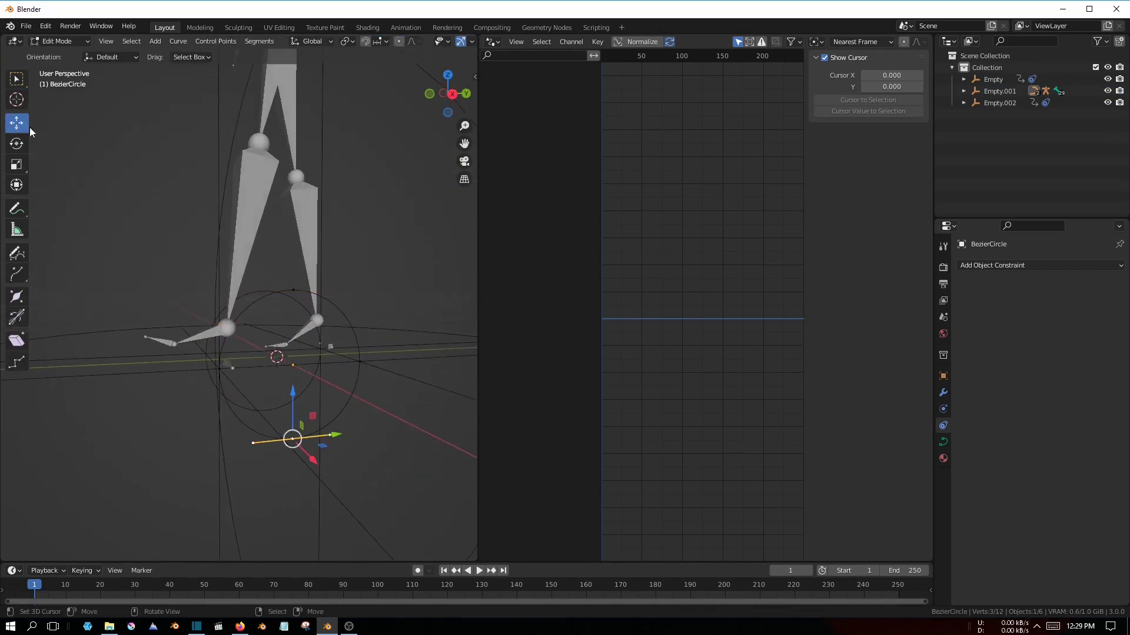
mouse_move(293, 414)
left_mouse_down()
mouse_move(293, 336)
mouse_move(350, 336)
left_mouse_up()
left_click(350, 388)
left_click(220, 370)
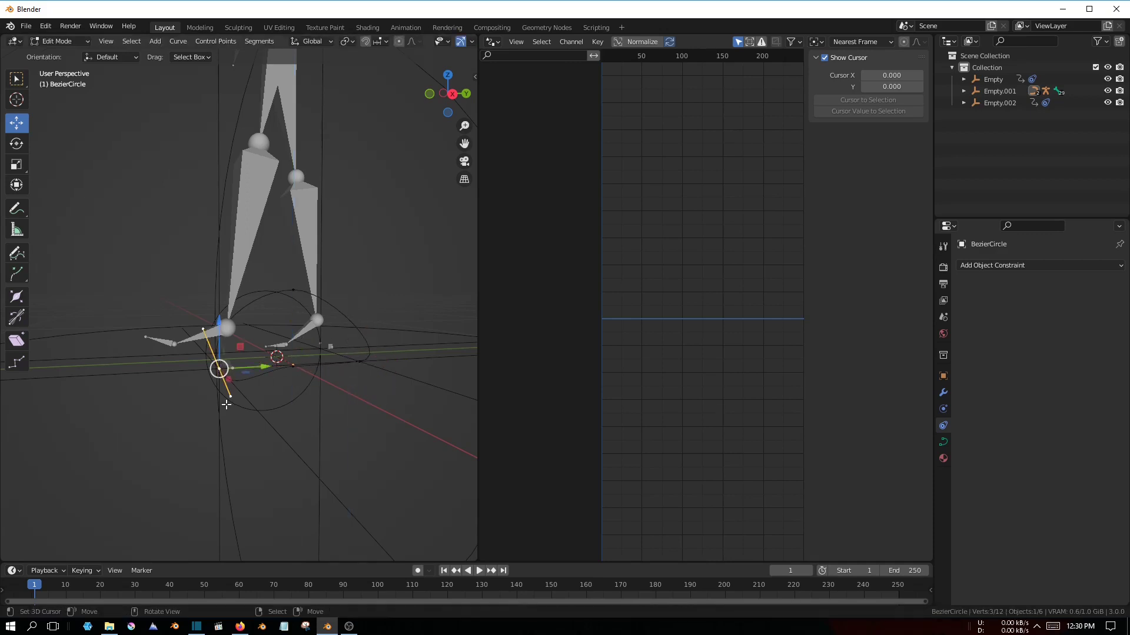
left_click_drag(230, 360, 237, 340)
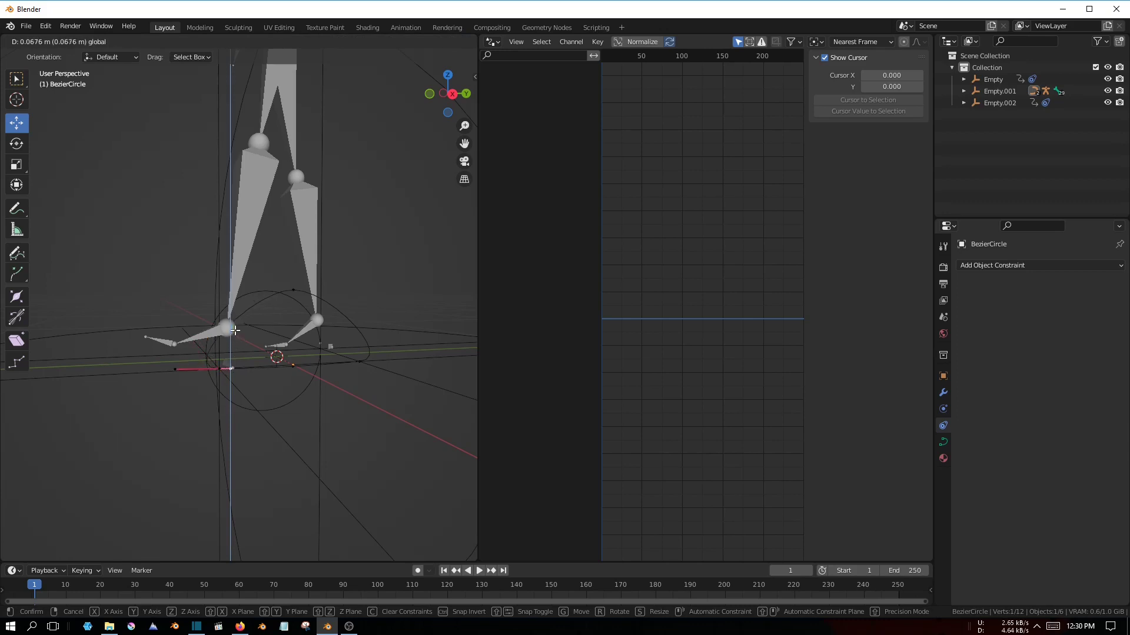
left_click(235, 331)
mouse_move(235, 331)
middle_mouse_down()
mouse_move(345, 373)
mouse_move(245, 425)
middle_mouse_up()
key("Tab")
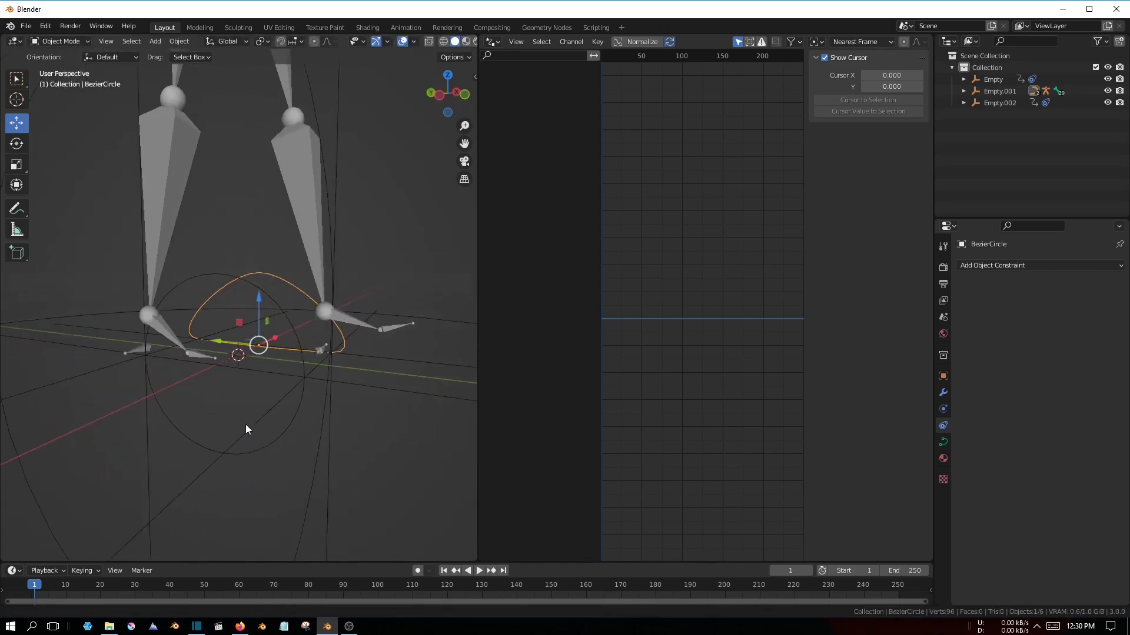
In Edit Mode, raise several BezierCircle.001 control points upward into an arch, then exit.
key("shift+a")
left_click(253, 454)
key("Tab")
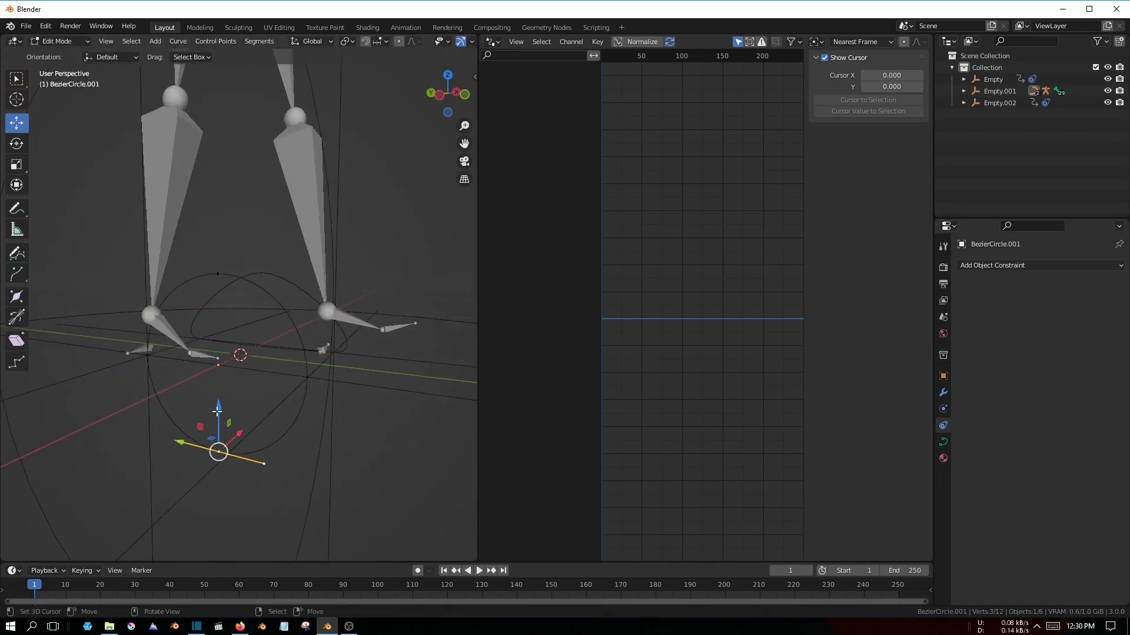
left_click_drag(217, 412, 227, 337)
left_click(227, 318)
left_click(290, 417)
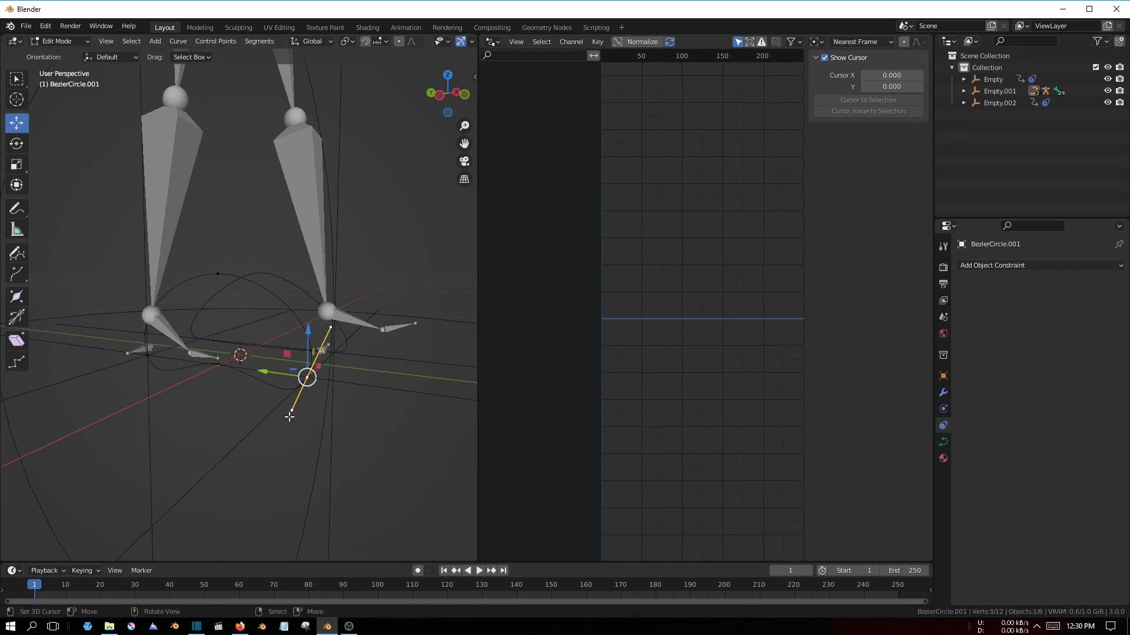
left_click_drag(291, 382, 290, 351)
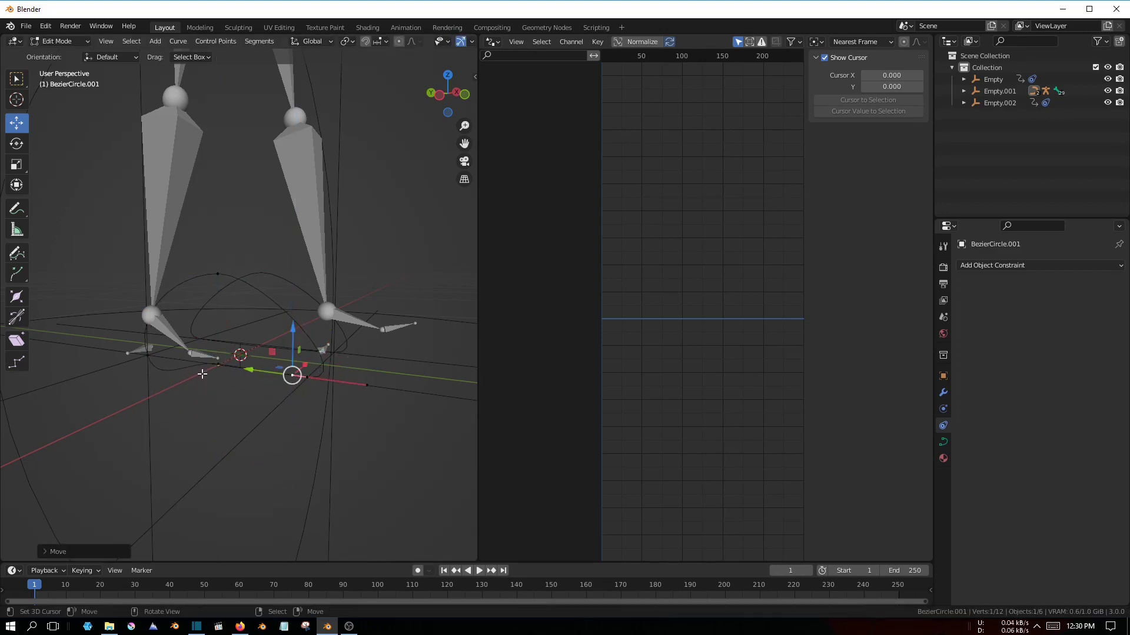
left_click(151, 363)
left_click_drag(157, 385, 162, 325)
key("Tab")
scroll(274, 358, "down", 3)
Select Empty.001 and slide it along Y and back to the origin.
scroll(274, 357, "down", 3)
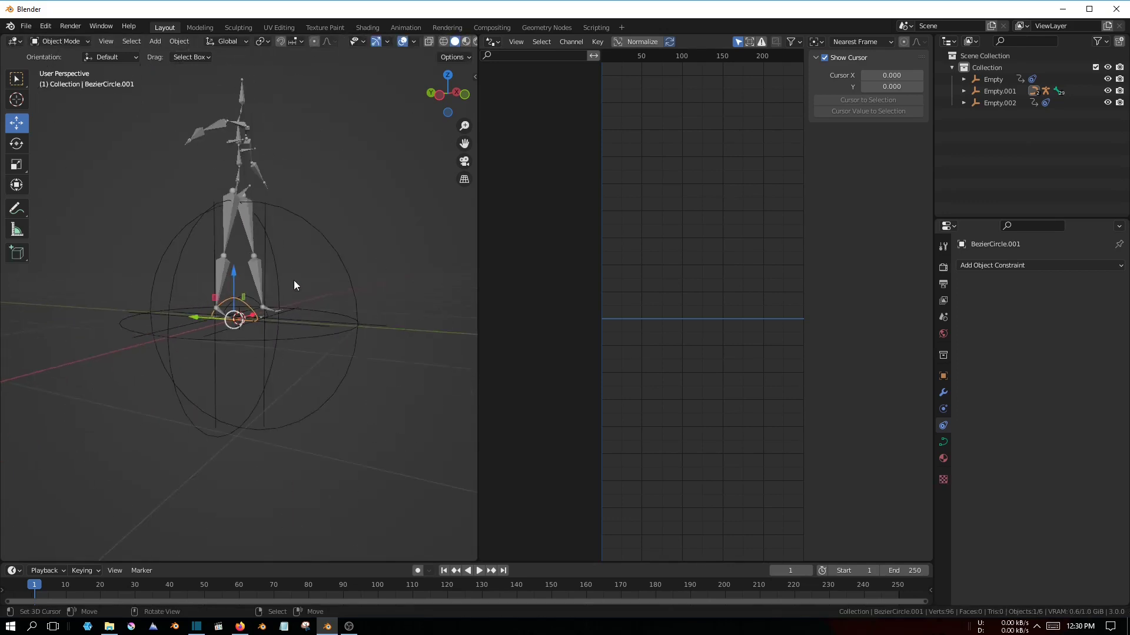
left_click(231, 299)
middle_click_drag(231, 299, 210, 320)
left_click_drag(211, 320, 305, 309)
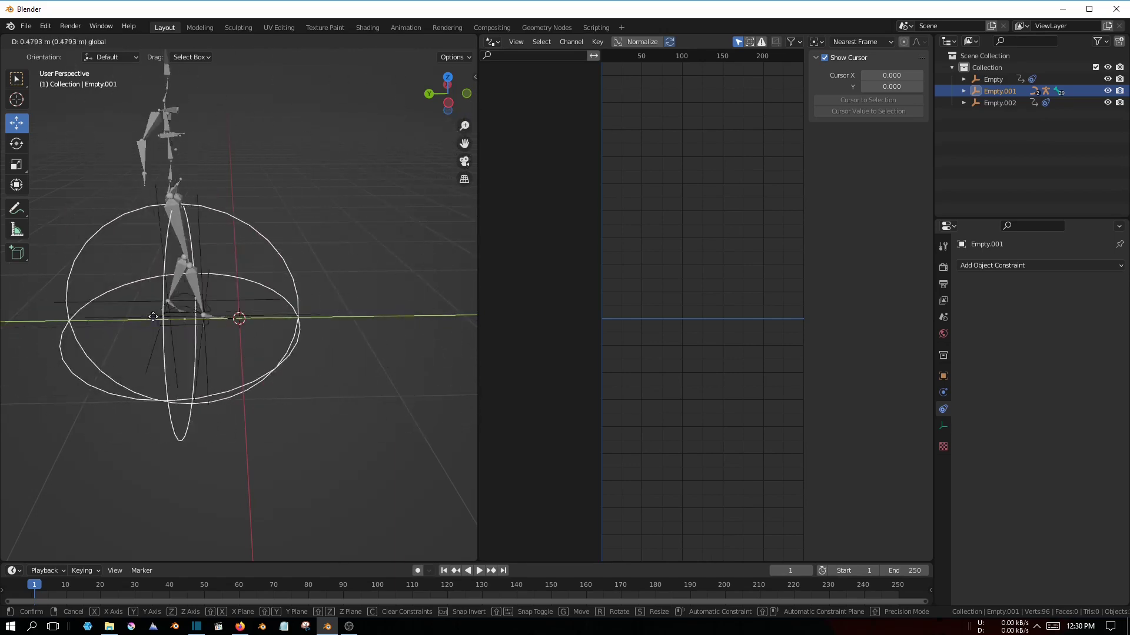
left_click_drag(306, 309, 243, 333)
middle_click_drag(242, 334, 45, 150)
Rotate Empty.001 about the vertical axis with Transform Orientation set to Local.
left_click(17, 186)
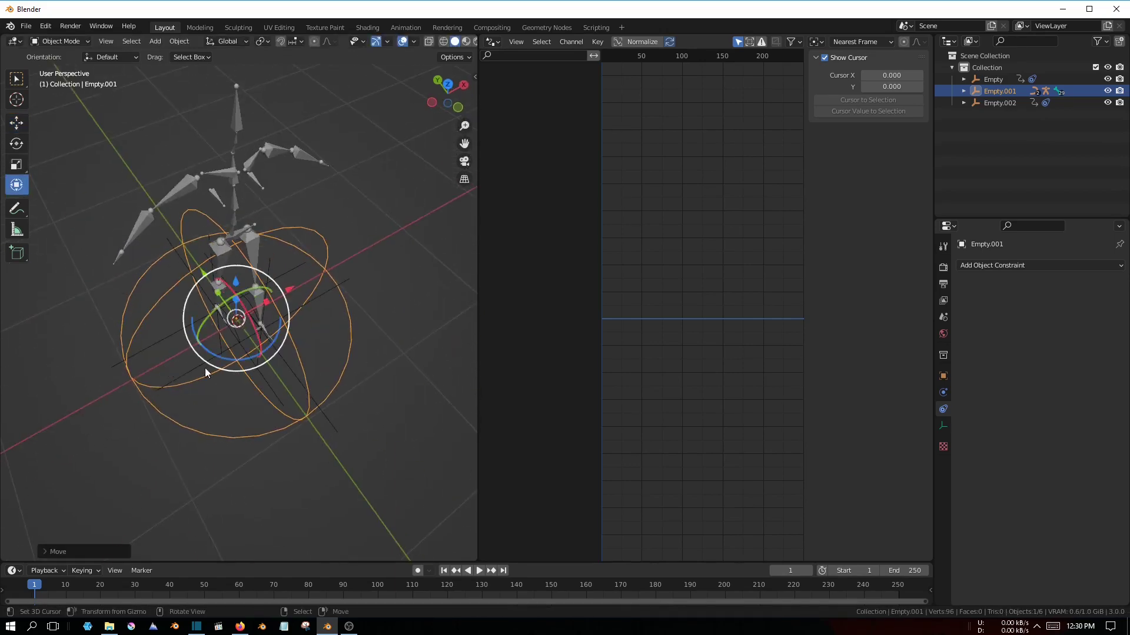
mouse_move(207, 356)
left_mouse_down()
mouse_move(294, 330)
mouse_move(255, 351)
left_mouse_up()
left_click(235, 42)
left_click(208, 90)
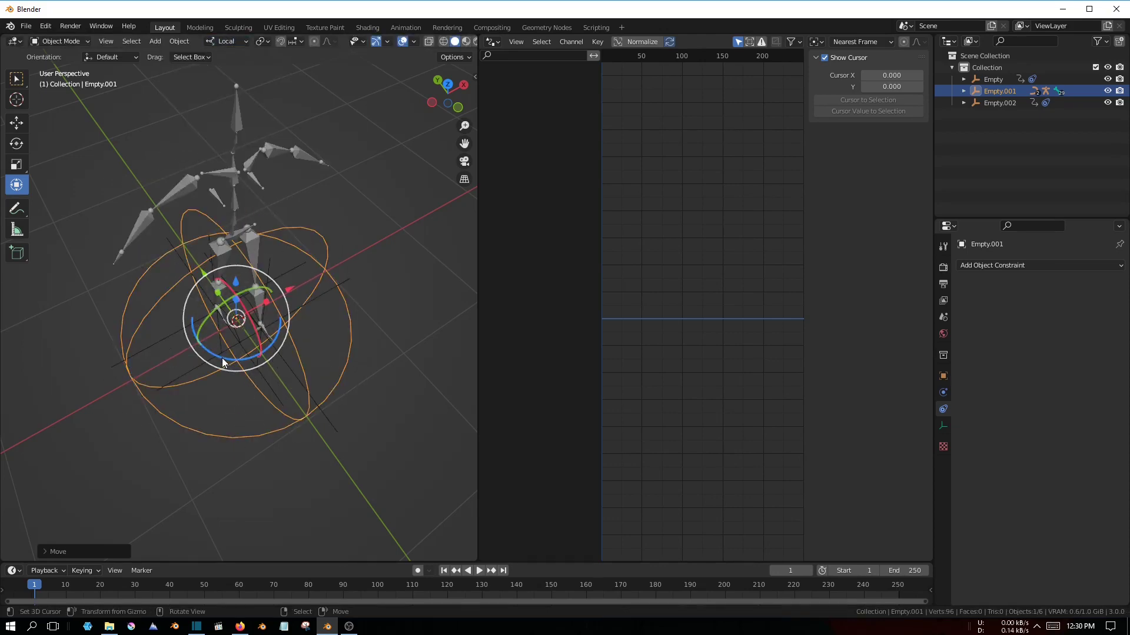
left_click_drag(222, 363, 210, 341)
Move Empty.001 along its local axis and back to test the Follow Path offset.
left_click_drag(276, 294, 329, 265)
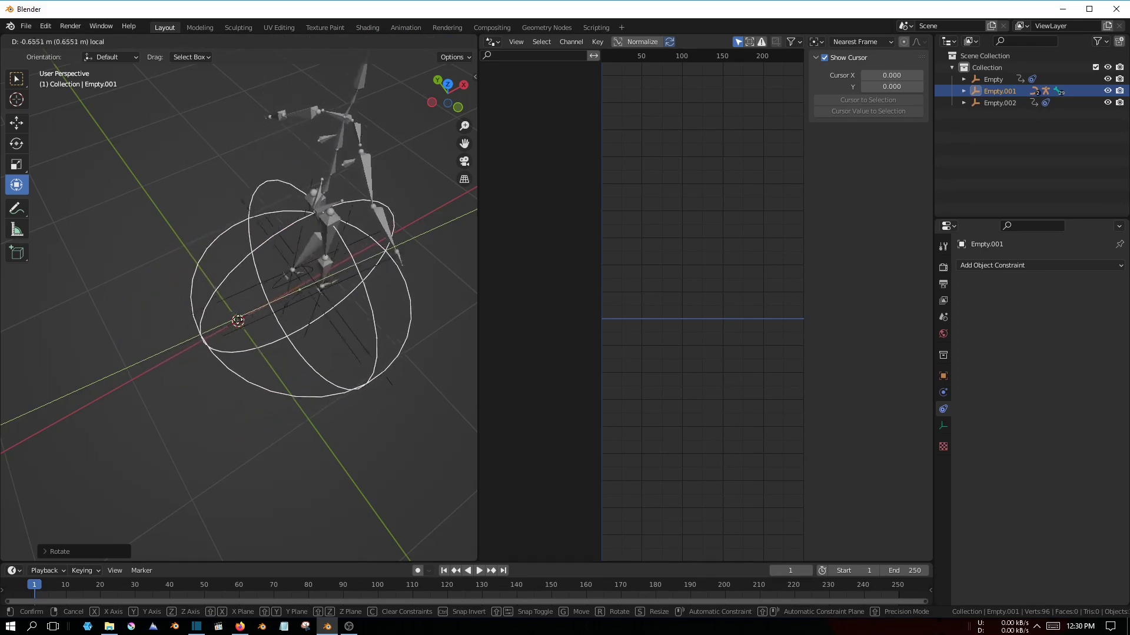
left_click_drag(235, 300, 169, 350)
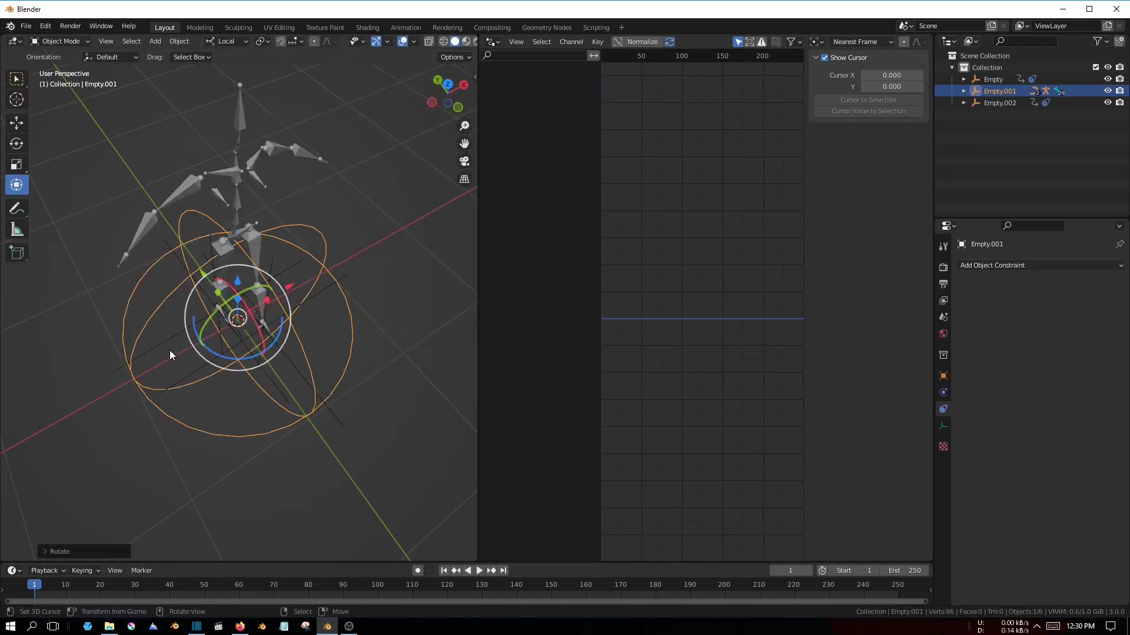
key("g")
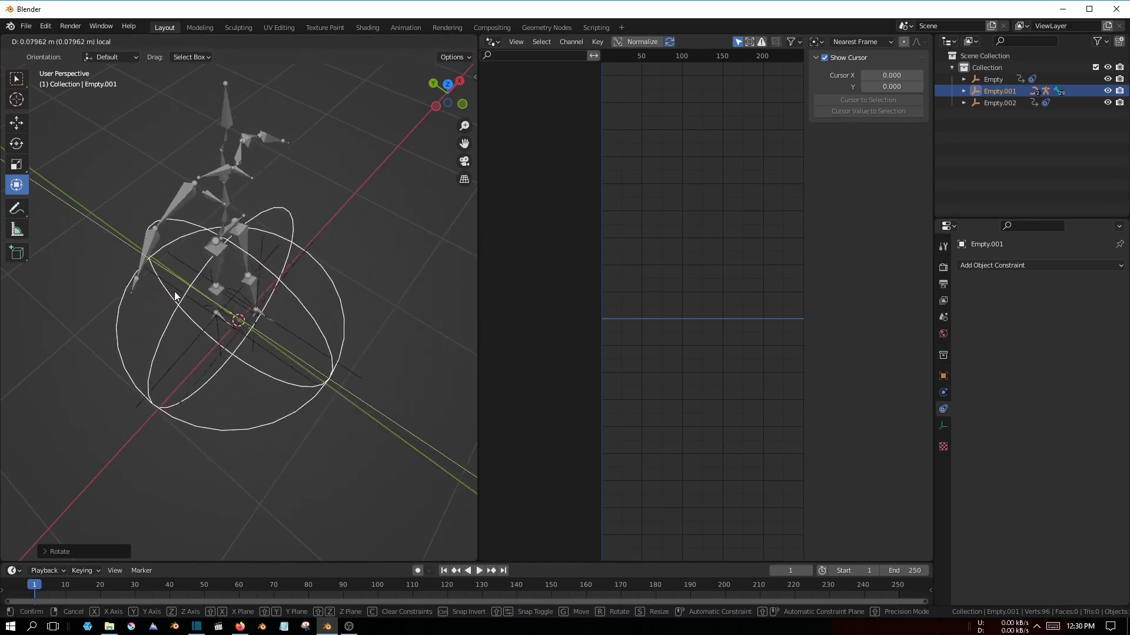
left_click(175, 292)
middle_click_drag(176, 294, 253, 414)
scroll(305, 347, "up", 3)
left_click(319, 342, "shift")
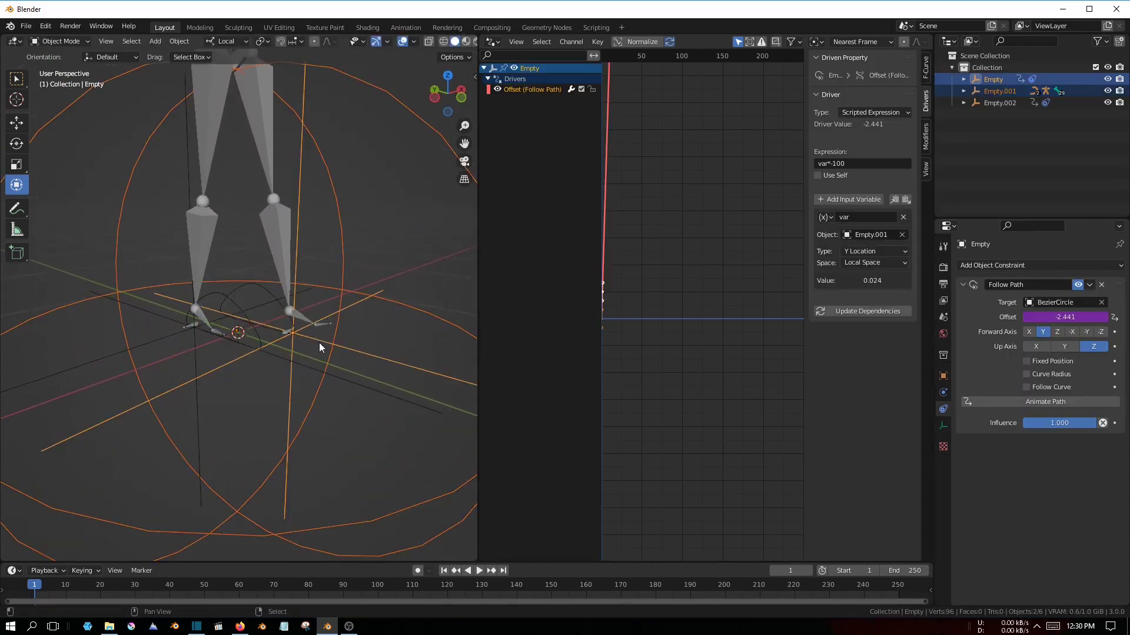
mouse_move(297, 366)
middle_mouse_down()
mouse_move(319, 426)
mouse_move(306, 412)
mouse_move(302, 428)
mouse_move(295, 380)
mouse_move(295, 390)
mouse_move(309, 341)
middle_mouse_up()
scroll(320, 425, "down", 3)
scroll(300, 409, "up", 2)
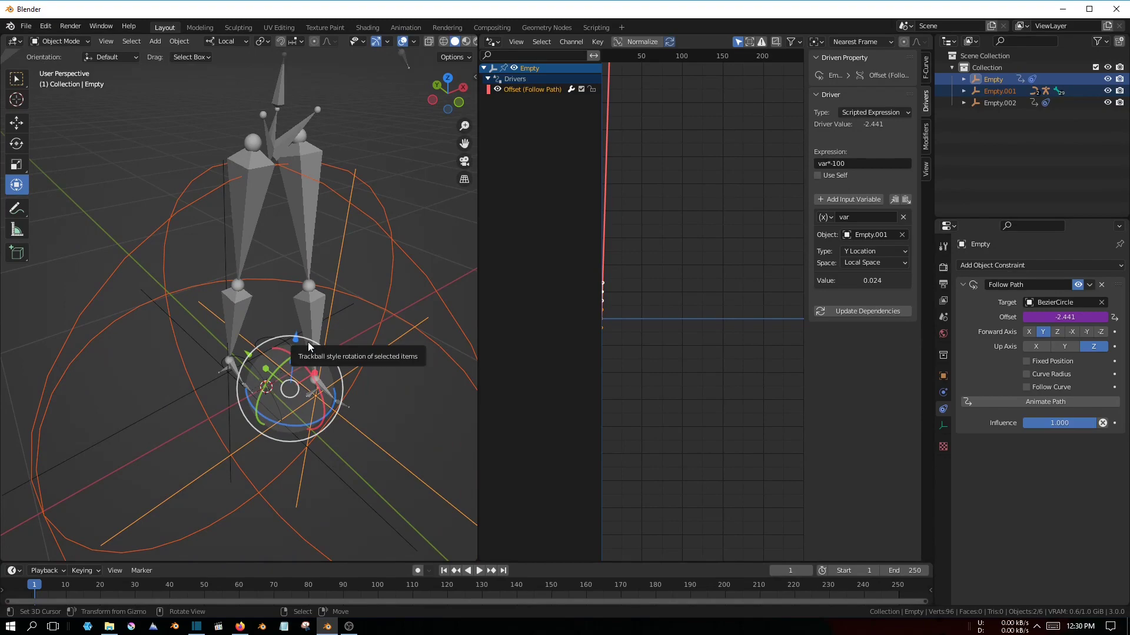